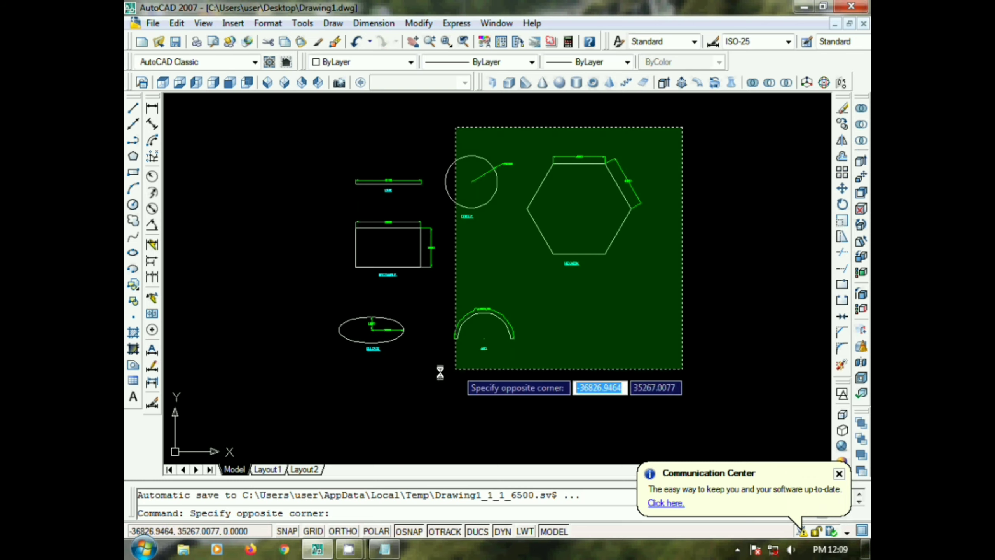
Draw a rectangle in an empty area of the drawing, away from the existing dimensioned shapes.
click(653, 345)
scroll(406, 302, down, 5)
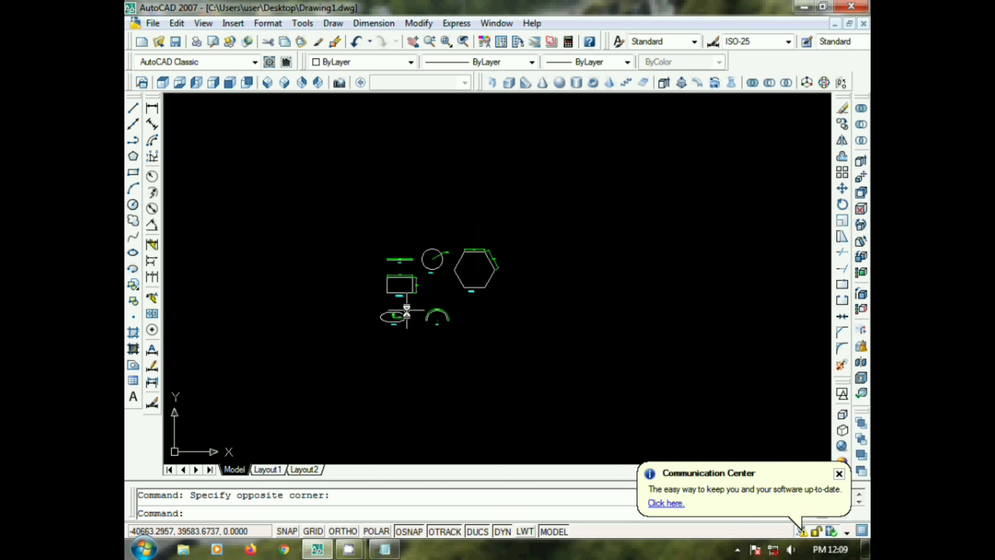
scroll(469, 148, up, 2)
scroll(527, 162, up, 2)
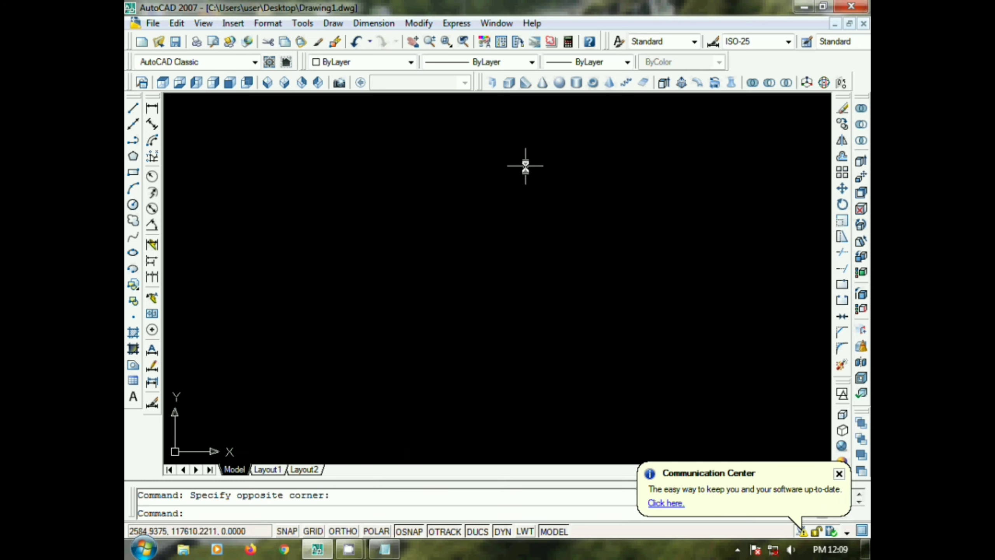
middle_drag(491, 166, 470, 206)
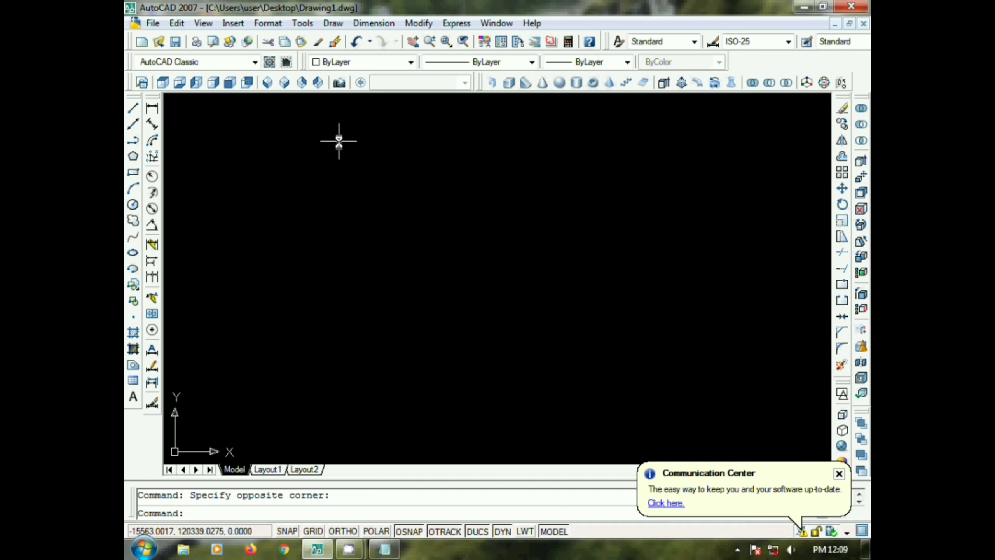
click(133, 172)
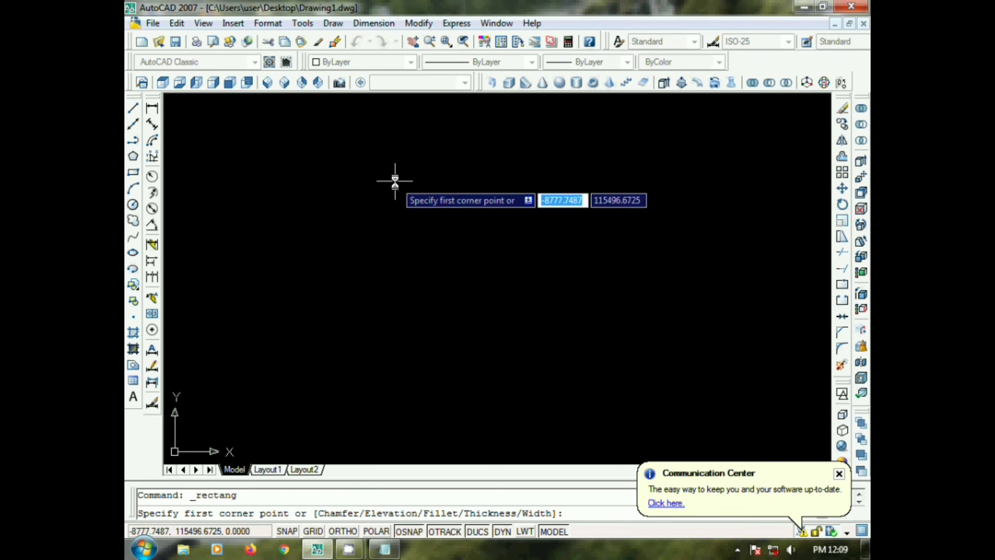
click(374, 180)
click(615, 332)
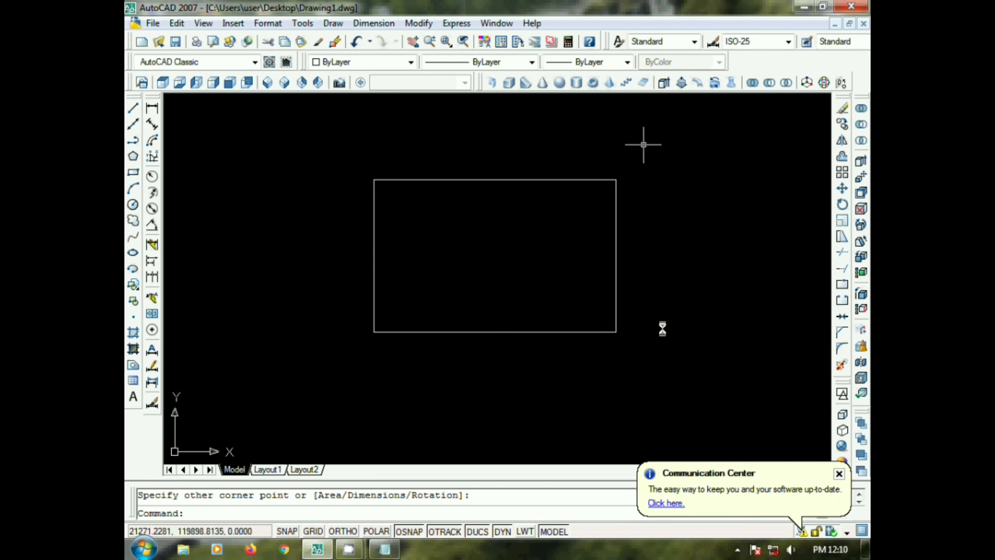
Fillet the rectangle's upper-right corner with a radius of 1000.
click(844, 350)
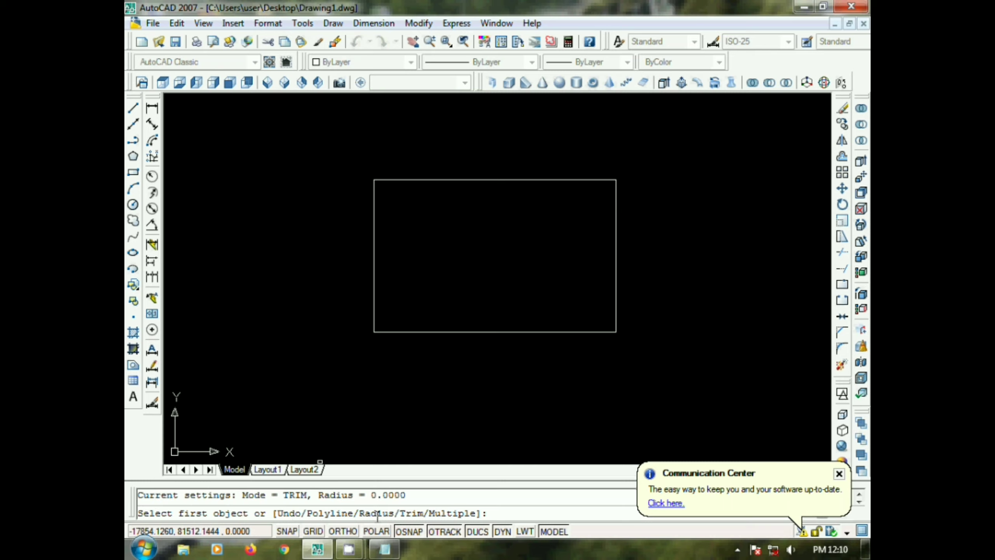
text(r)
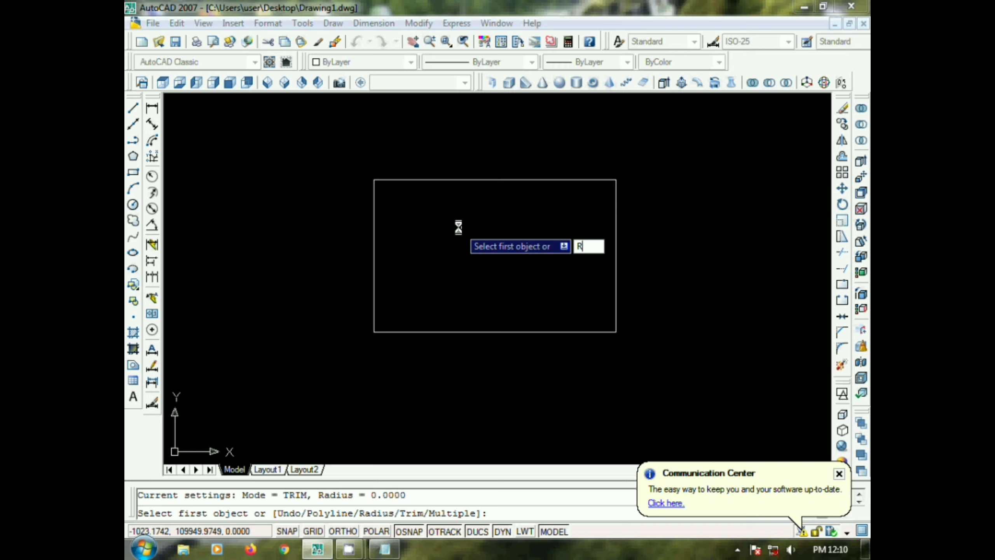
key(Return)
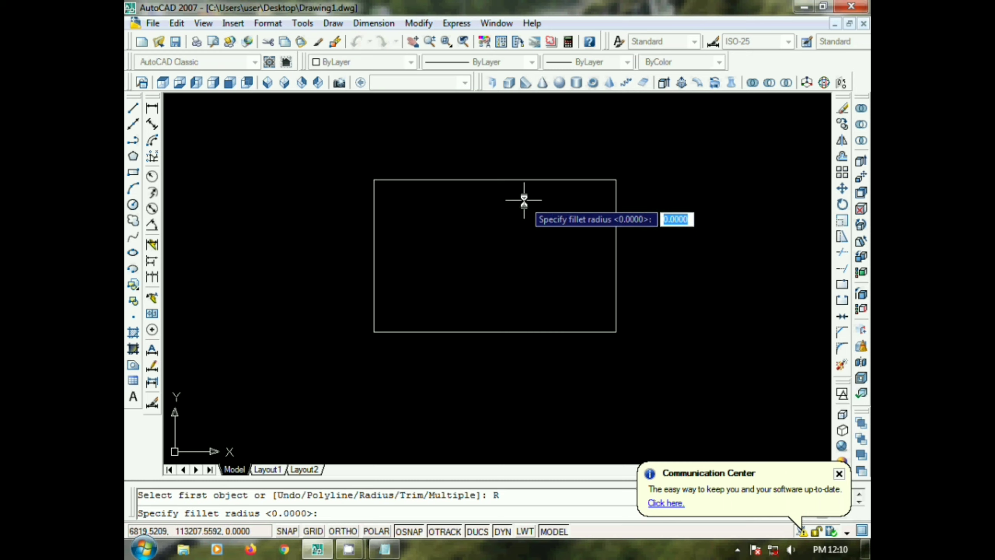
text(100)
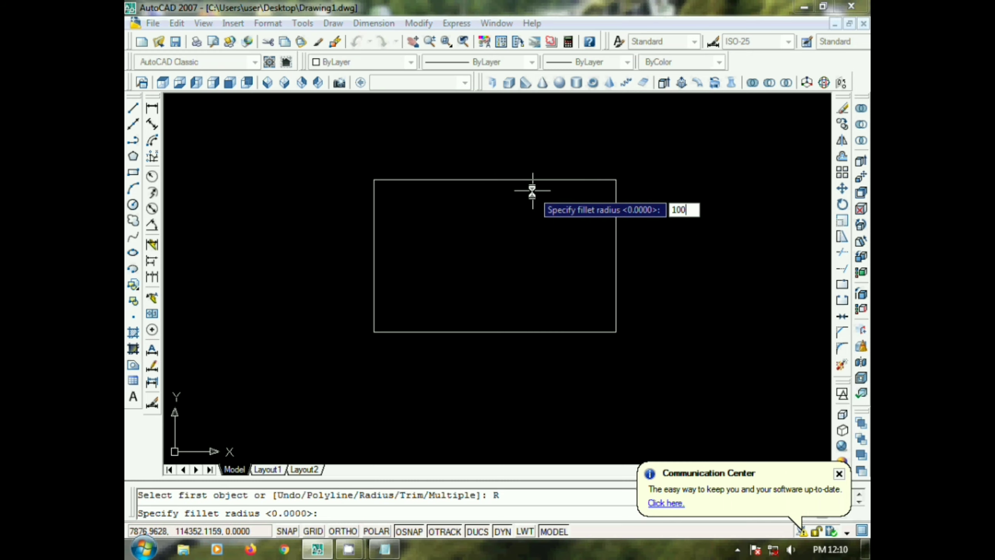
key(Return)
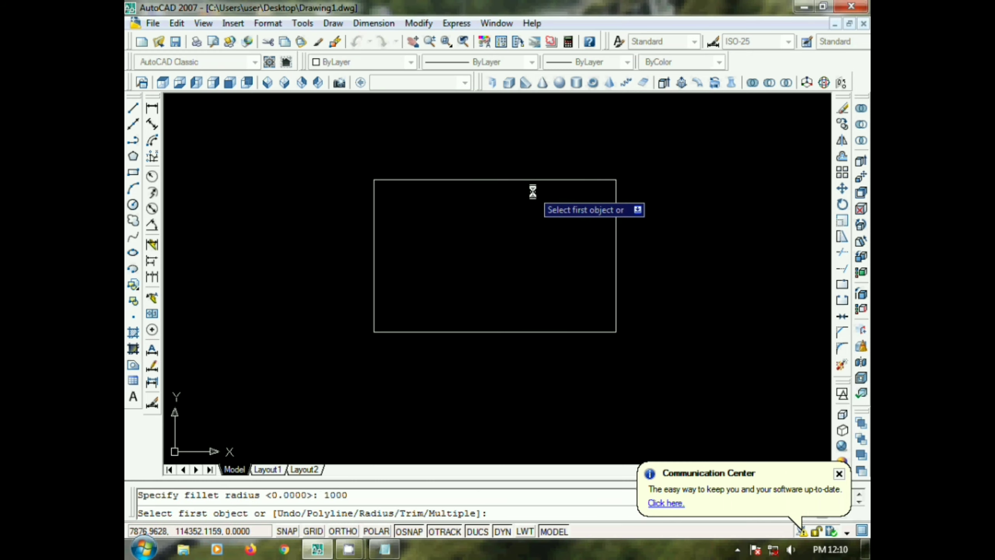
click(577, 180)
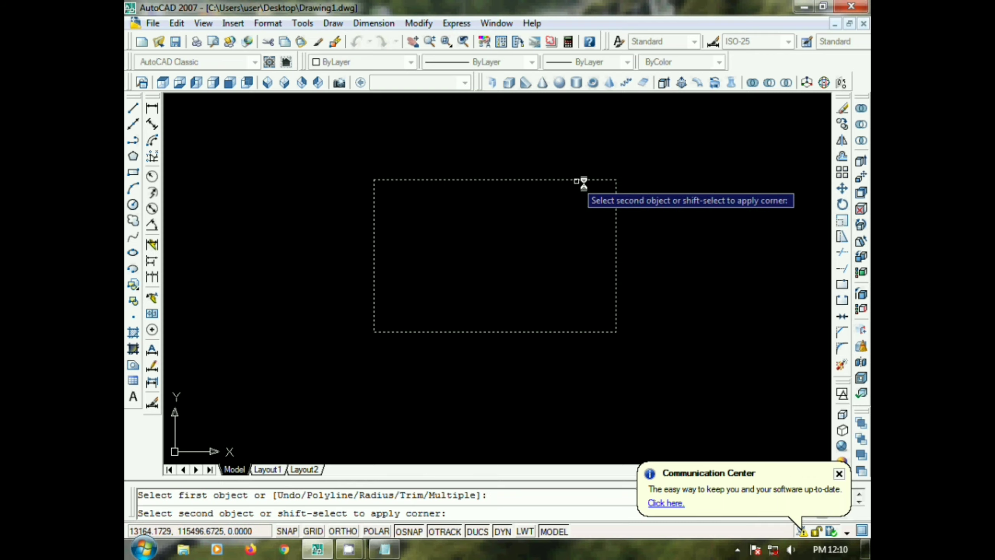
click(616, 215)
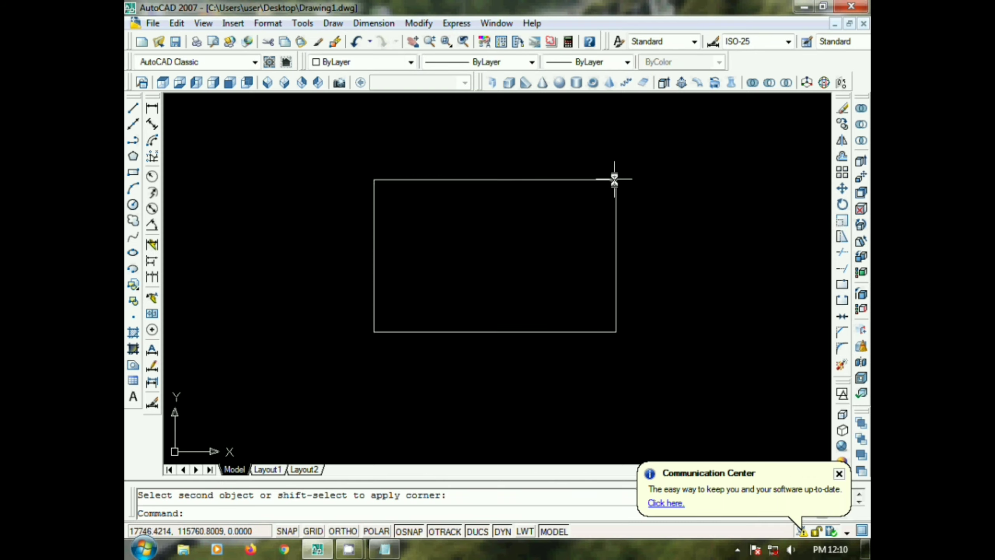
scroll(614, 179, up, 6)
scroll(548, 199, down, 6)
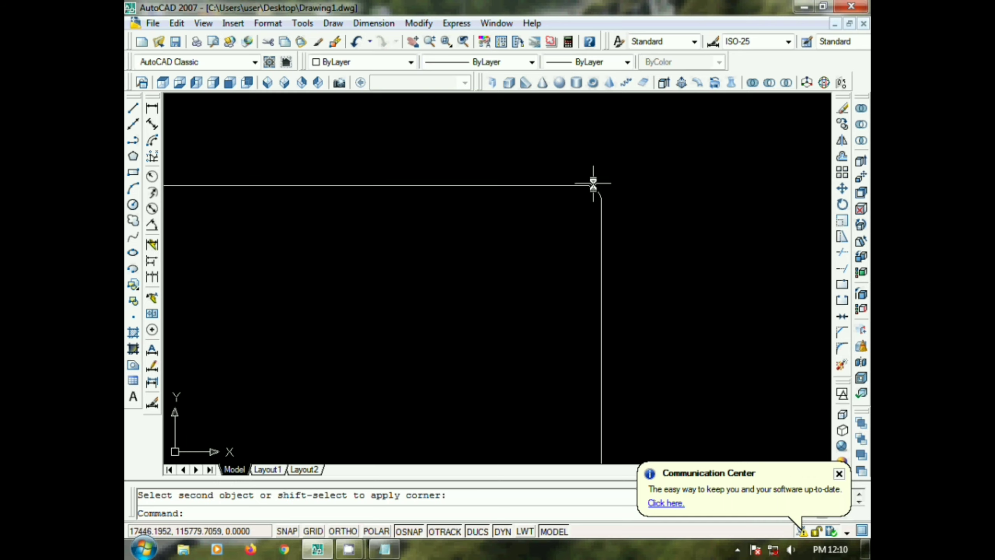
scroll(555, 195, up, 3)
scroll(544, 278, down, 1)
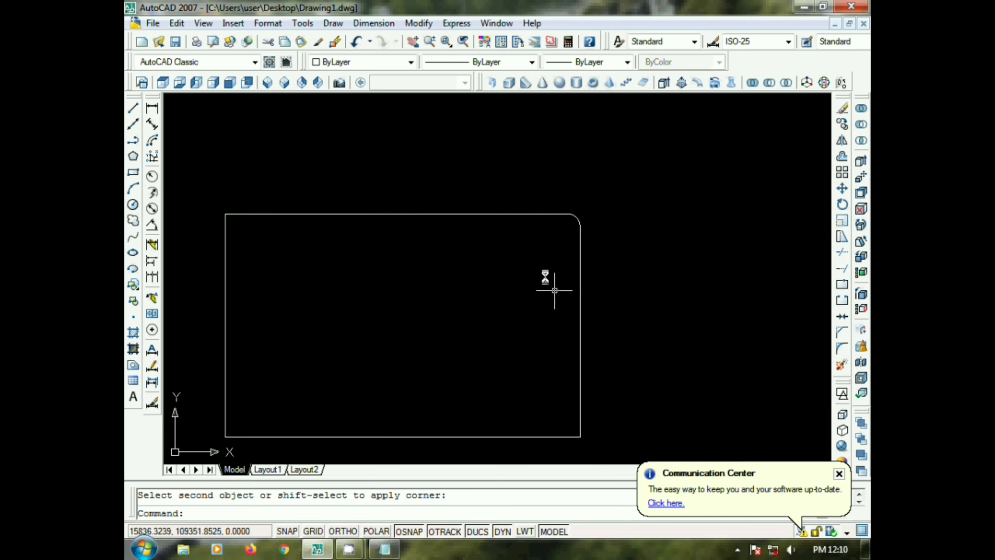
Fillet the rectangle's lower-right corner with the same 1000 radius.
middle_drag(544, 278, 573, 220)
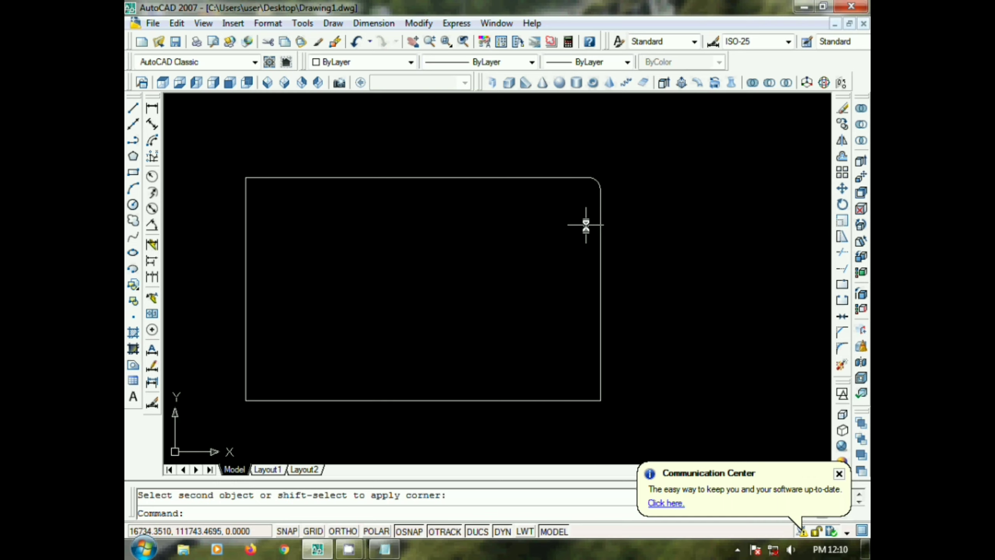
key(Return)
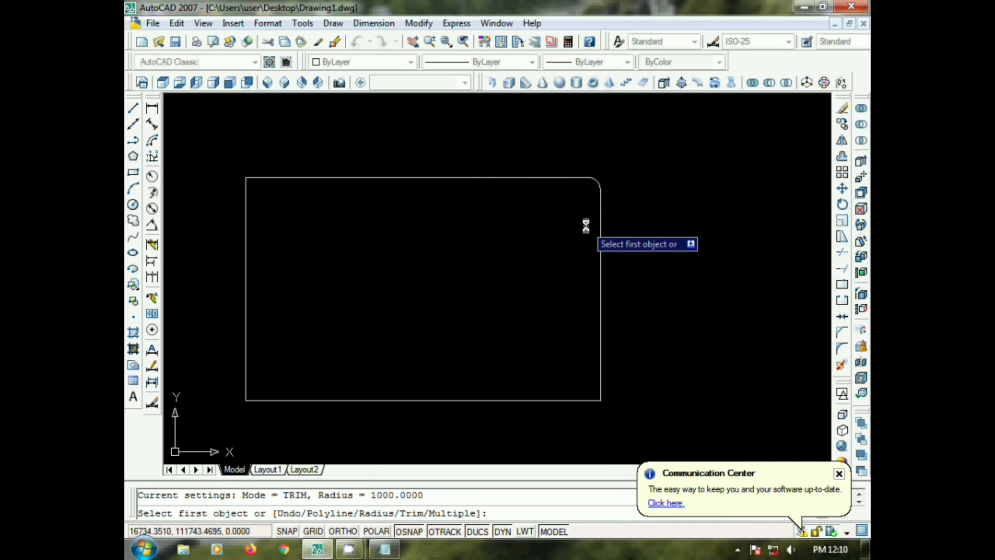
click(599, 327)
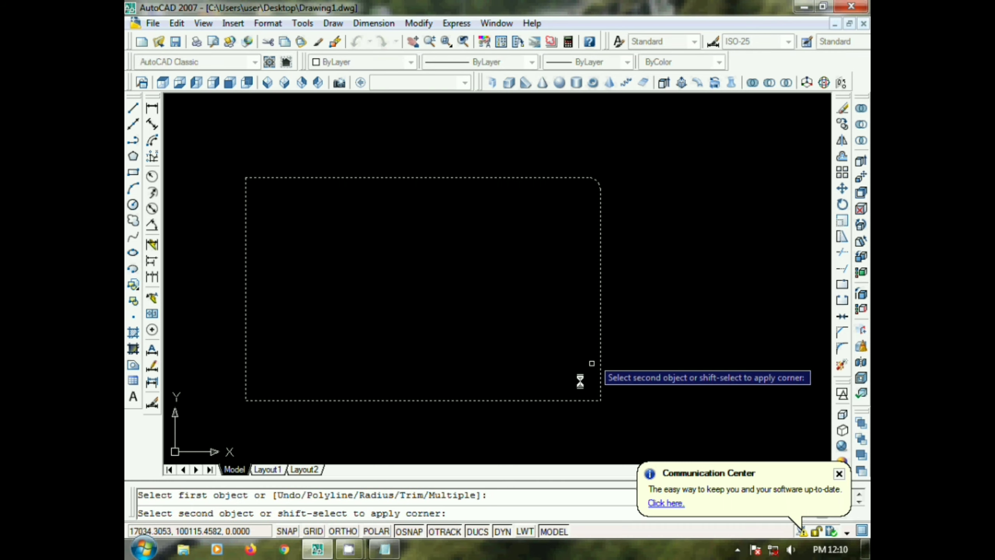
click(572, 401)
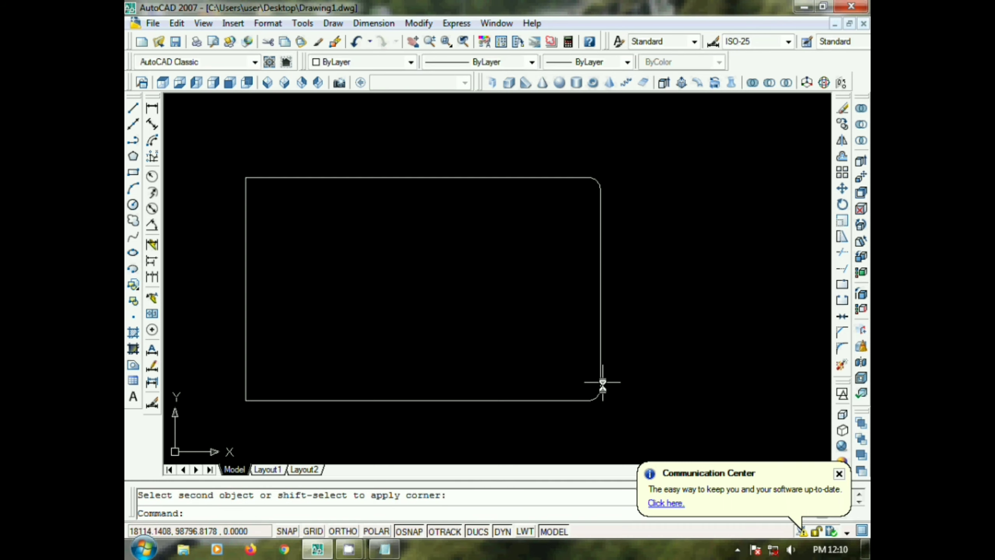
middle_drag(348, 300, 428, 300)
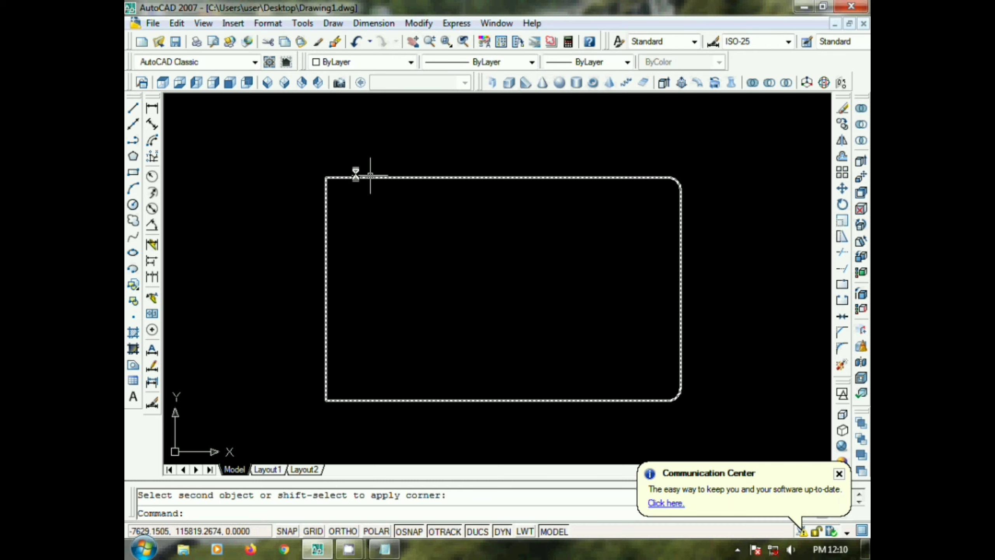
key(Escape)
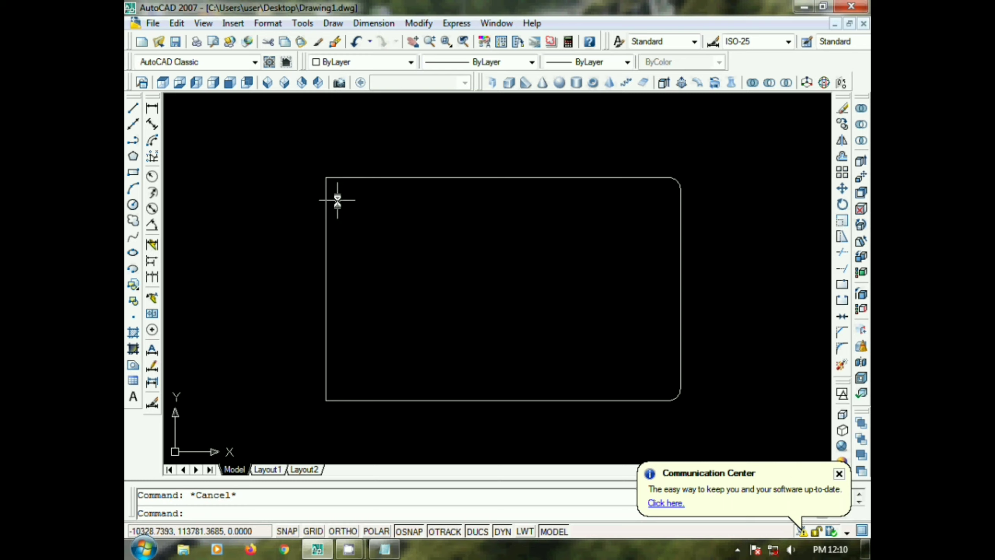
Set the fillet radius to 3000 and round the rectangle's upper-left corner with it.
click(843, 349)
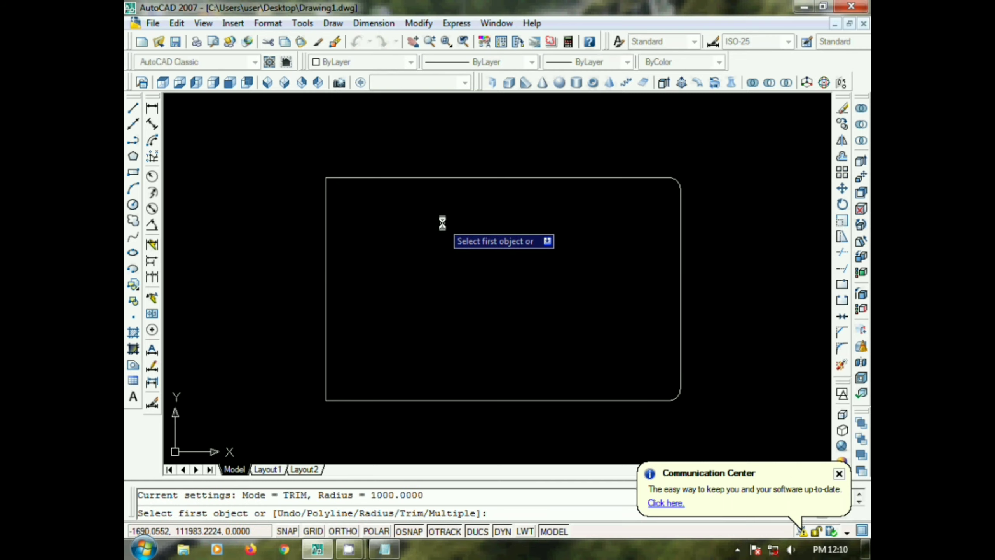
text(R)
key(Return)
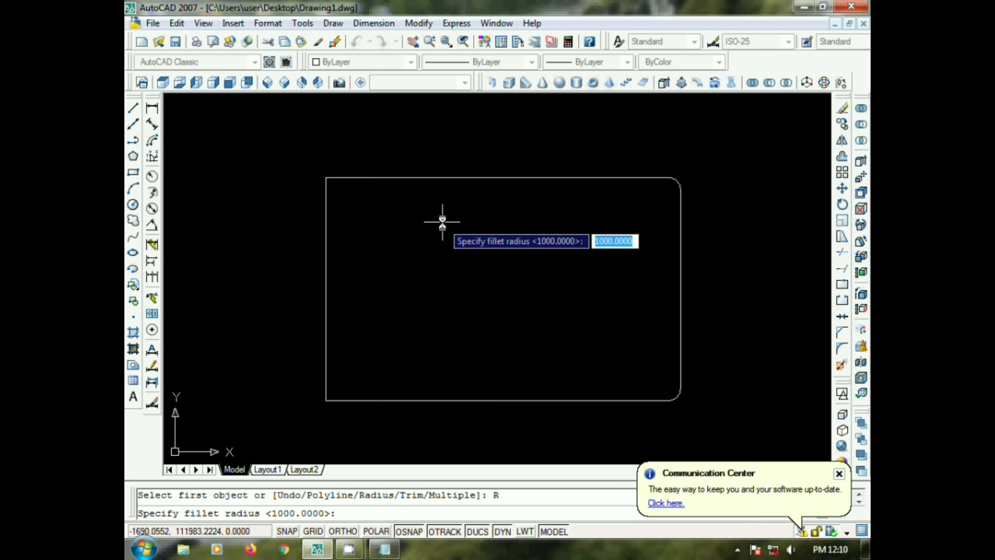
text(3000)
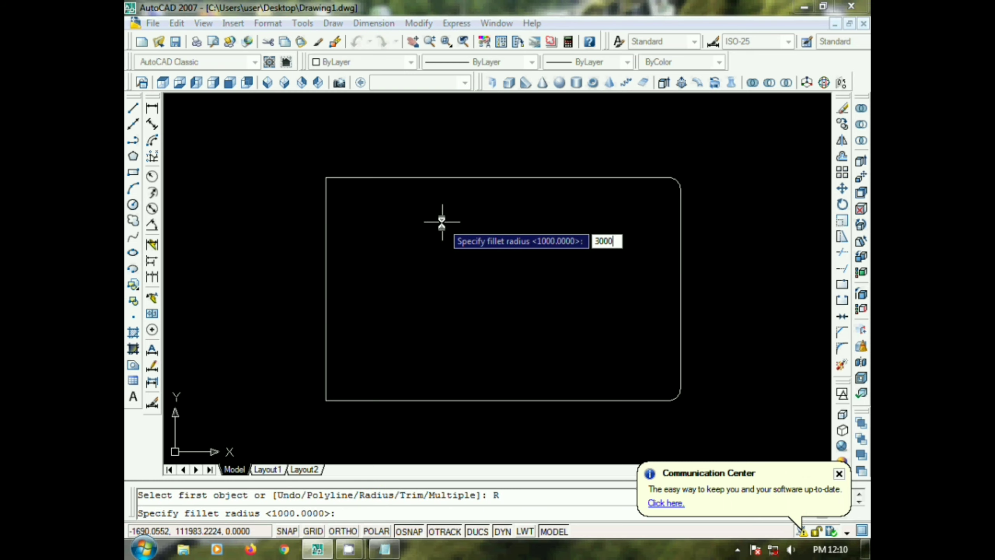
key(Return)
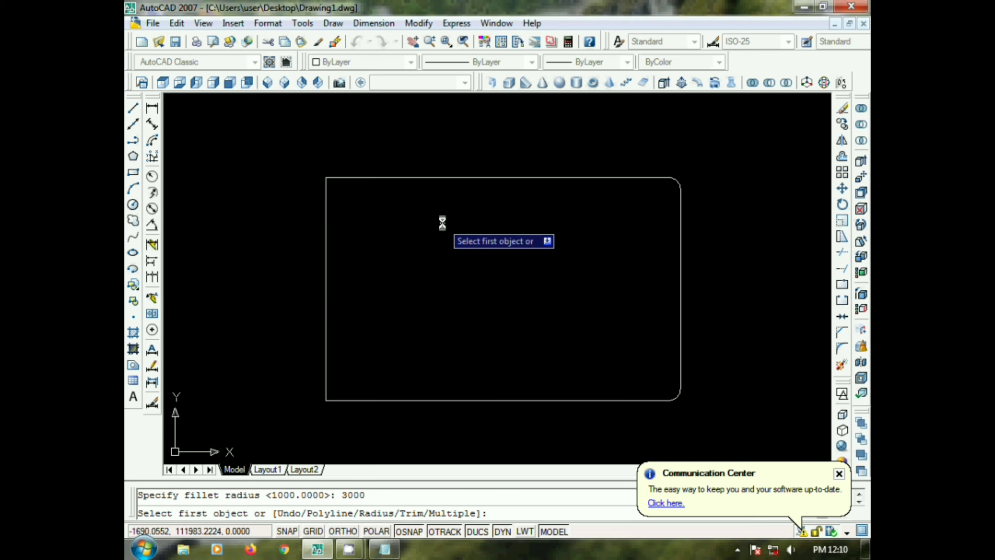
click(374, 179)
click(326, 216)
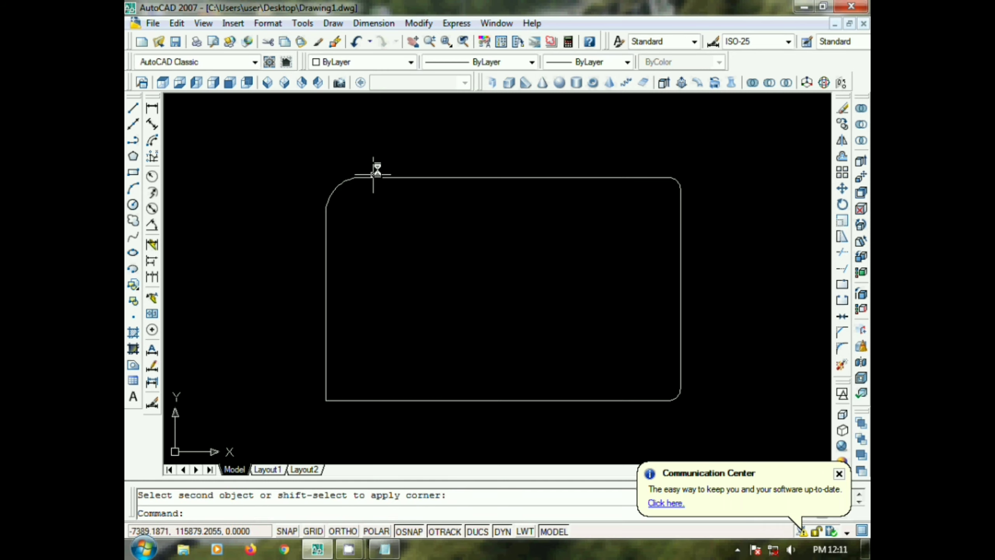
Fillet the rectangle's lower-left corner with the same 3000 radius.
key(Return)
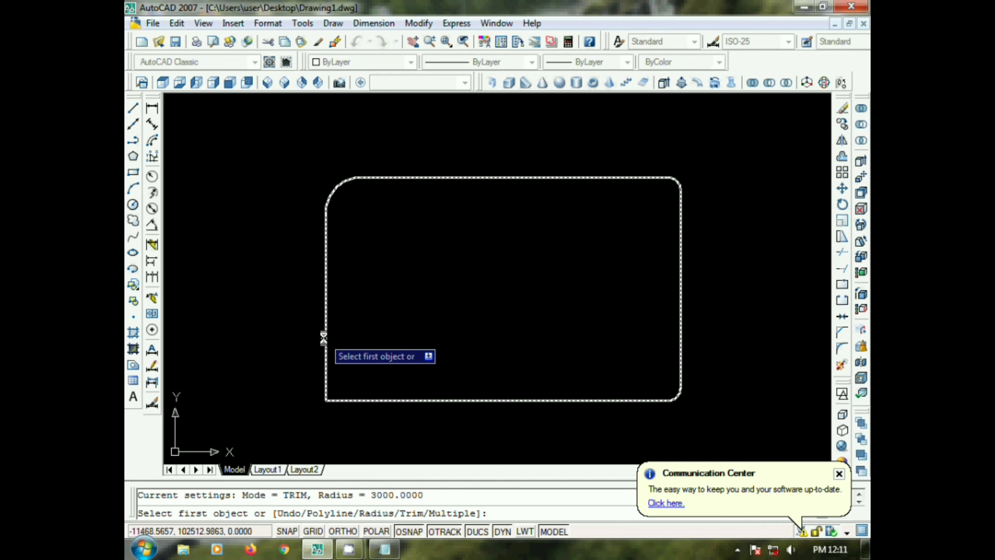
click(324, 337)
click(371, 400)
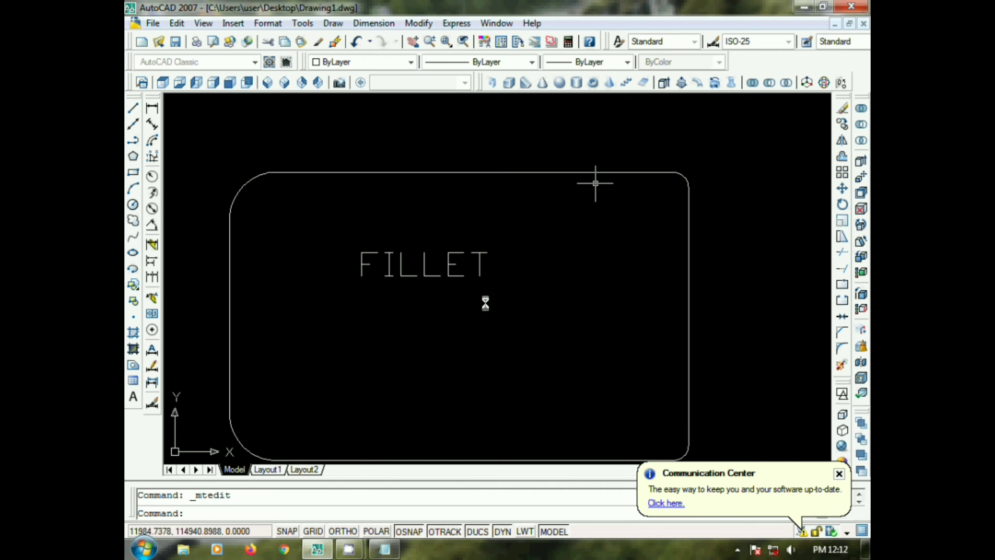
Draw a second rectangle of similar size directly above the filleted rectangle labelled FILLET.
scroll(419, 292, down, 2)
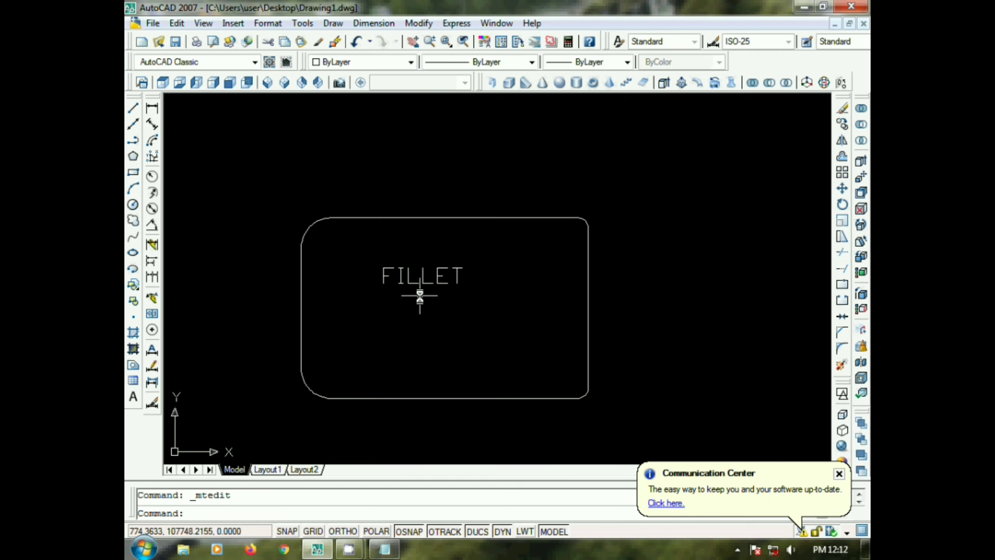
middle_drag(425, 257, 449, 377)
scroll(504, 216, down, 2)
middle_drag(504, 216, 474, 332)
scroll(458, 275, up, 3)
scroll(458, 275, down, 3)
middle_drag(458, 275, 458, 229)
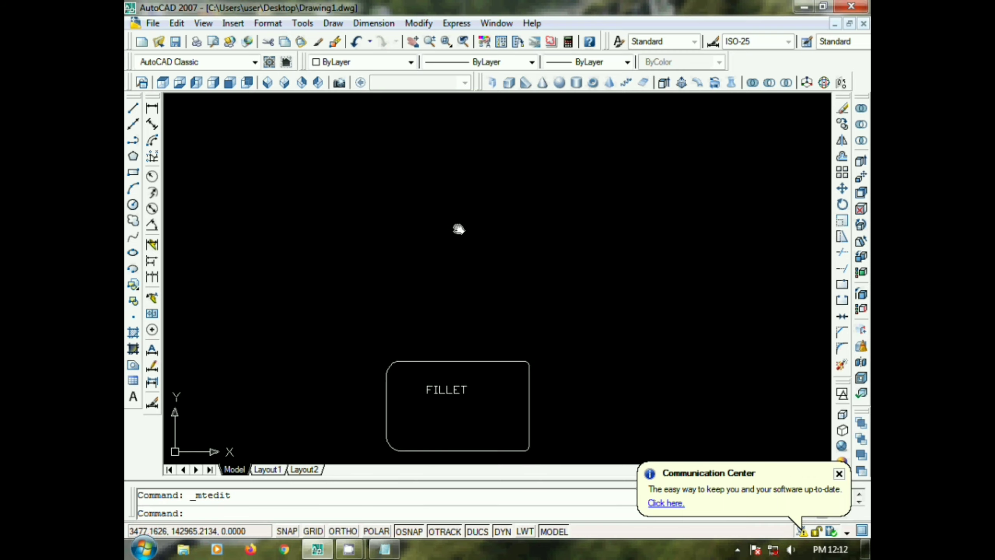
scroll(458, 228, up, 3)
middle_drag(454, 298, 471, 191)
click(134, 173)
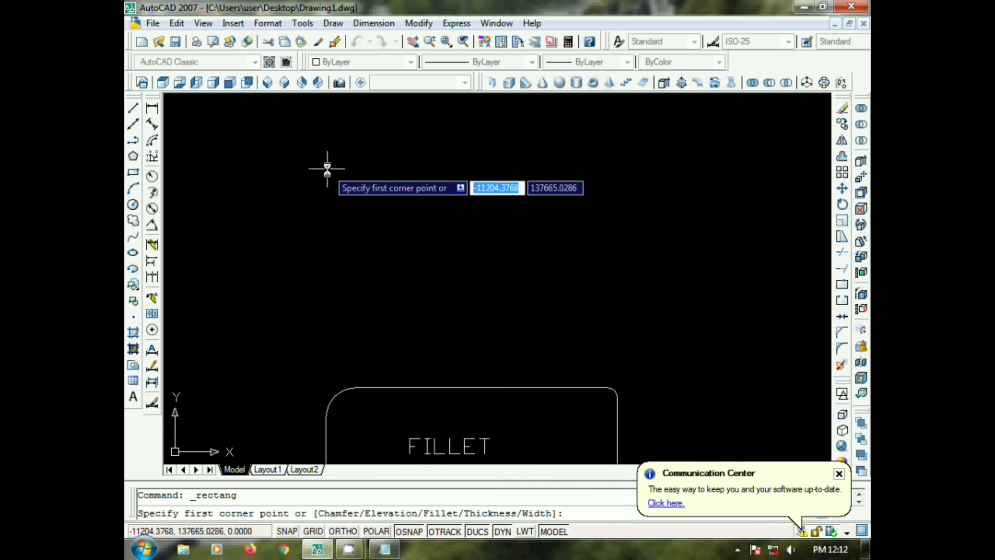
click(327, 168)
click(600, 340)
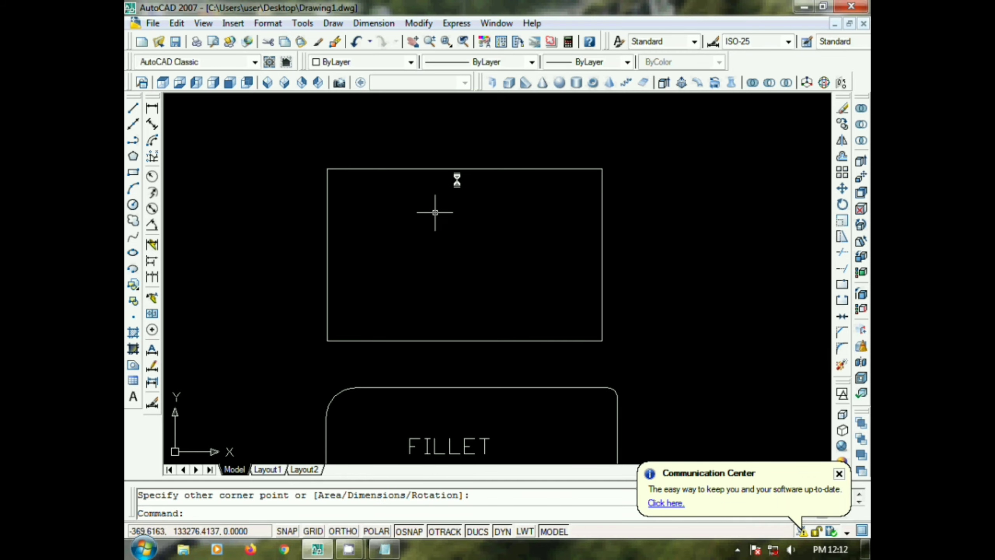
key(Escape)
Chamfer the unlabelled rectangle's upper-right corner with both chamfer distances set to 5000.
scroll(571, 204, up, 2)
middle_drag(566, 229, 632, 219)
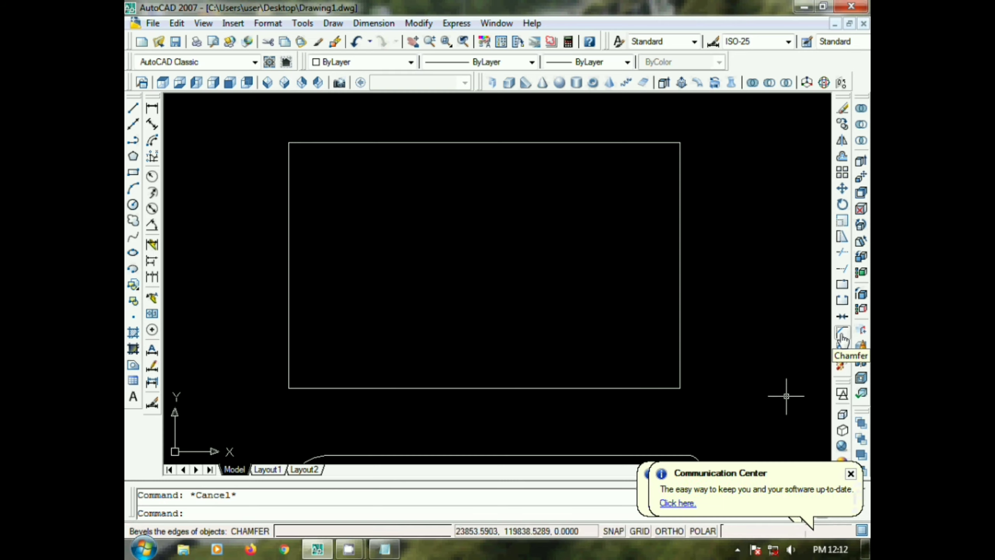
click(842, 333)
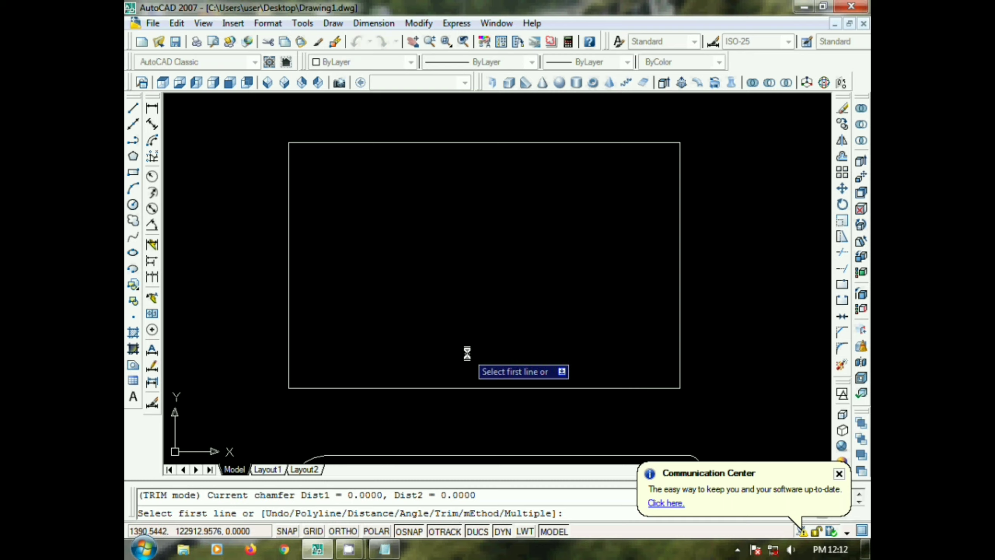
text(D)
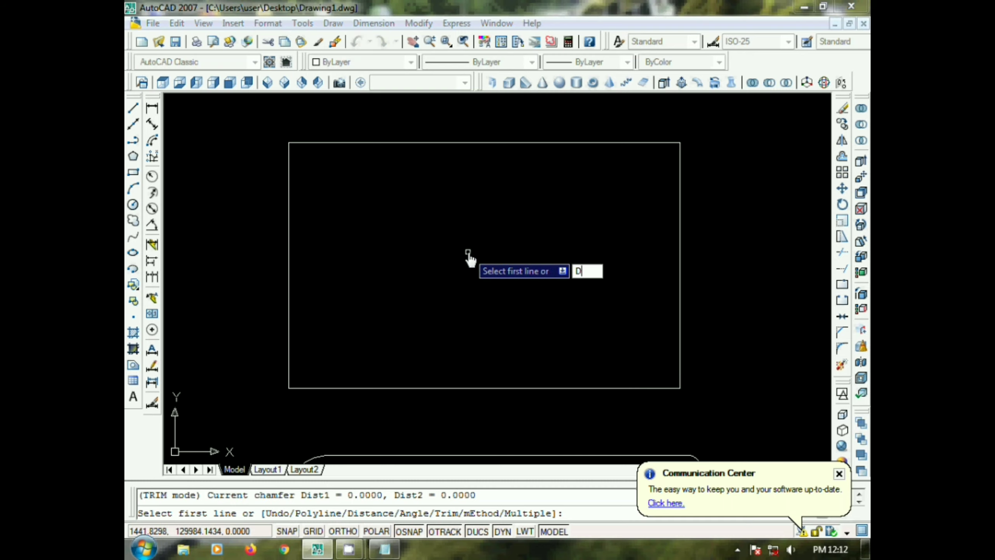
key(Return)
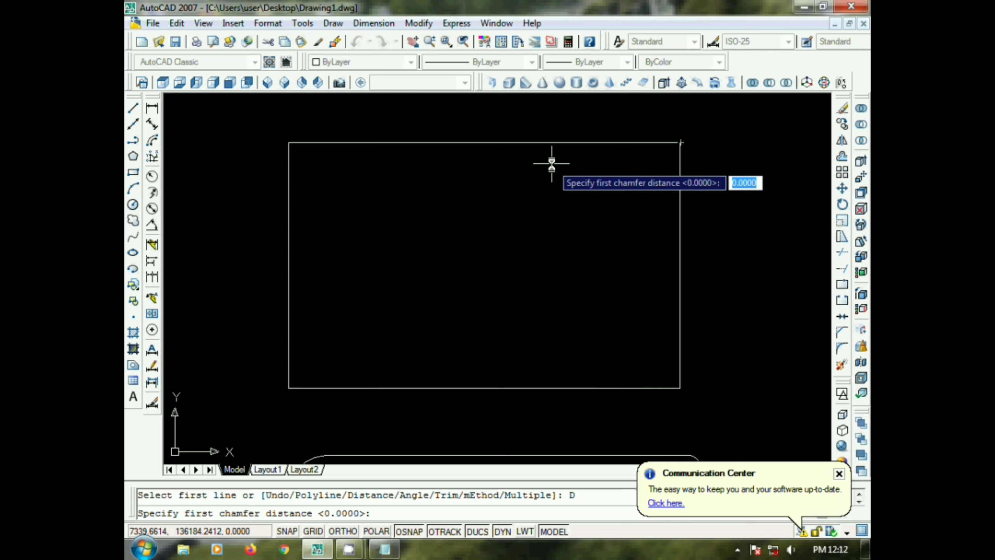
text(5000)
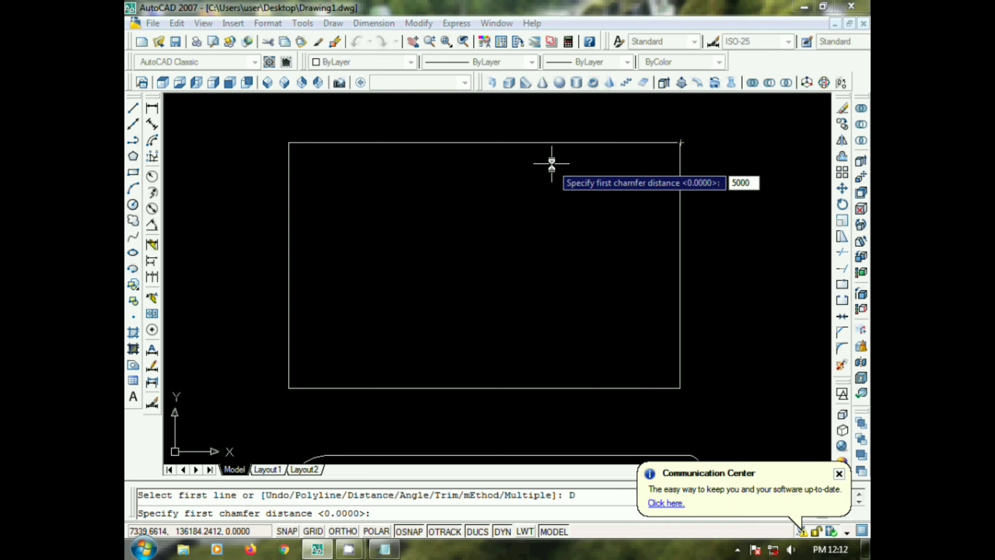
key(Return)
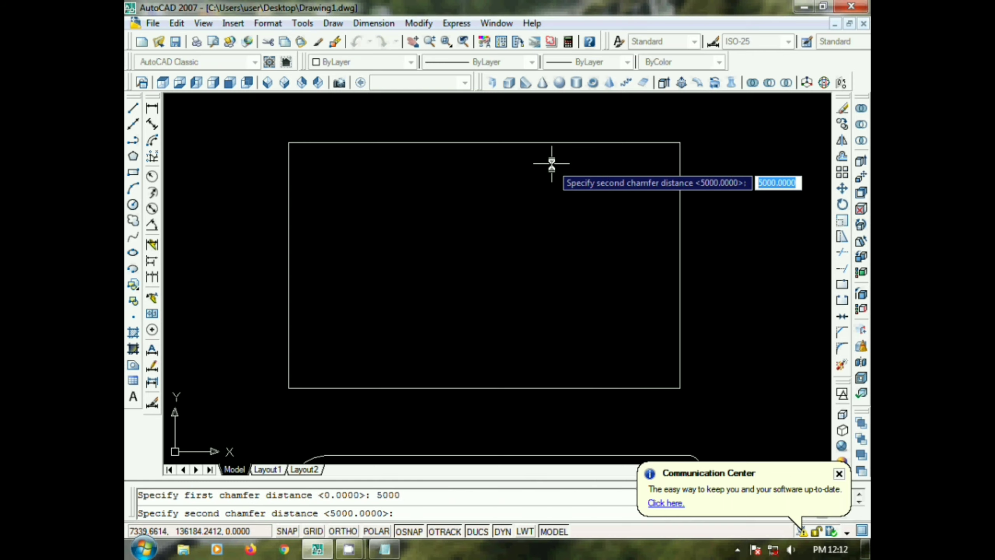
click(680, 143)
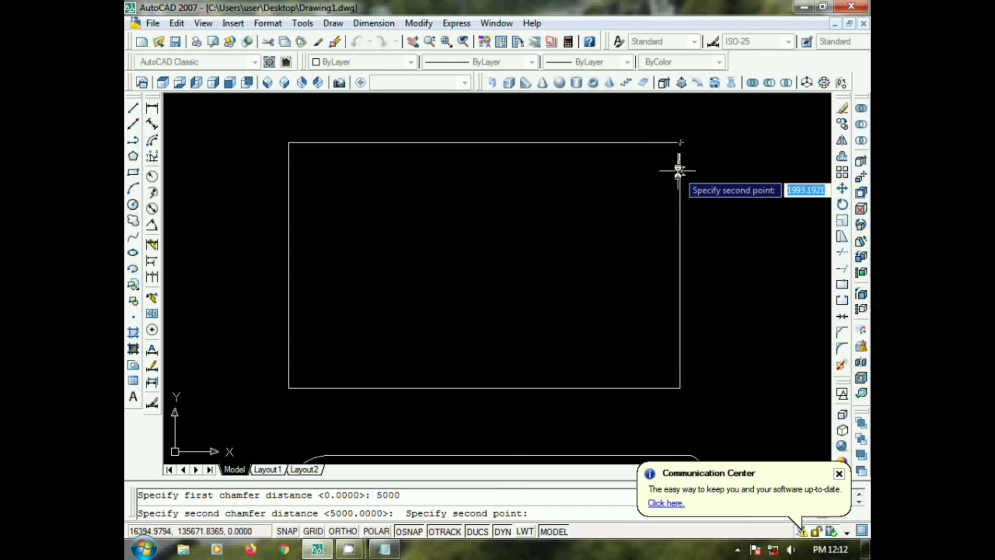
text(5)
key(Return)
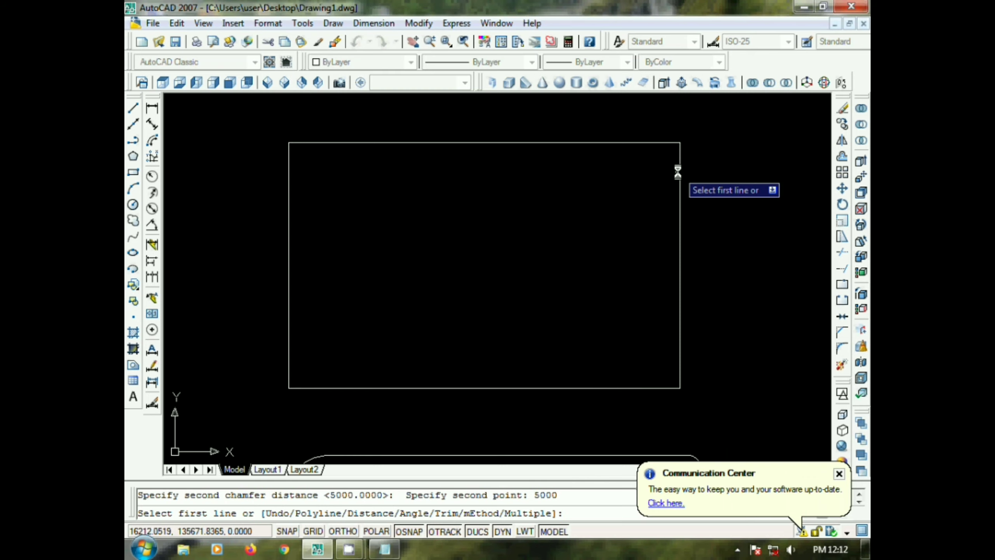
click(646, 143)
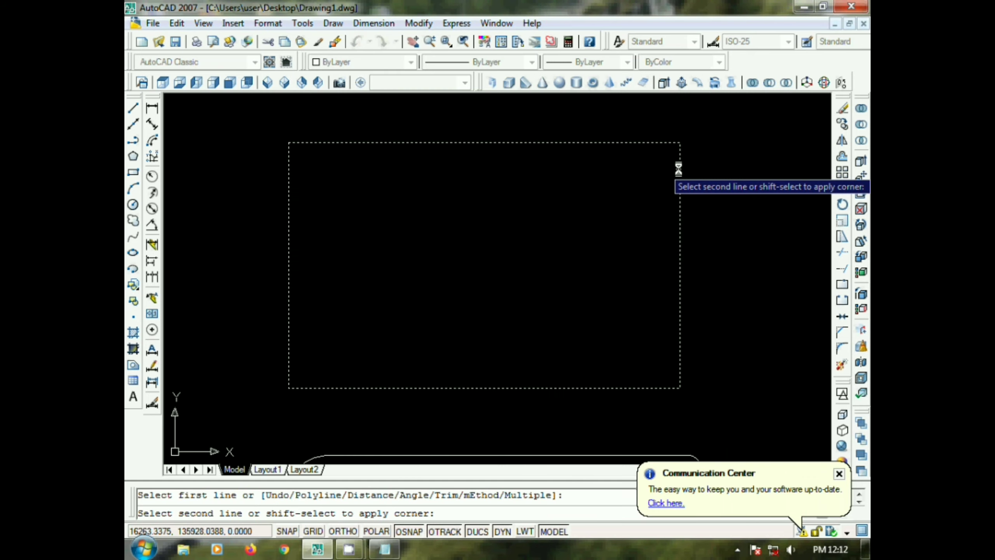
click(679, 169)
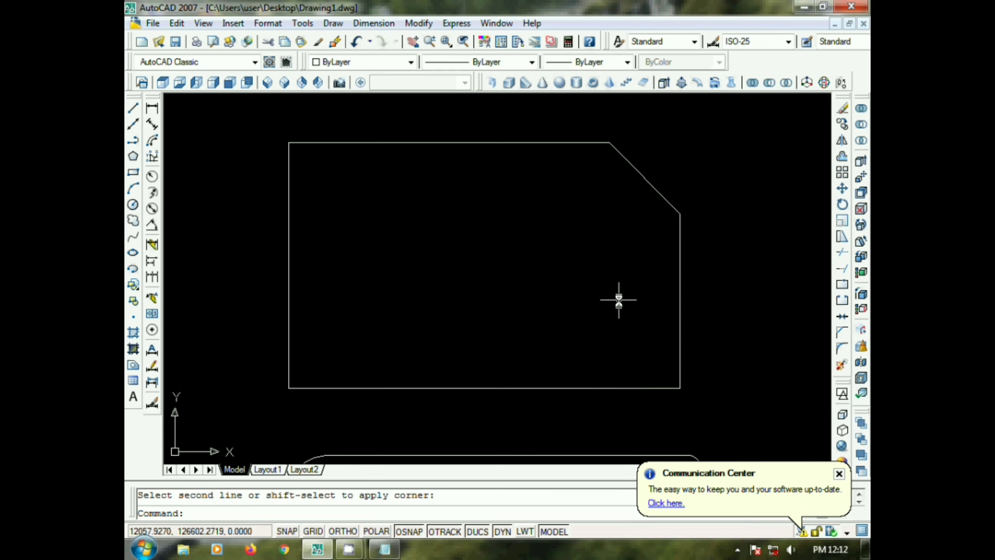
Chamfer the same rectangle's lower-right corner with the same 5000 distances.
key(Return)
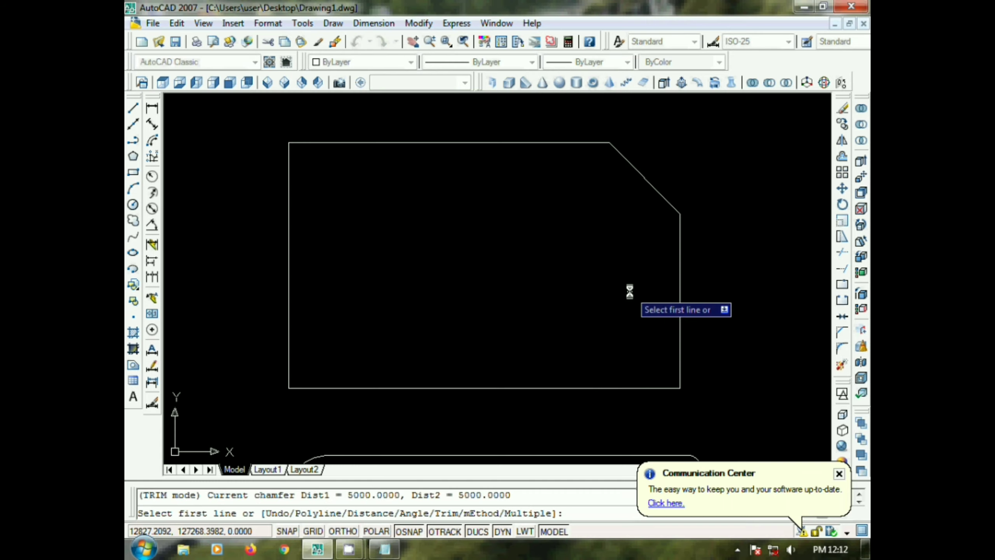
click(681, 319)
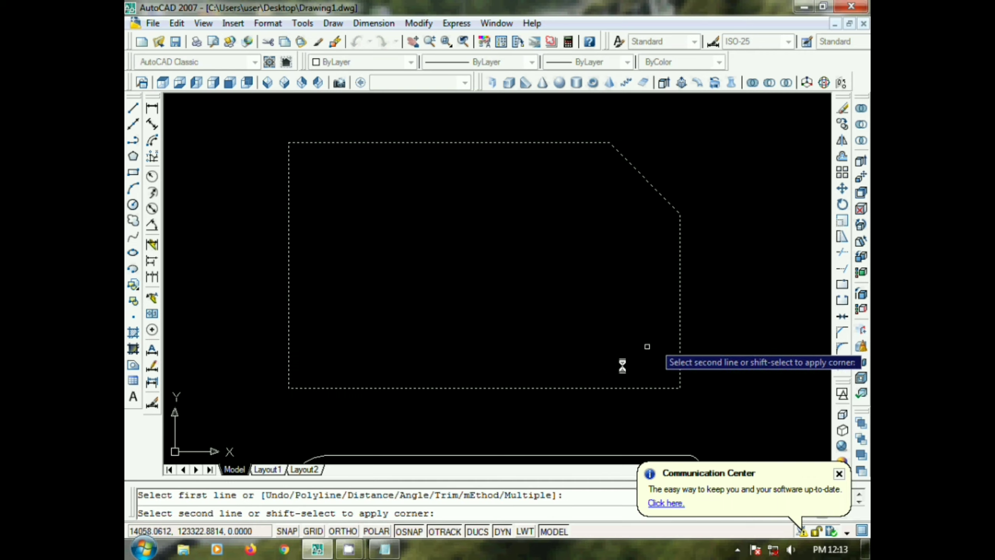
click(596, 388)
key(Return)
key(Escape)
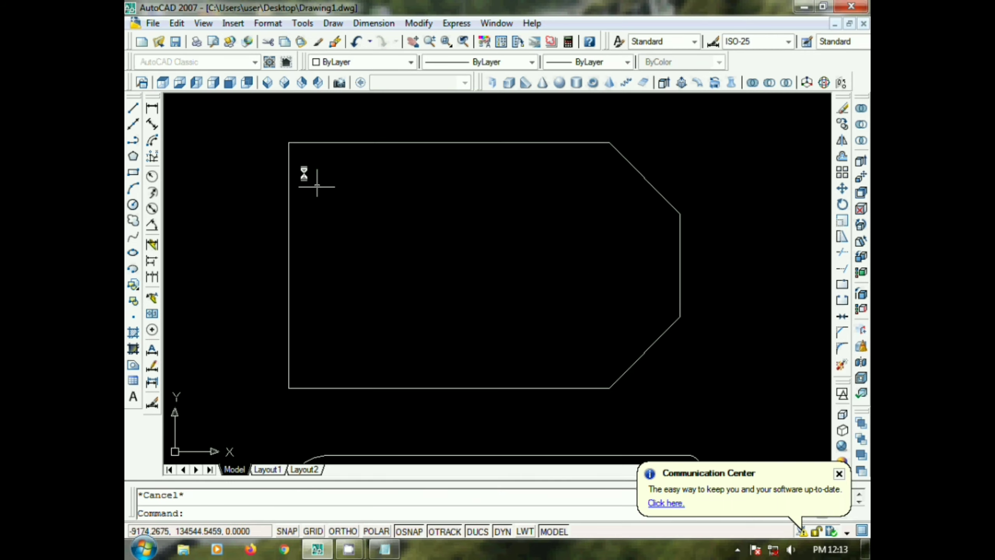
Set both chamfer distances to 2000 and chamfer the rectangle's upper-left corner with them.
click(844, 336)
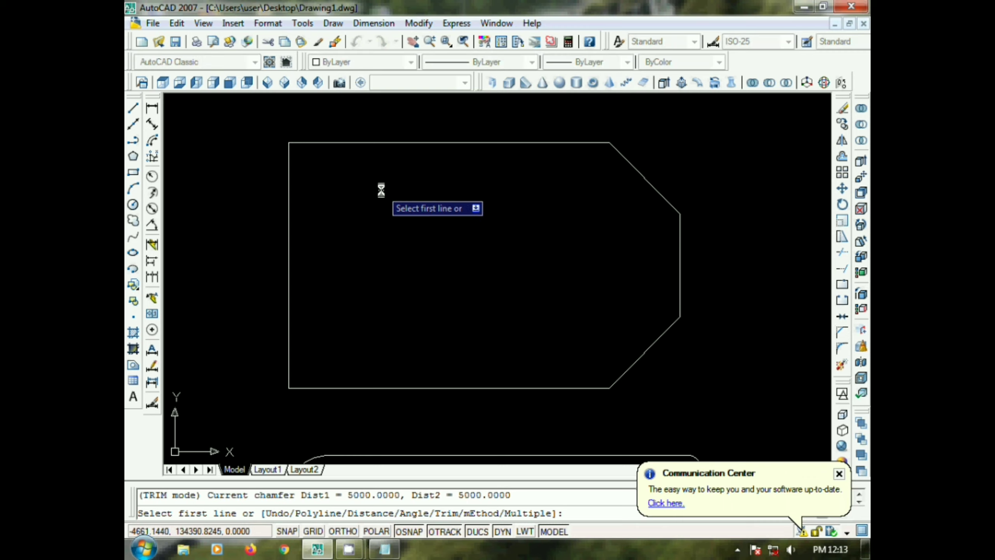
text(D)
key(Return)
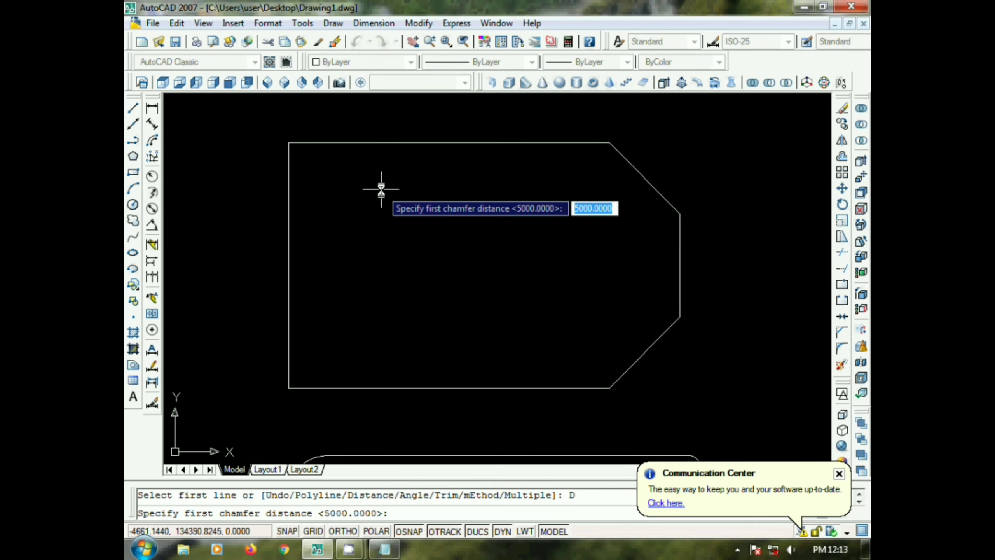
click(289, 142)
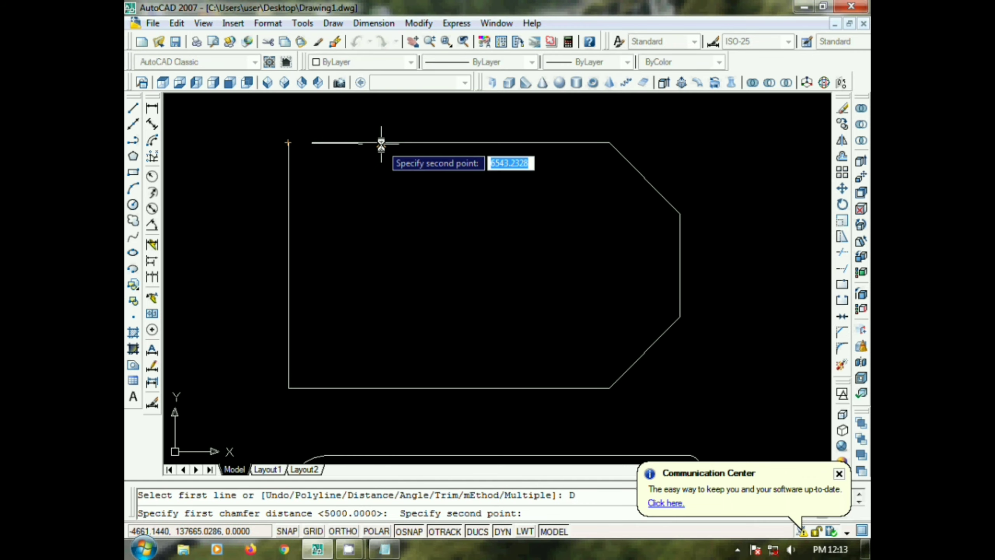
text(2000)
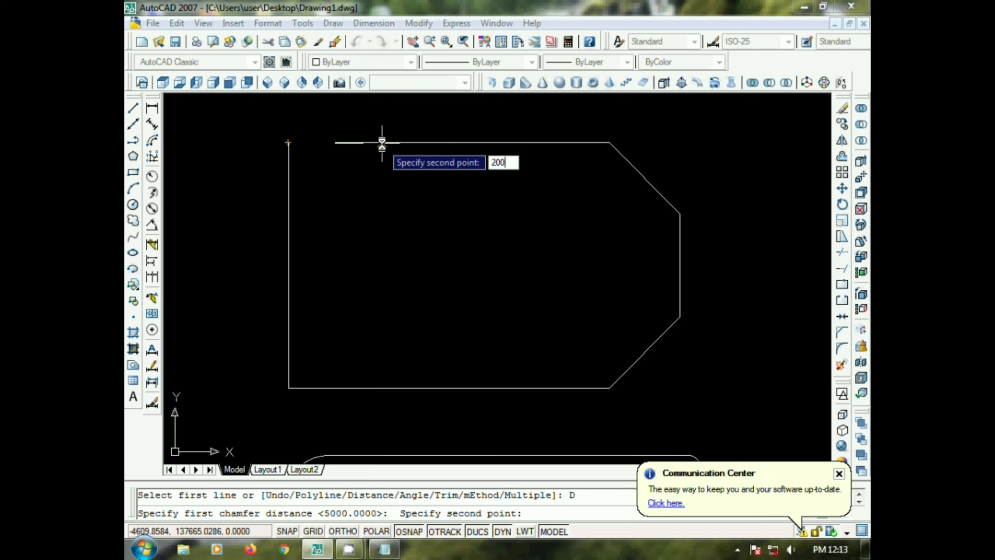
key(Return)
click(289, 142)
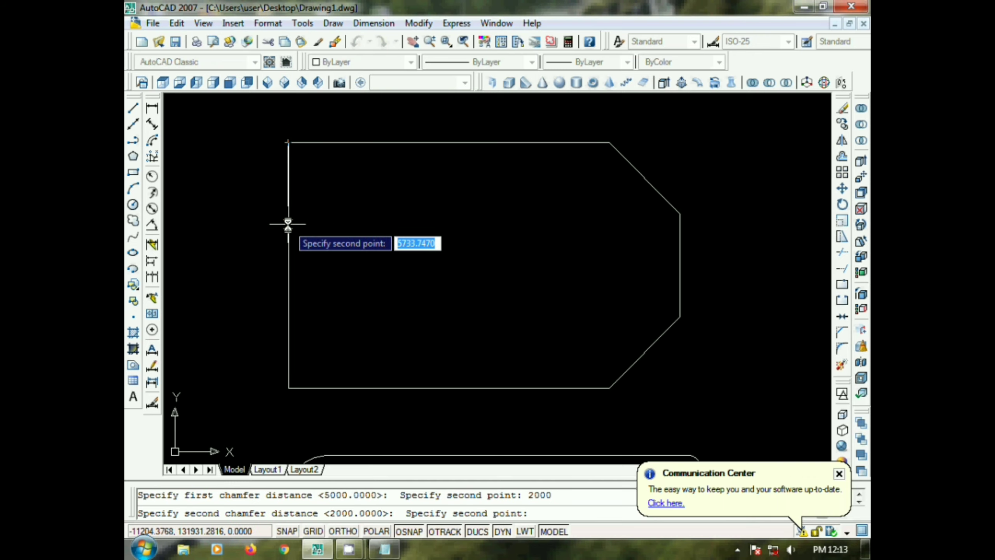
text(2000)
key(Return)
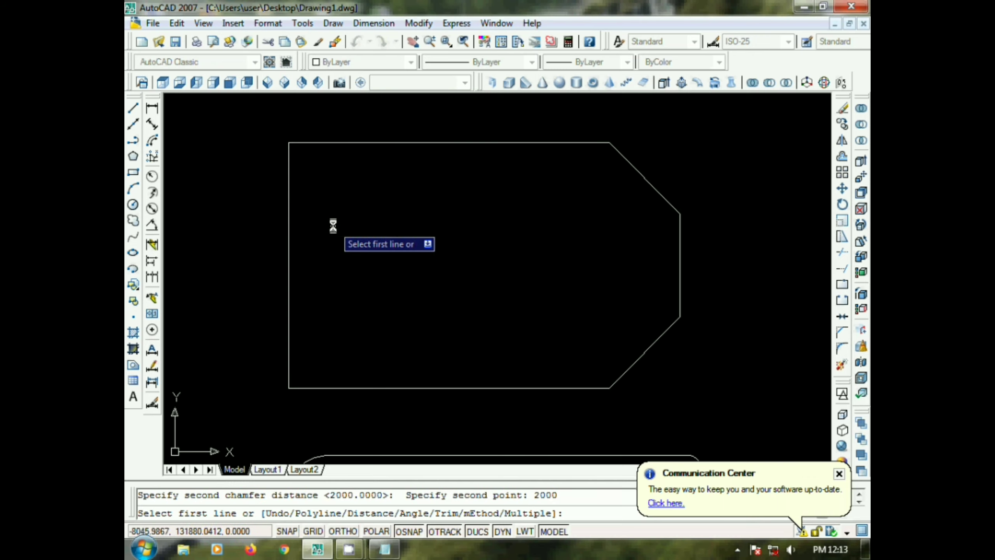
click(284, 200)
click(325, 143)
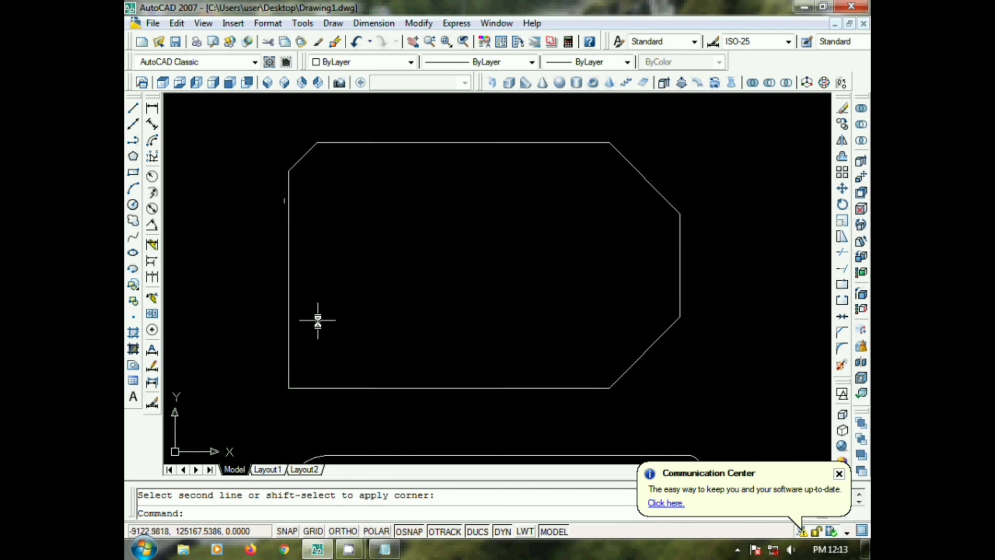
Chamfer the rectangle's lower-left corner with the same 2000 distances.
key(Return)
click(324, 388)
click(324, 388)
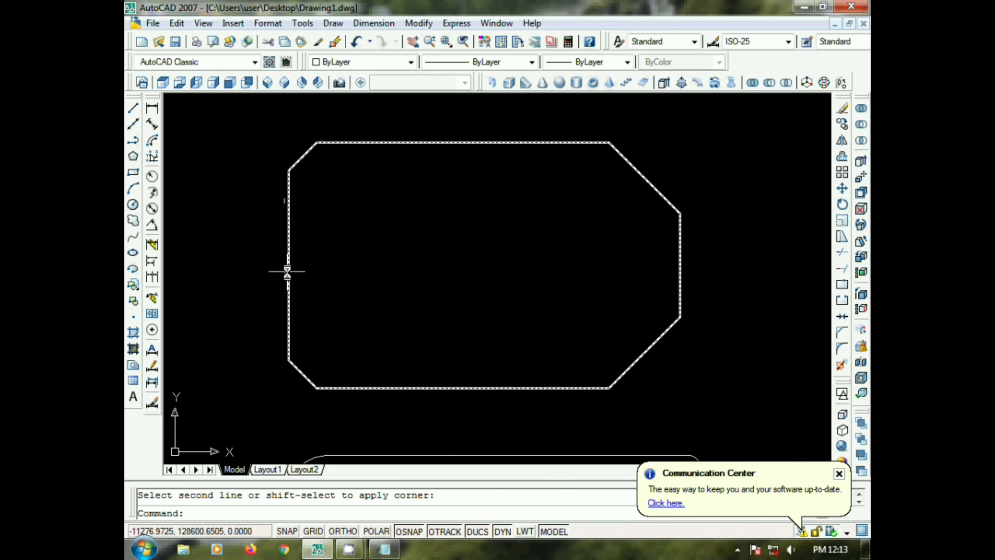
key(Escape)
Fillet the corner between the upper-right chamfer edge and the rectangle's right side with a radius of 1000.
scroll(425, 216, down, 7)
scroll(425, 217, up, 8)
middle_drag(739, 191, 598, 191)
scroll(597, 191, up, 3)
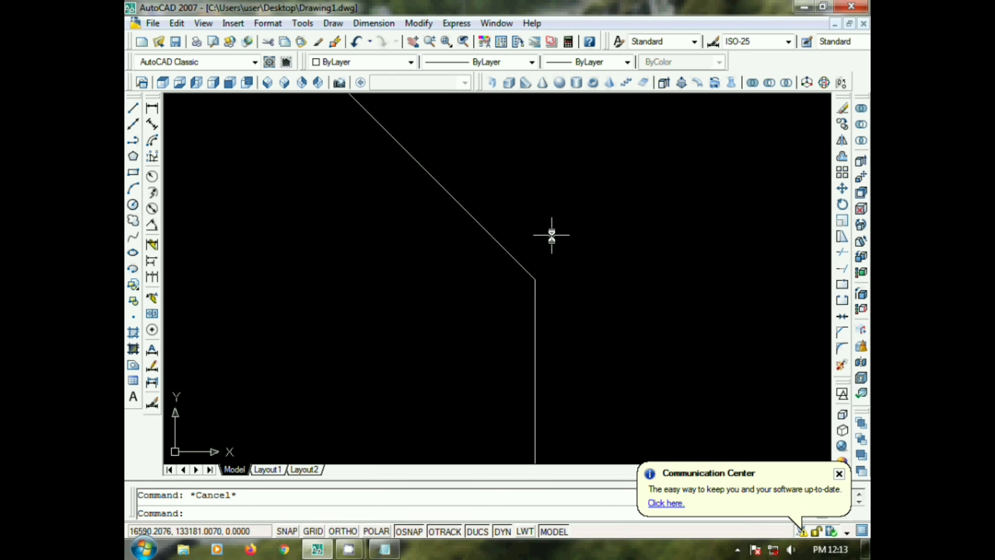
middle_drag(552, 236, 543, 184)
middle_drag(516, 297, 521, 272)
scroll(546, 209, down, 1)
scroll(547, 200, up, 1)
middle_drag(527, 204, 521, 205)
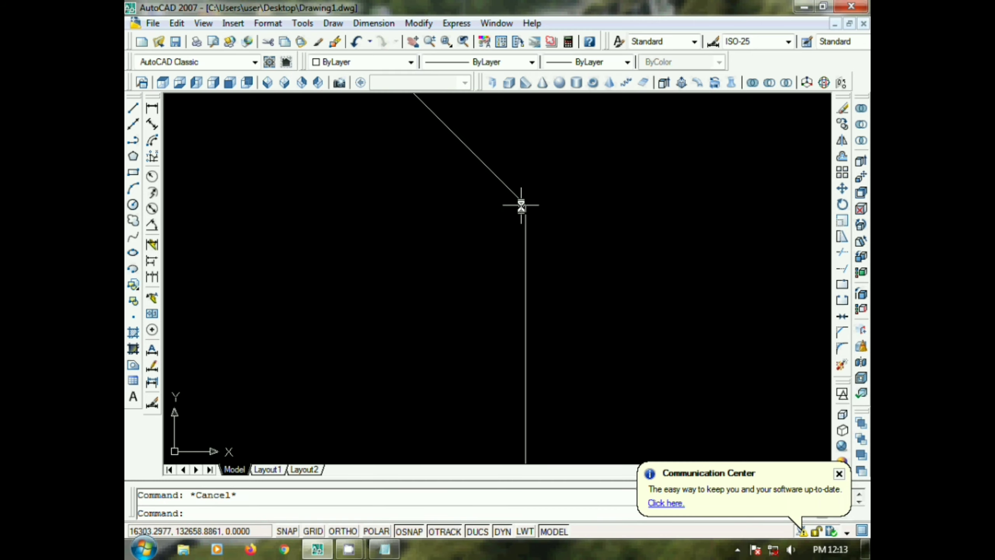
click(844, 351)
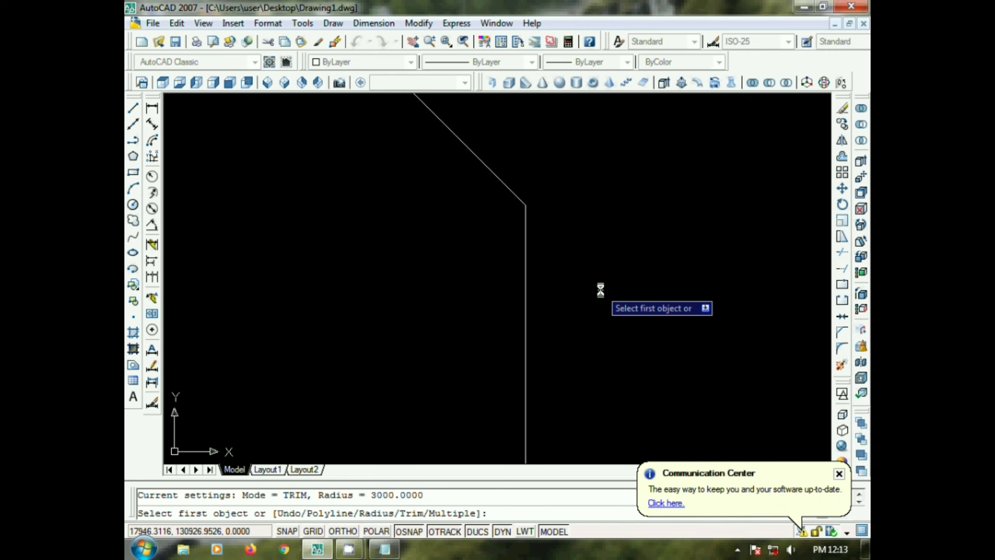
text(R)
key(Return)
text(1000)
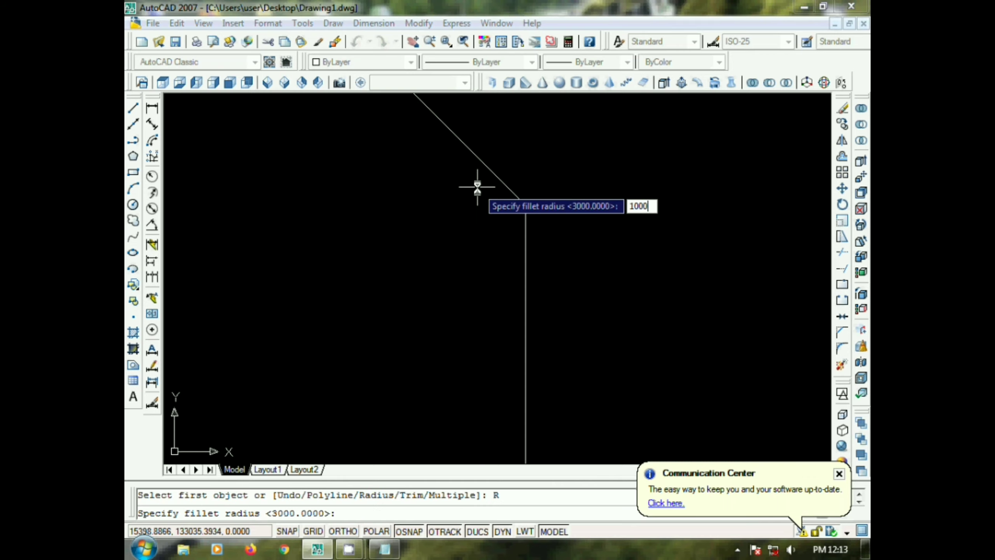
key(Return)
click(485, 166)
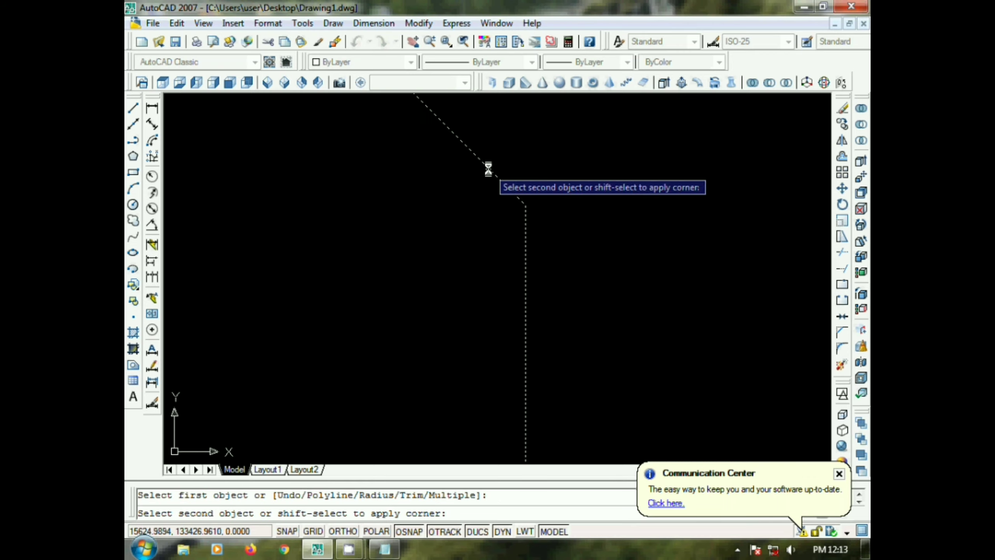
click(525, 235)
scroll(559, 237, up, 5)
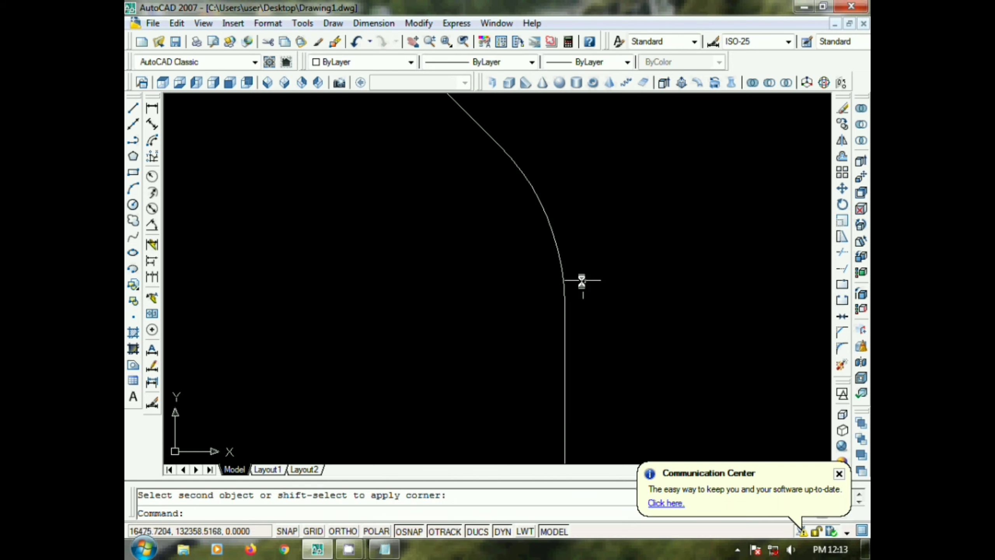
scroll(634, 290, down, 8)
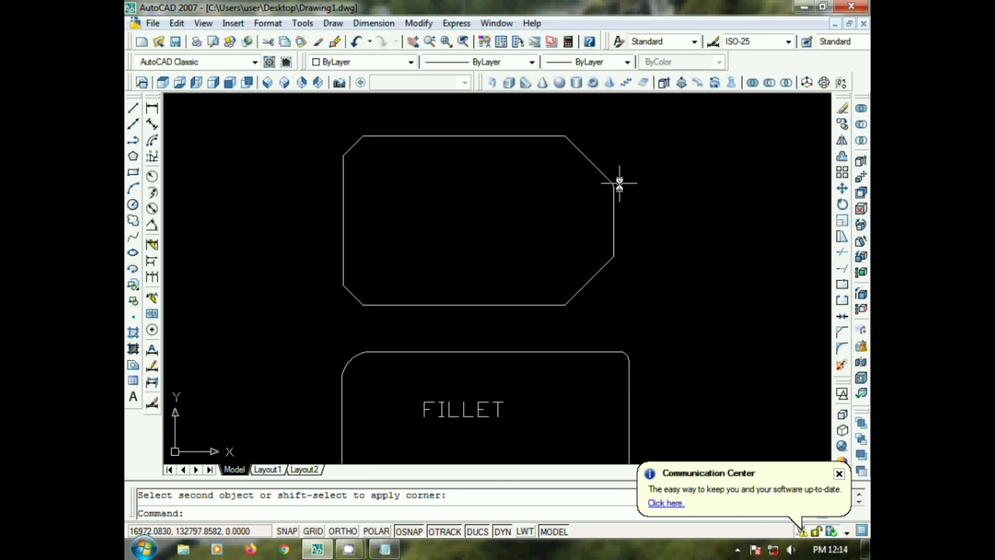
scroll(509, 217, down, 4)
scroll(530, 223, up, 4)
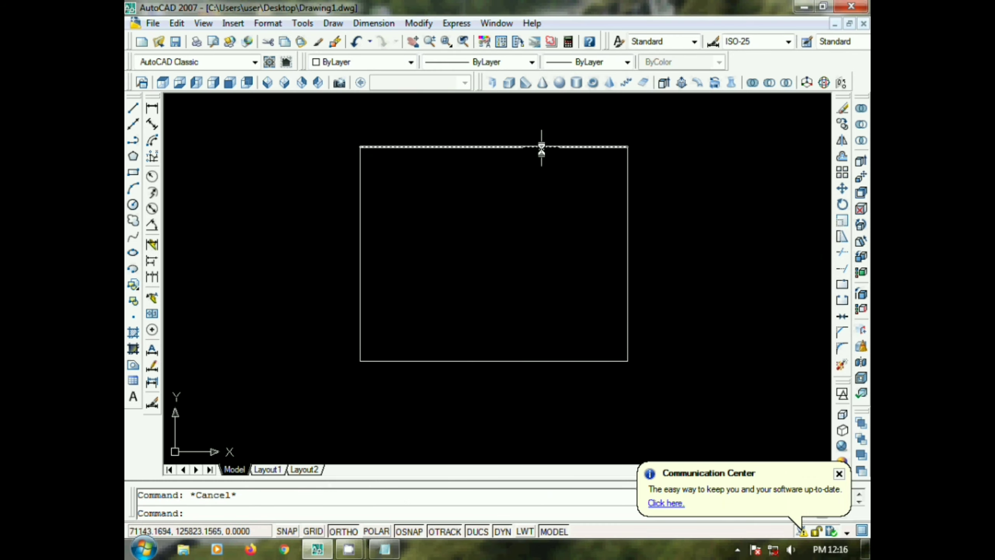
Select the sides of the new rectangle individually to check whether they are separate lines, and clear the selection.
click(541, 148)
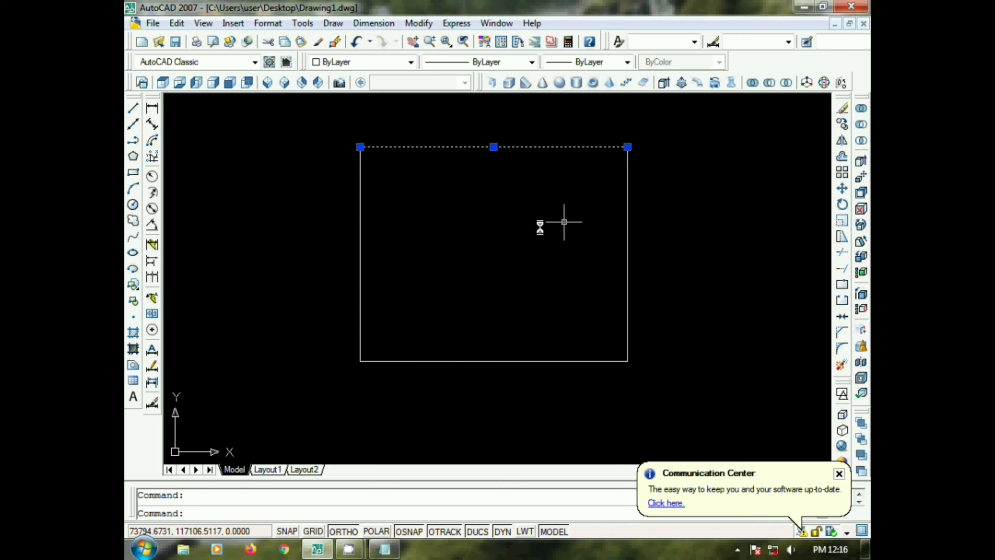
click(627, 222)
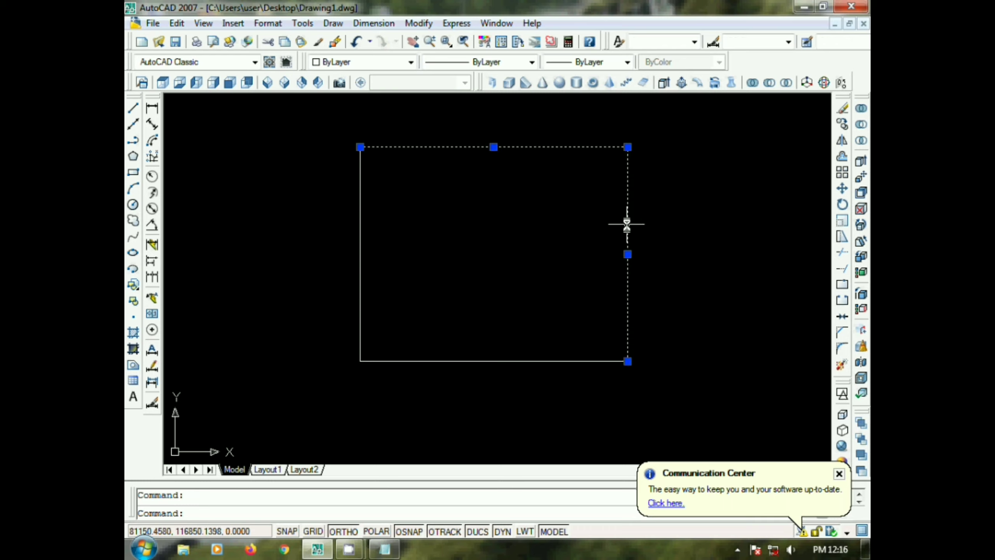
click(529, 361)
click(382, 292)
key(Escape)
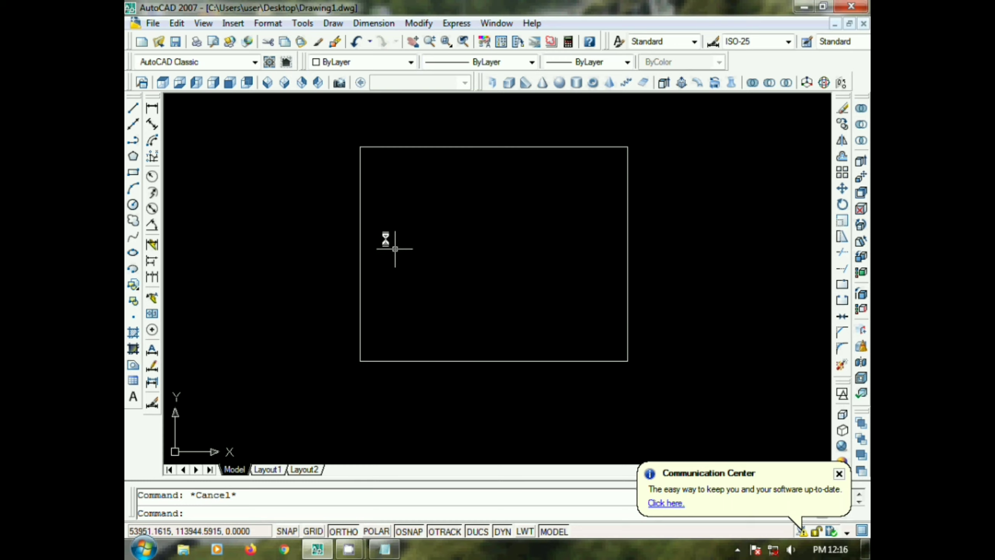
Offset the top side of the rectangle inward by 3000.
scroll(449, 172, up, 2)
middle_drag(533, 243, 515, 232)
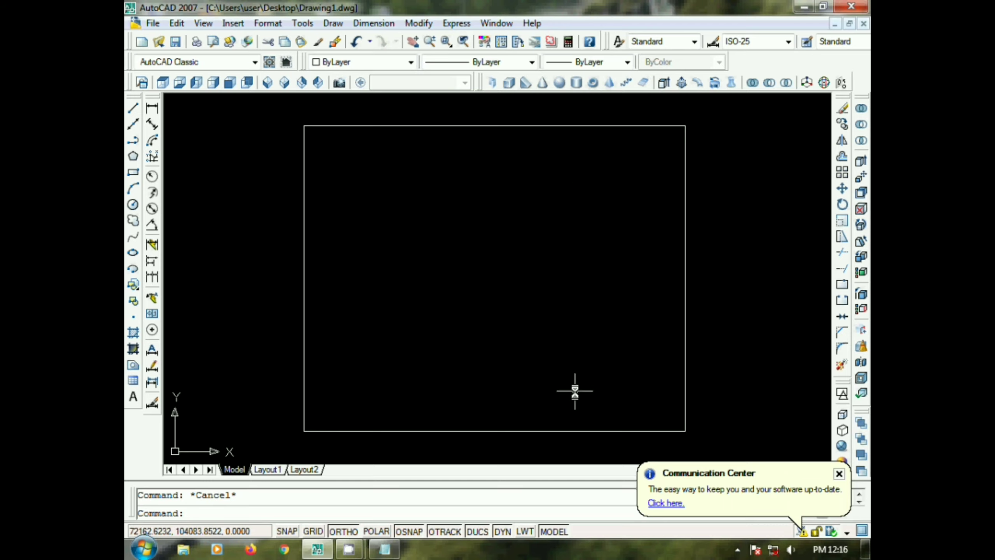
text(o)
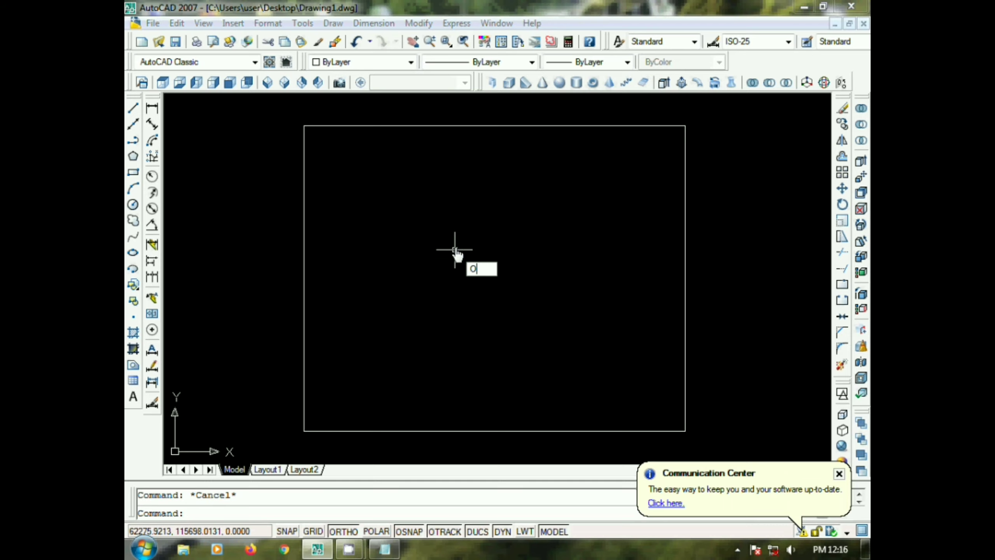
key(Return)
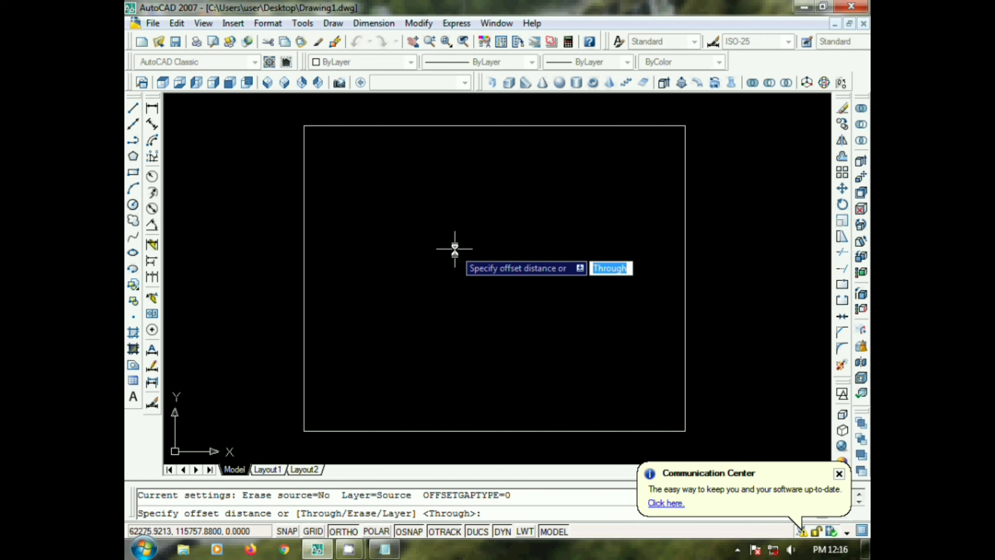
text(3)
key(Return)
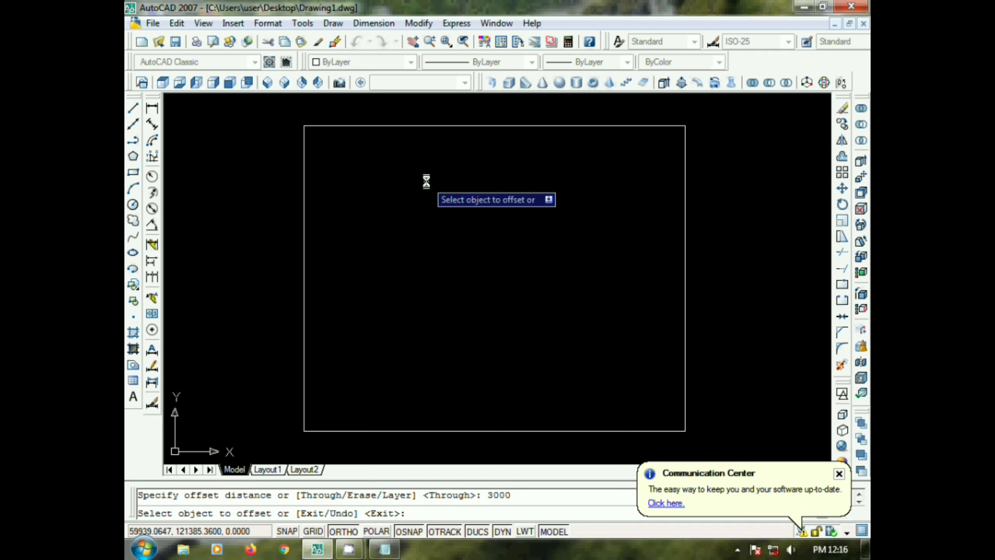
click(455, 125)
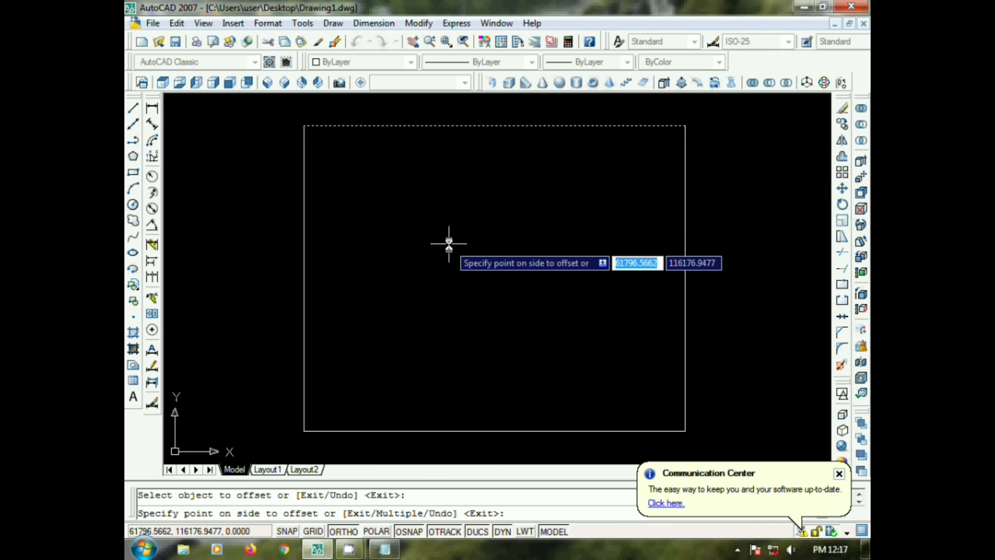
click(448, 240)
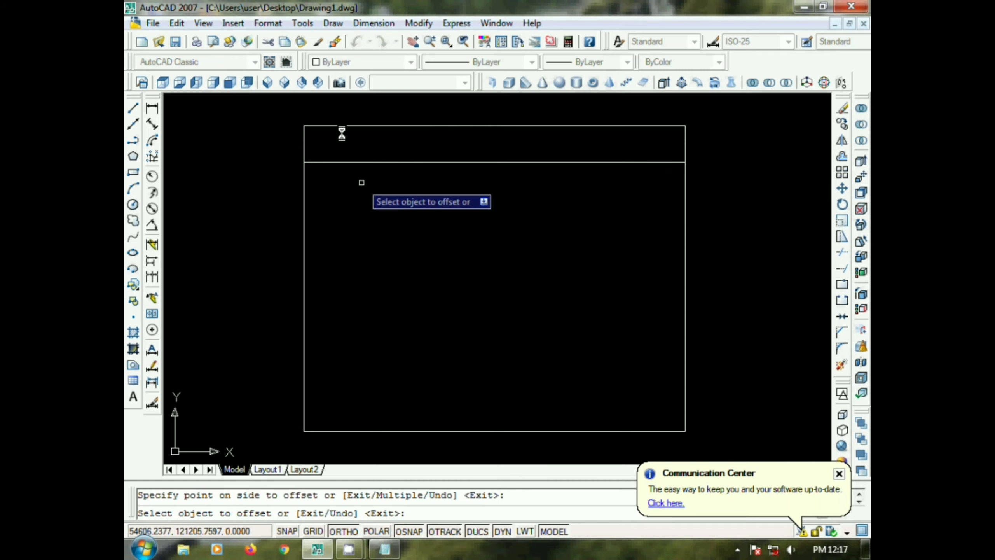
Offset the rectangle's left, right and bottom sides inward by the same 3000 distance and end the Offset command.
click(305, 204)
click(421, 218)
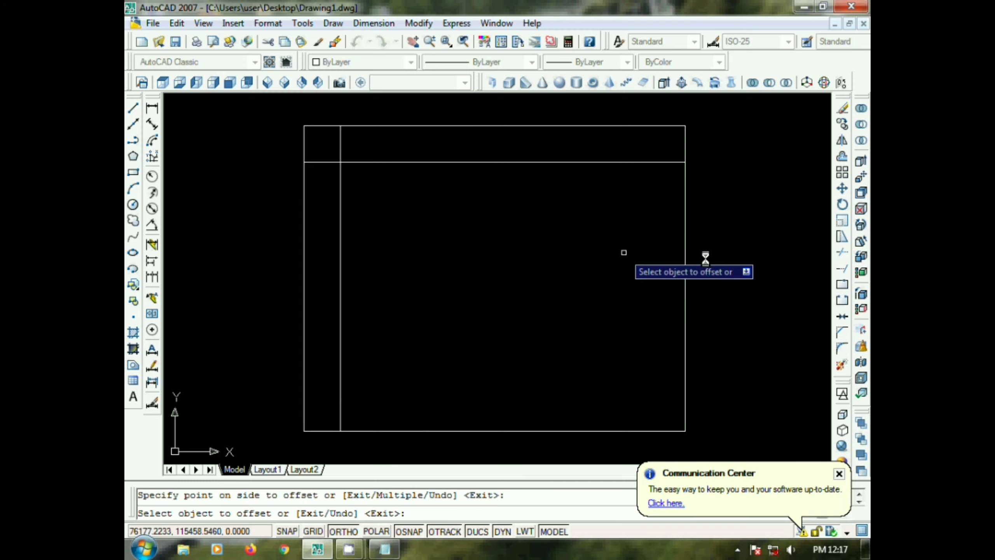
click(685, 257)
click(646, 262)
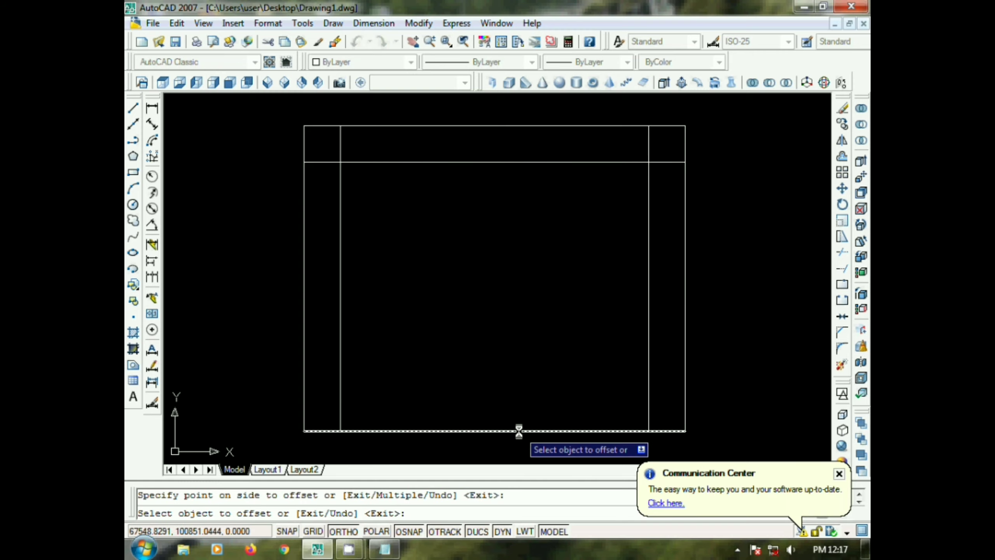
click(518, 431)
click(519, 372)
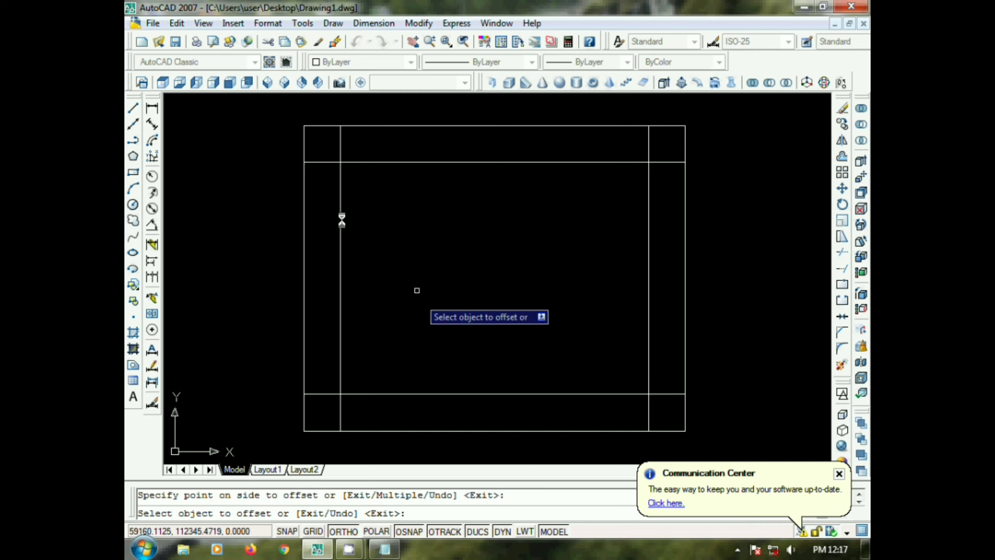
key(Escape)
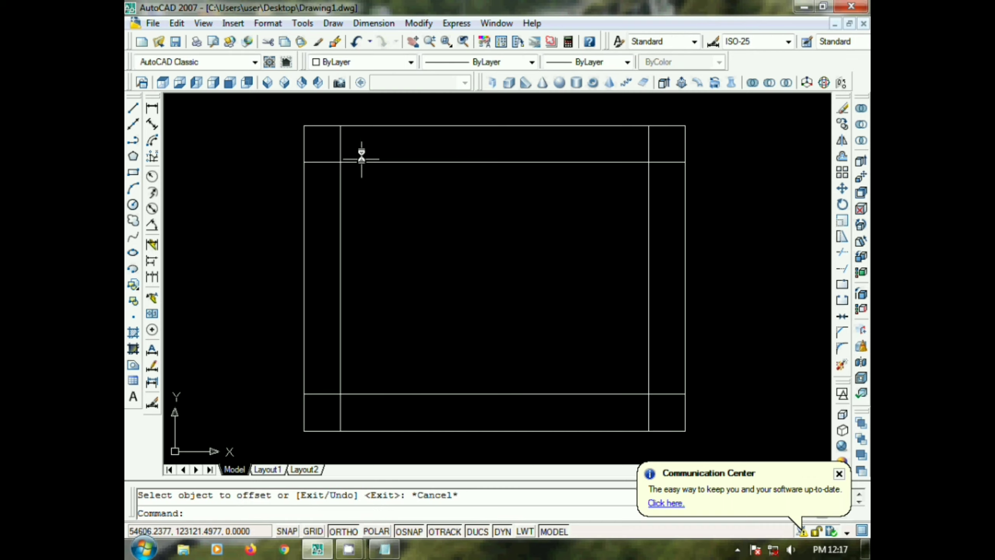
Trim the offset line ends that overrun the inner rectangle's upper-left corner, using all objects as cutting edges.
scroll(361, 157, up, 2)
scroll(447, 231, up, 2)
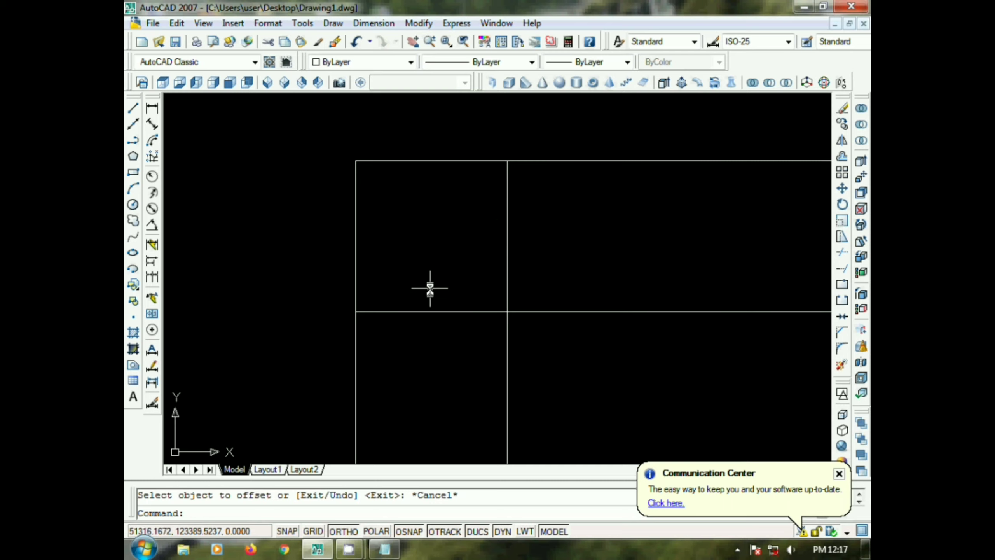
key(Escape)
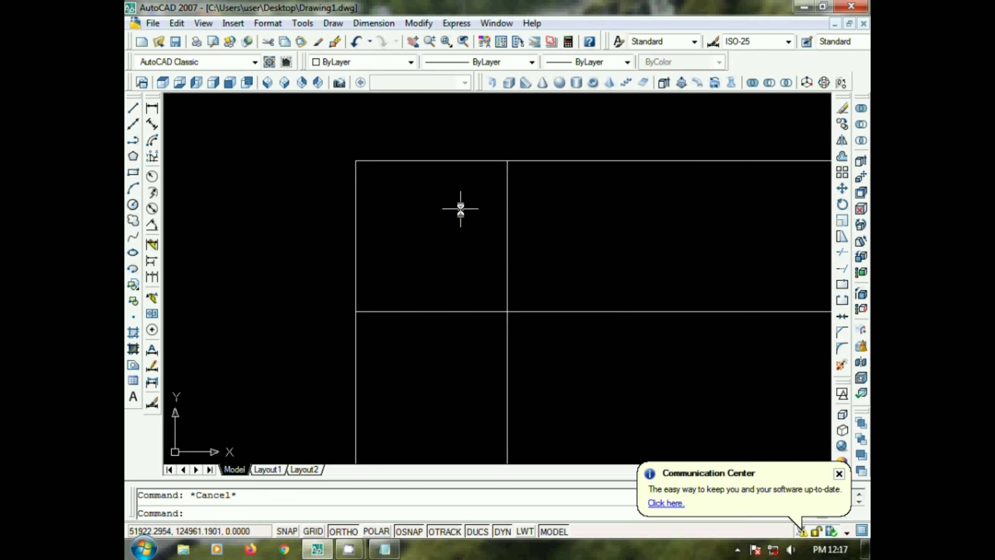
text(TR)
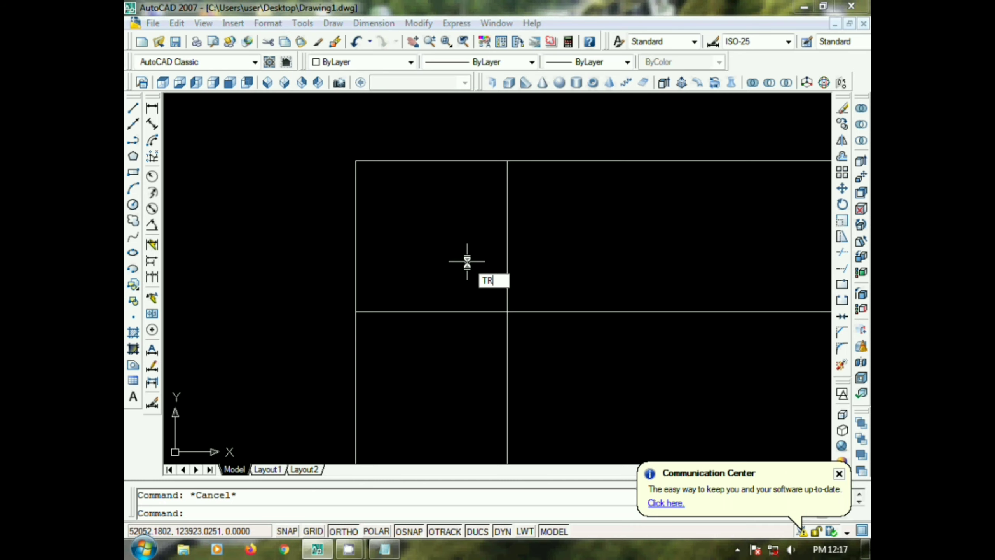
key(Return)
key(Return)
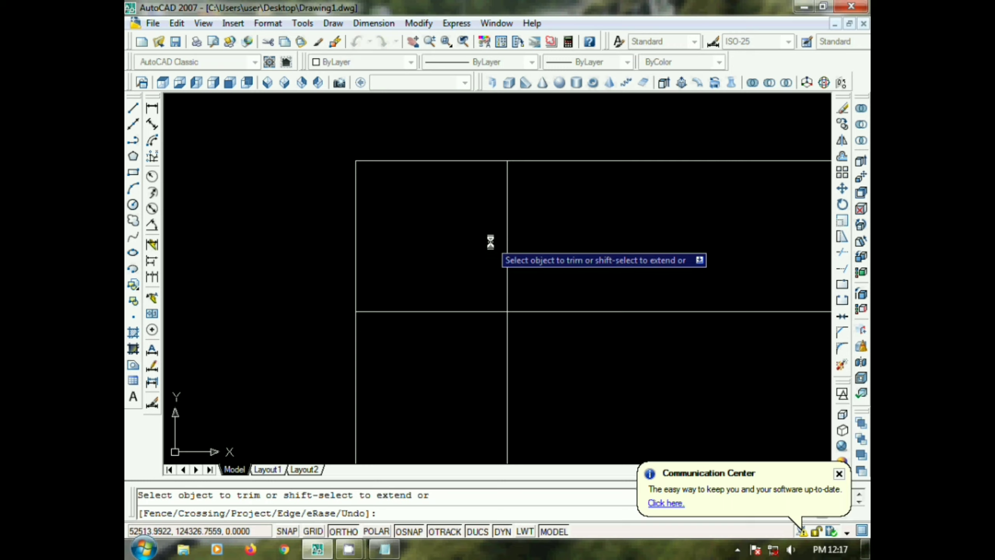
click(505, 227)
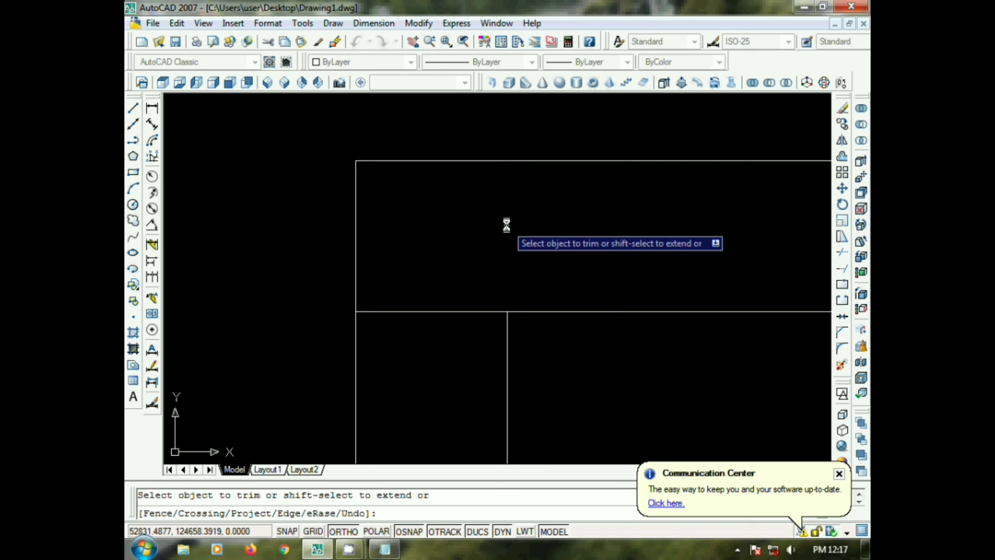
click(442, 312)
Trim the offset line ends that overrun the inner rectangle's upper-right corner.
scroll(437, 286, down, 5)
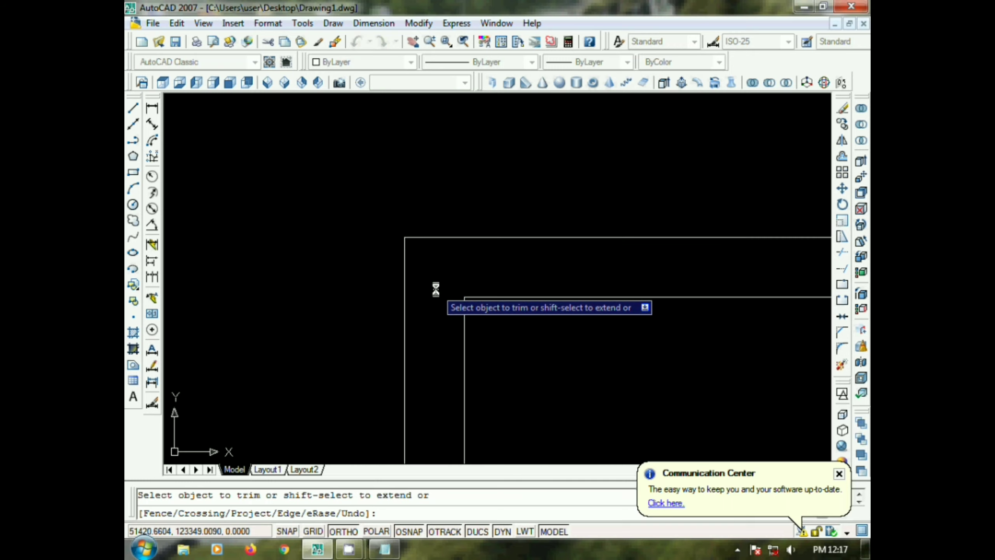
scroll(580, 275, up, 5)
scroll(580, 274, up, 2)
middle_drag(520, 336, 515, 269)
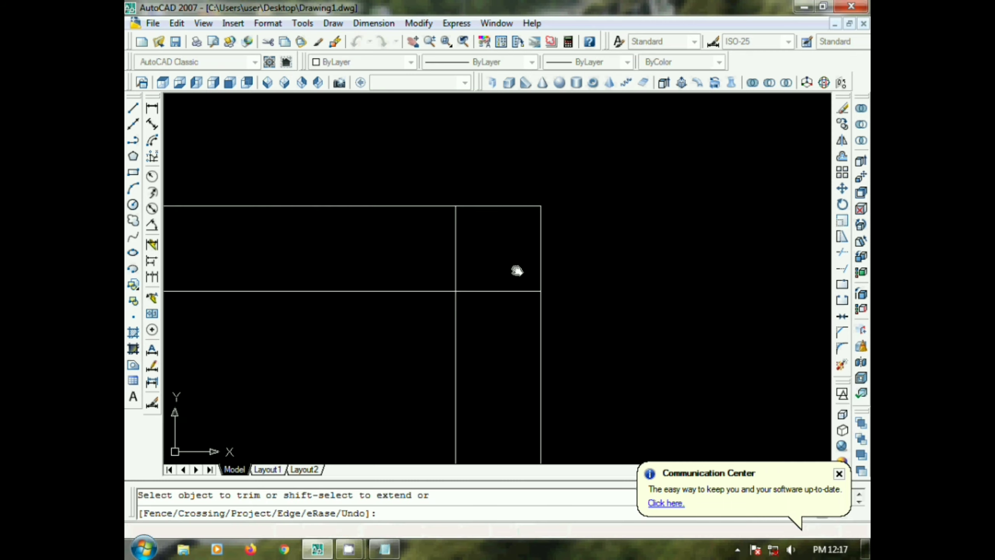
click(518, 234)
click(441, 257)
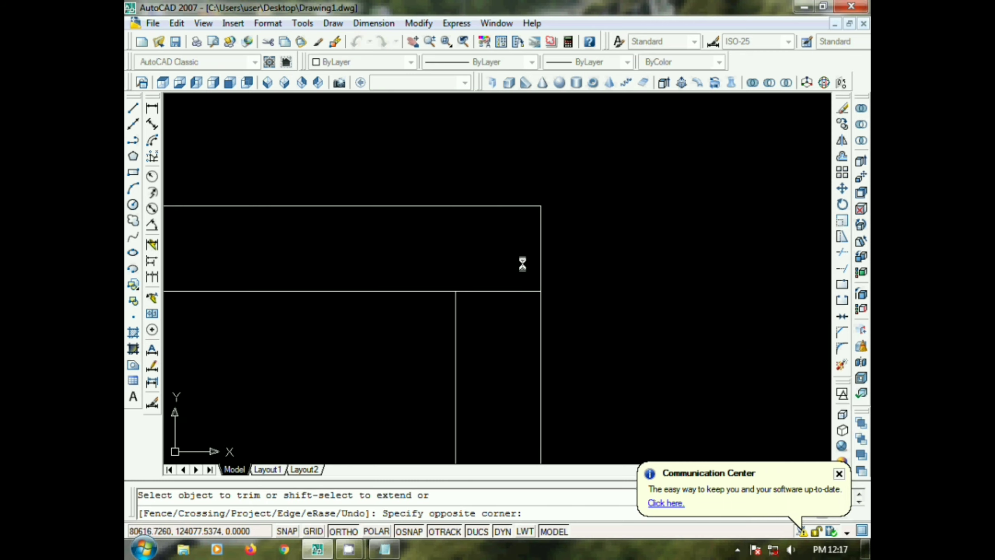
click(511, 291)
Trim the offset line ends that overrun the inner rectangle's lower-left and lower-right corners.
scroll(487, 243, down, 8)
scroll(460, 328, up, 6)
middle_drag(490, 289, 587, 181)
click(631, 250)
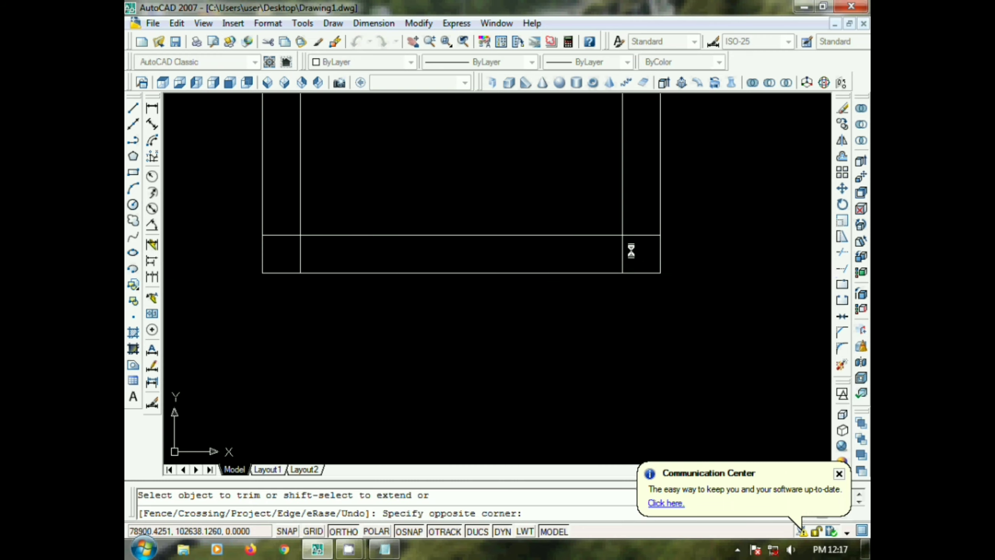
click(282, 259)
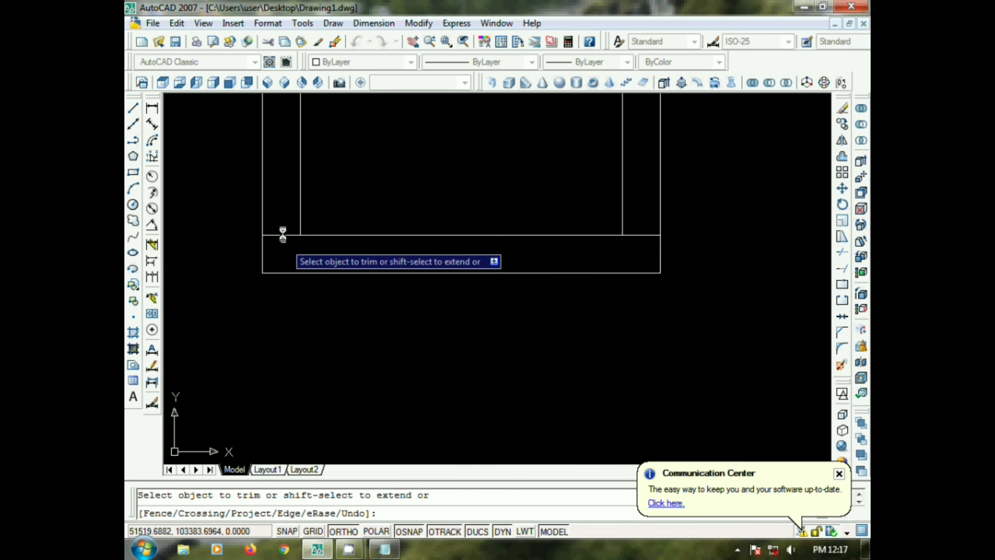
click(282, 232)
click(285, 251)
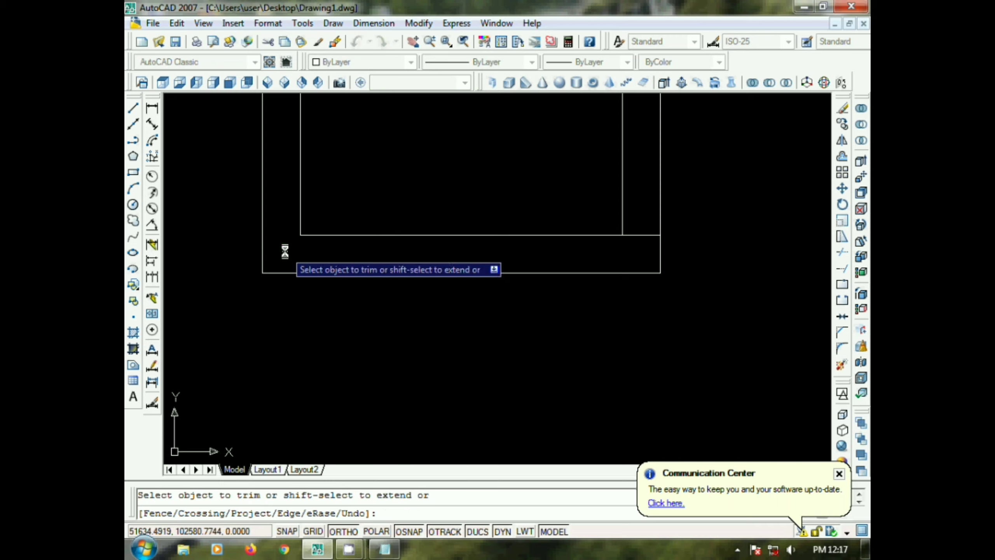
click(650, 223)
click(630, 246)
Inspect the trimmed inner rectangle and its corners against the outer one, and leave the Trim command.
scroll(589, 208, down, 3)
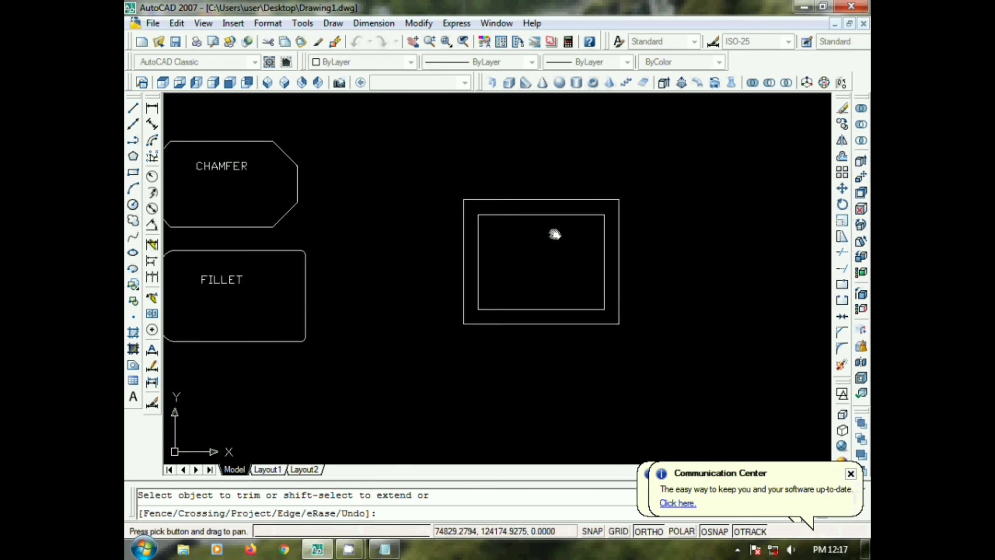
scroll(553, 222, up, 4)
middle_drag(484, 278, 451, 242)
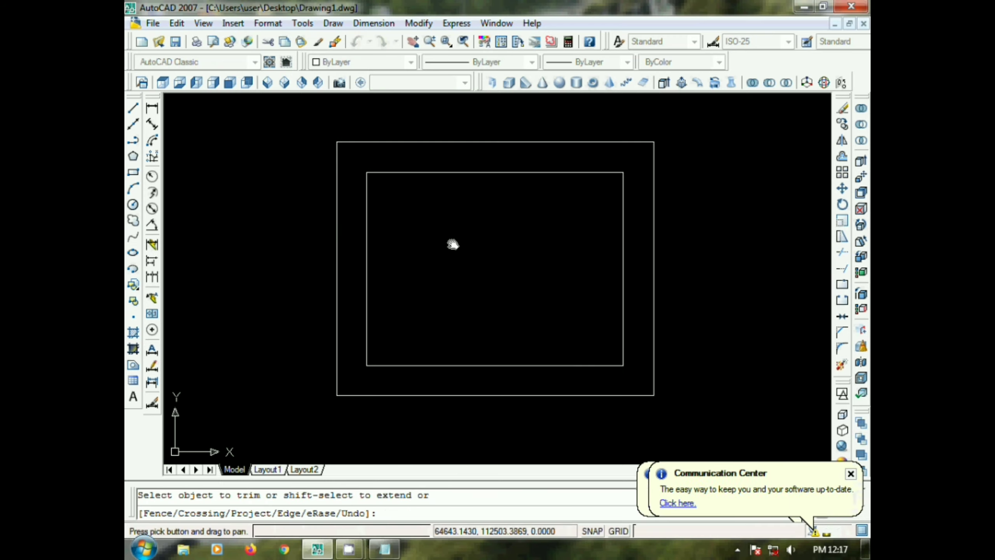
scroll(450, 242, up, 2)
middle_drag(542, 242, 540, 246)
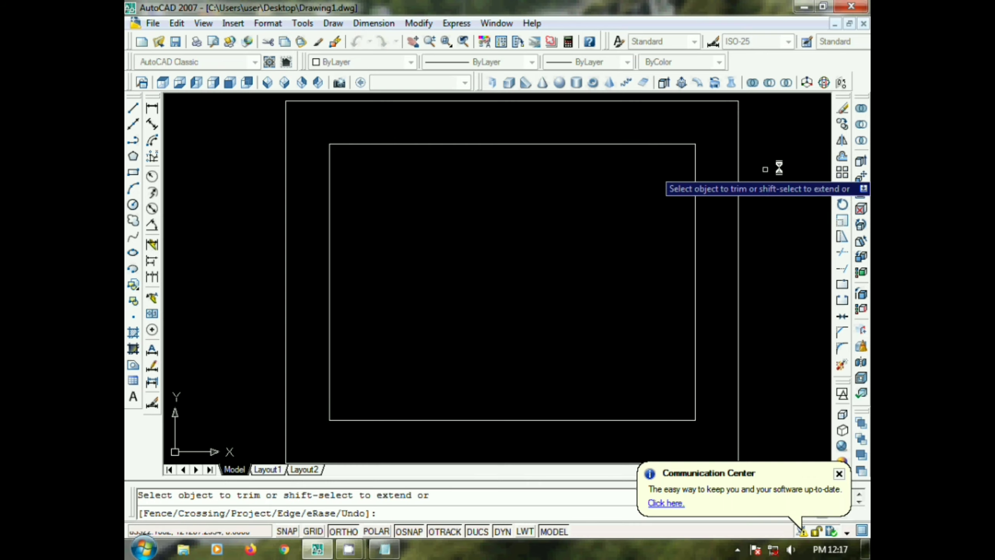
click(778, 167)
click(213, 303)
scroll(582, 216, down, 4)
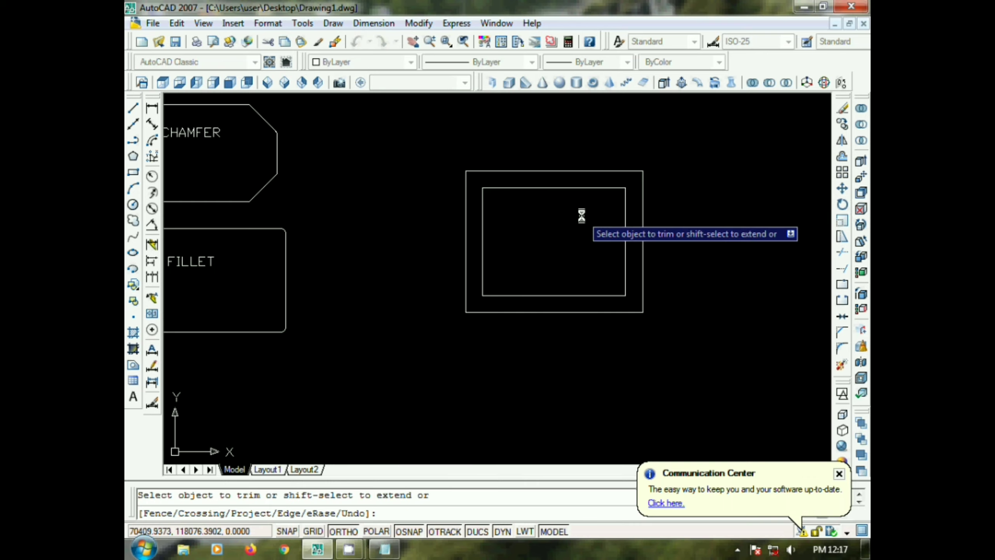
click(593, 138)
click(517, 304)
key(Escape)
scroll(557, 229, up, 4)
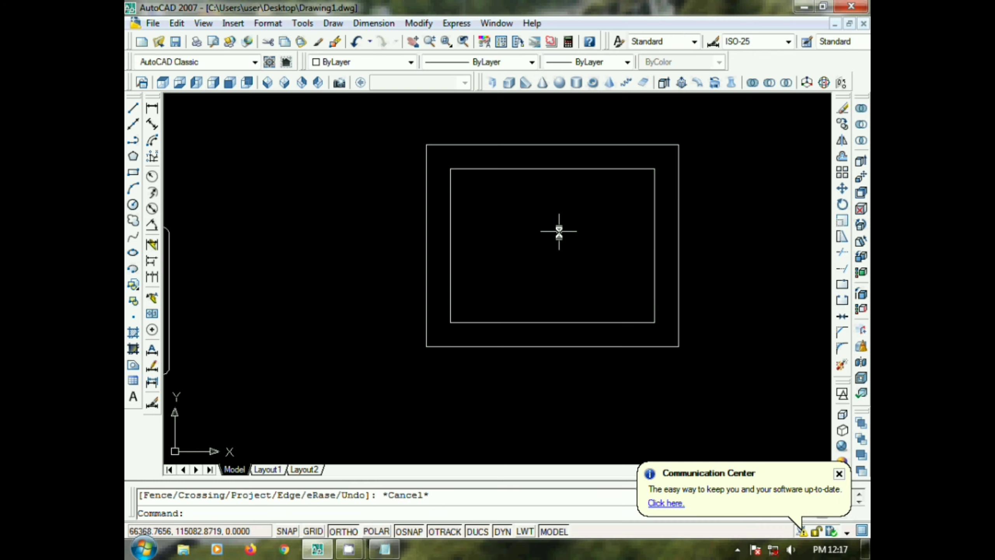
middle_drag(557, 229, 542, 259)
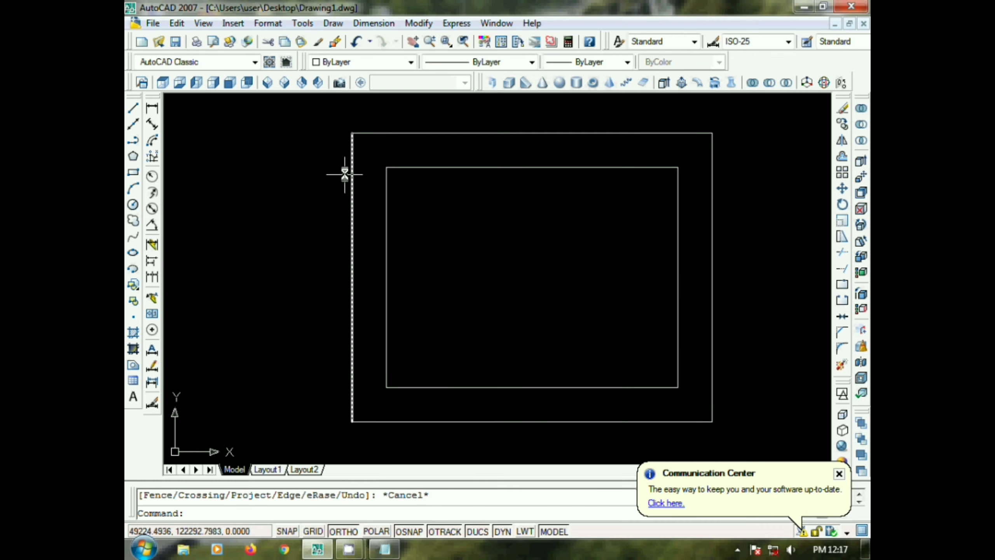
Extend the inner rectangle's top and left lines at the upper-left corner to meet the outer rectangle.
key(Escape)
scroll(387, 170, up, 2)
scroll(449, 233, down, 1)
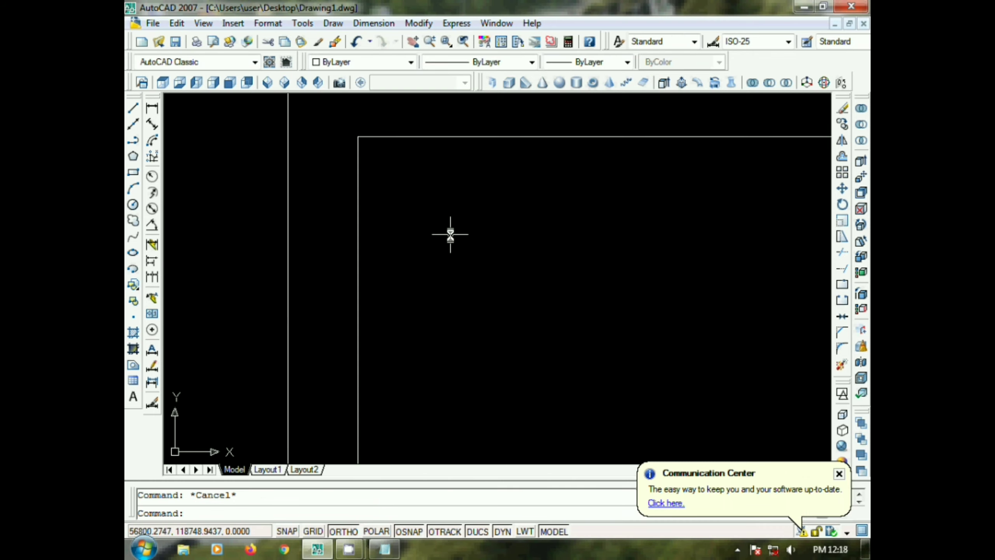
scroll(413, 206, up, 3)
middle_drag(414, 206, 449, 313)
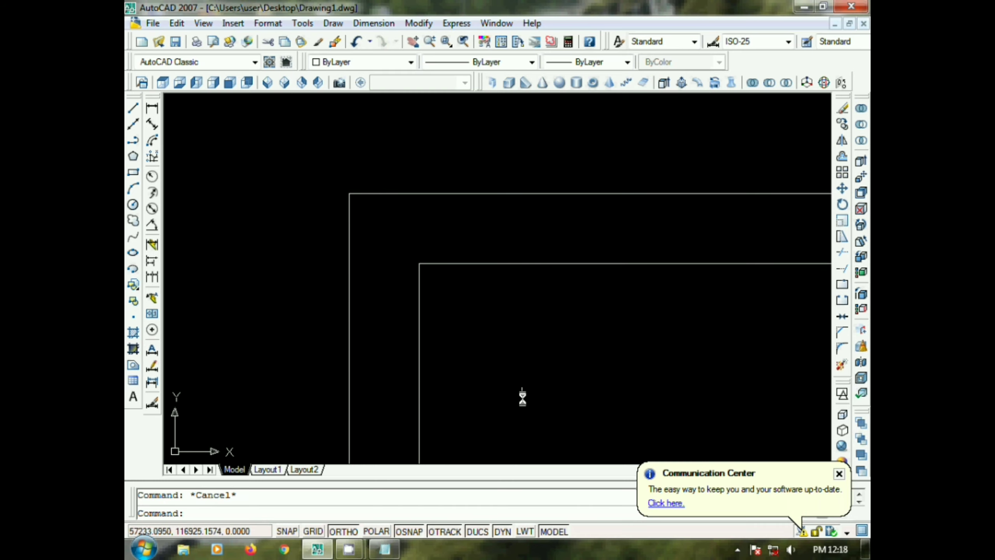
text(EX)
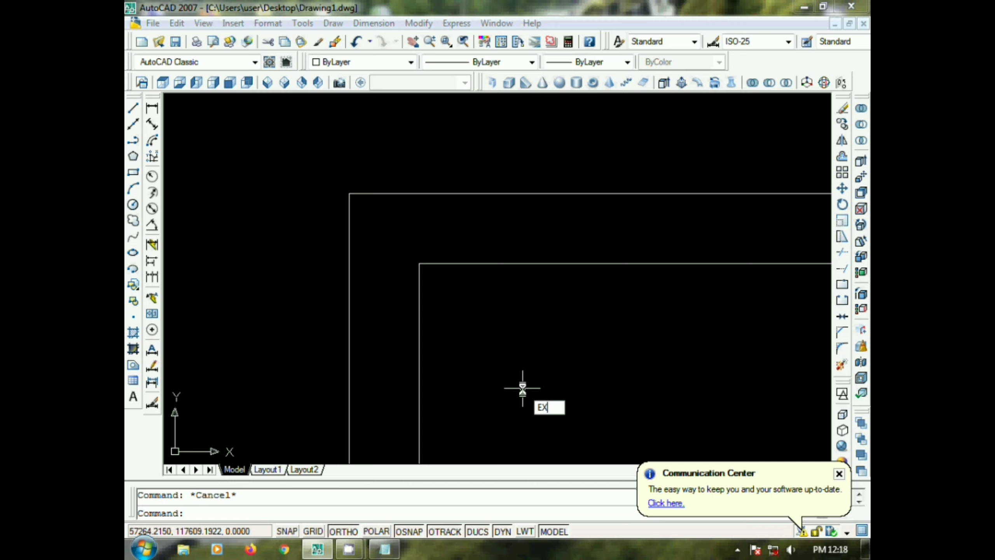
key(Return)
key(Return)
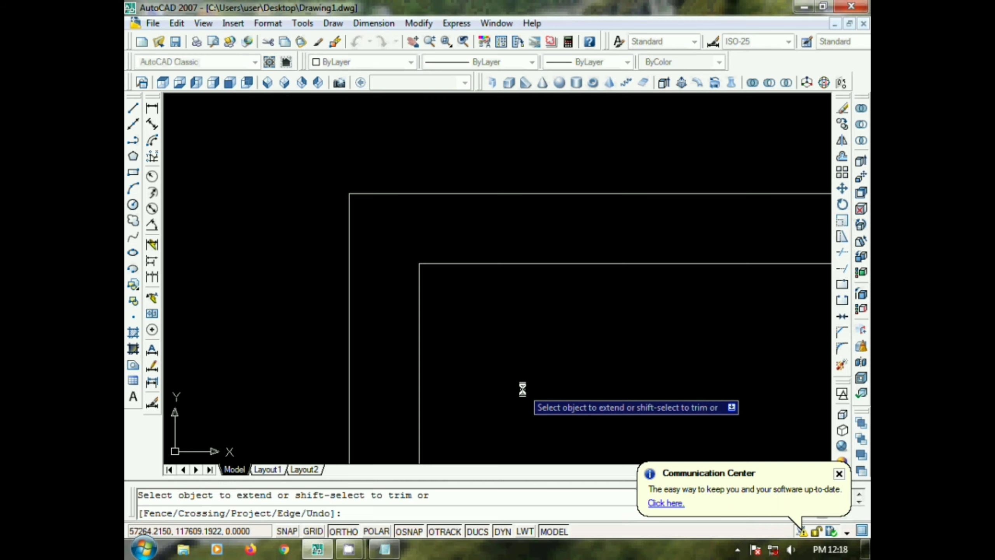
click(429, 264)
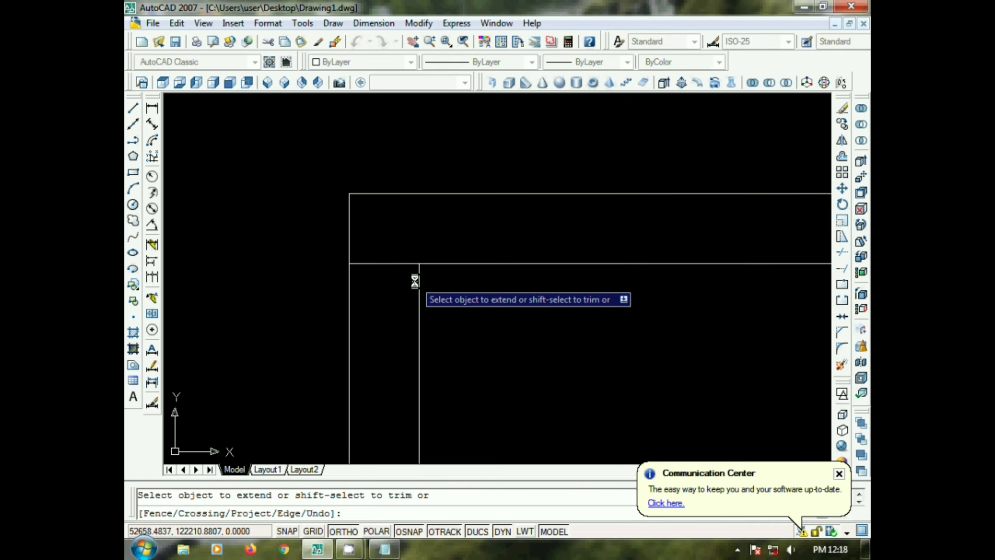
click(418, 279)
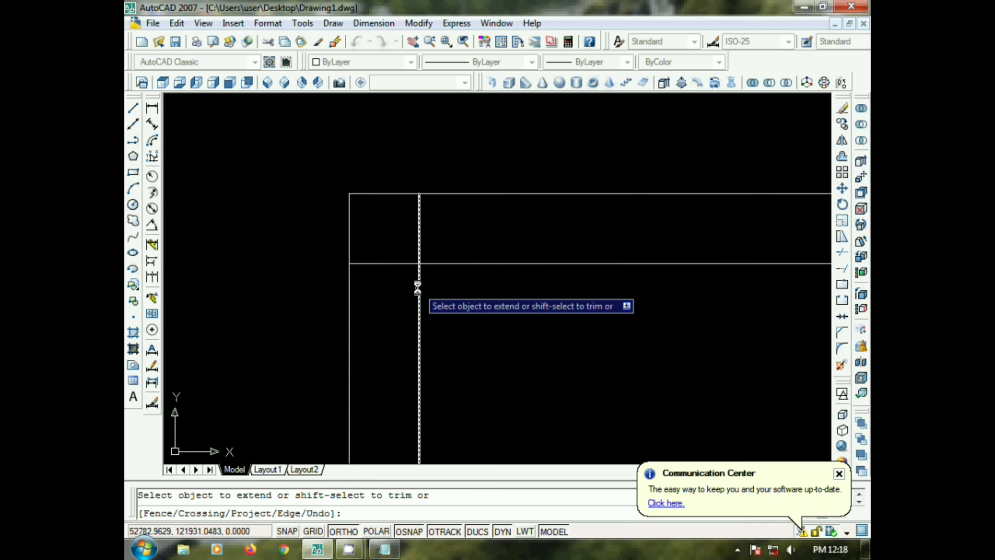
key(Escape)
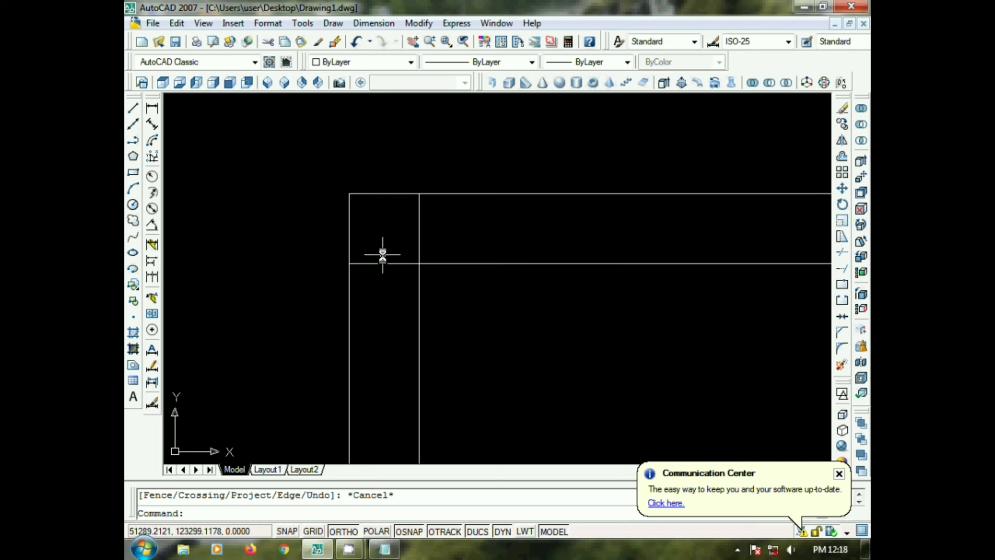
Trim the inner rectangle's top and left line ends that reach the outer rectangle at the upper-left corner.
text(TR)
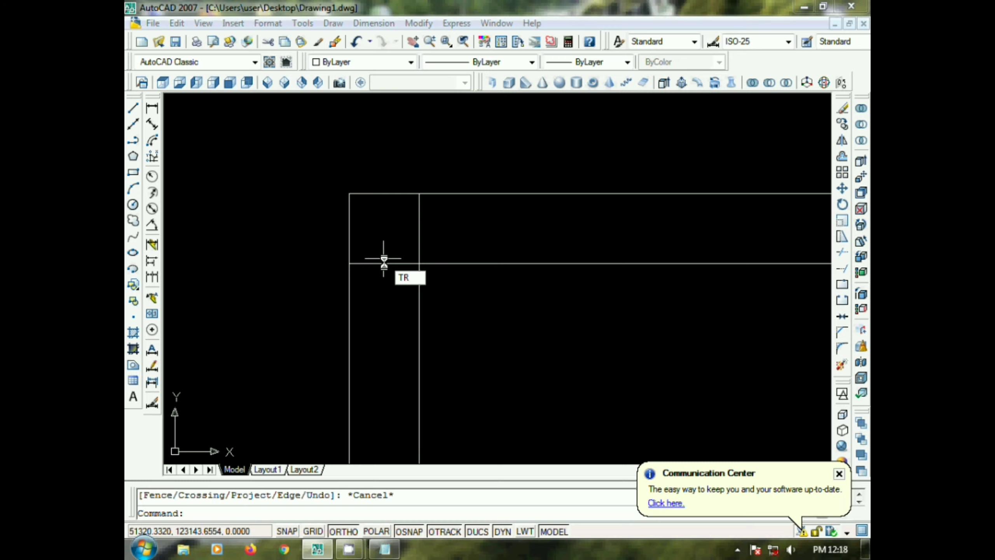
key(Return)
key(Return)
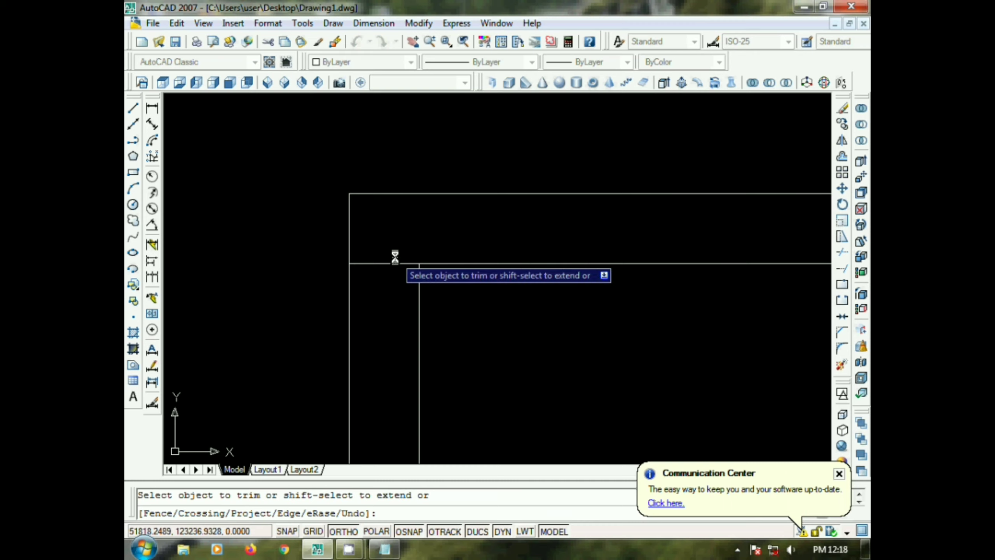
click(397, 255)
click(378, 295)
scroll(447, 282, down, 6)
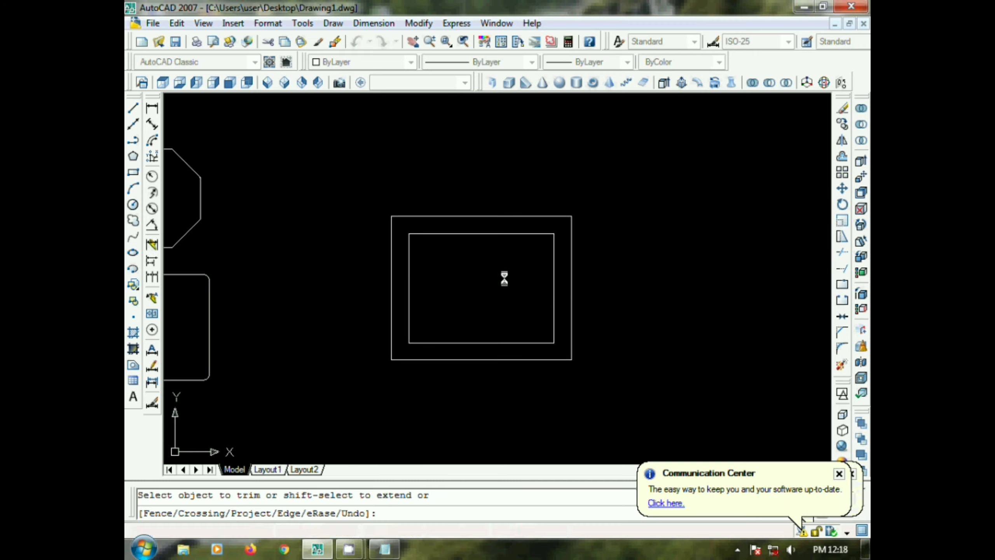
scroll(504, 279, up, 4)
key(Escape)
Break a 5000-unit gap in the inner rectangle's bottom line, starting near its left end and running to the right.
middle_drag(417, 332, 445, 221)
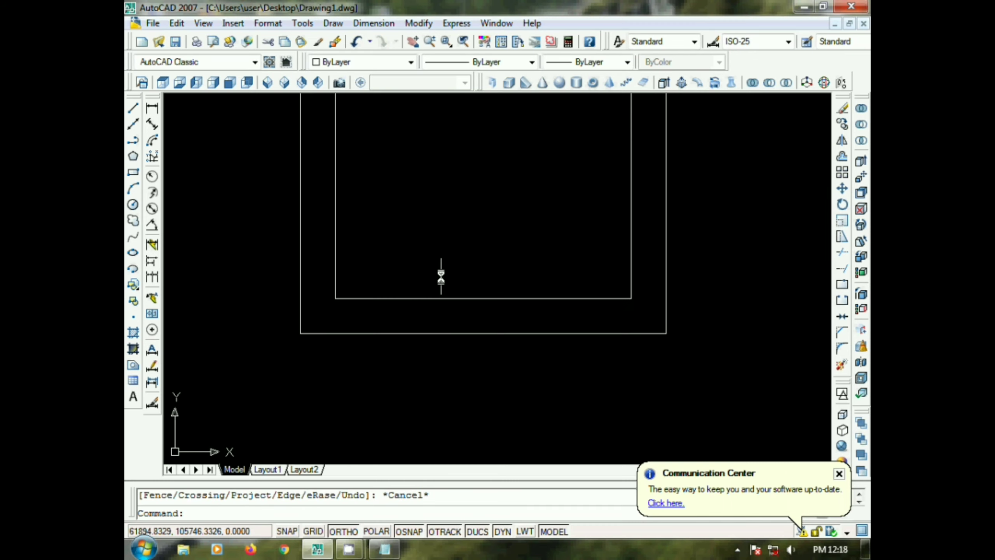
scroll(442, 276, up, 3)
scroll(443, 275, down, 4)
scroll(360, 293, up, 3)
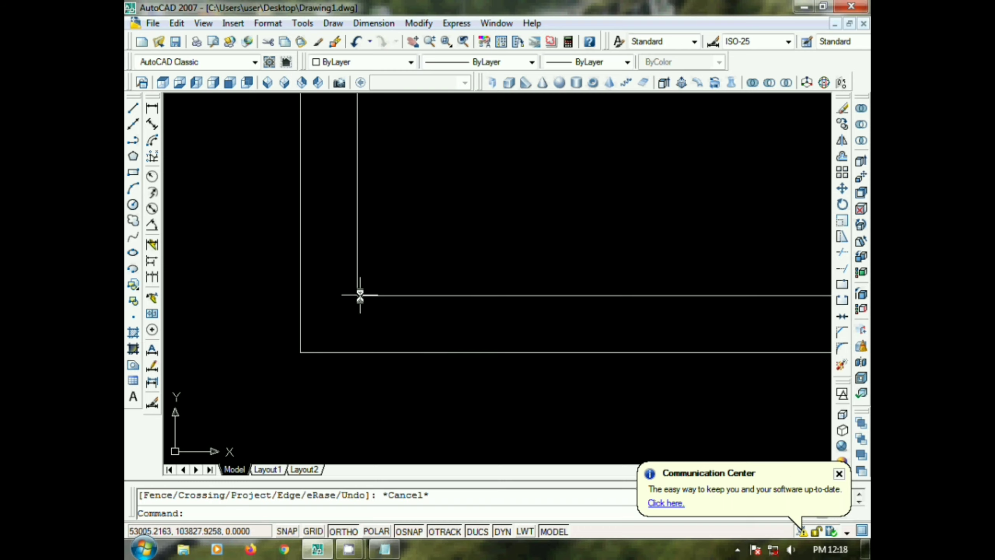
scroll(360, 296, up, 2)
mouse_move(551, 260)
middle_down()
mouse_move(419, 289)
mouse_move(455, 266)
middle_up()
scroll(420, 289, down, 2)
key(Escape)
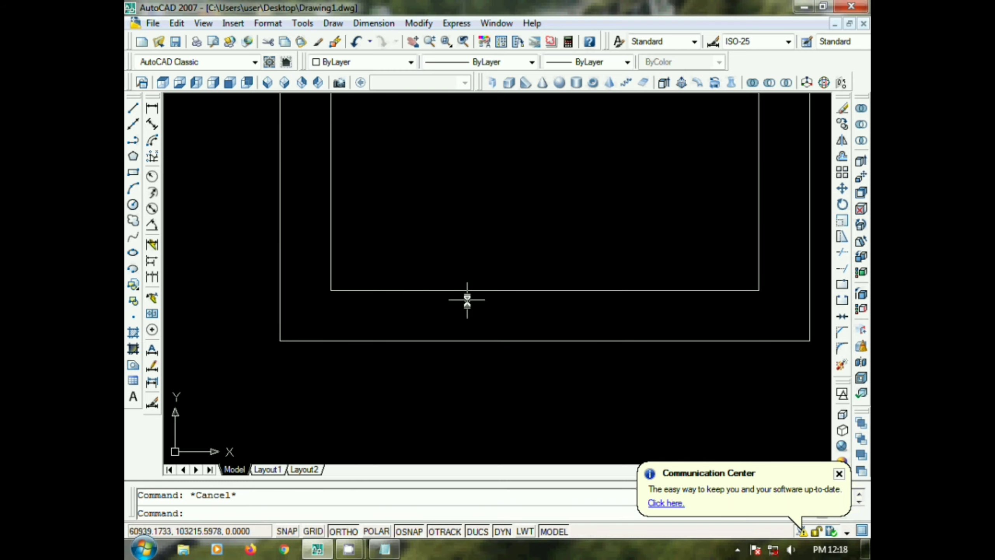
text(BR)
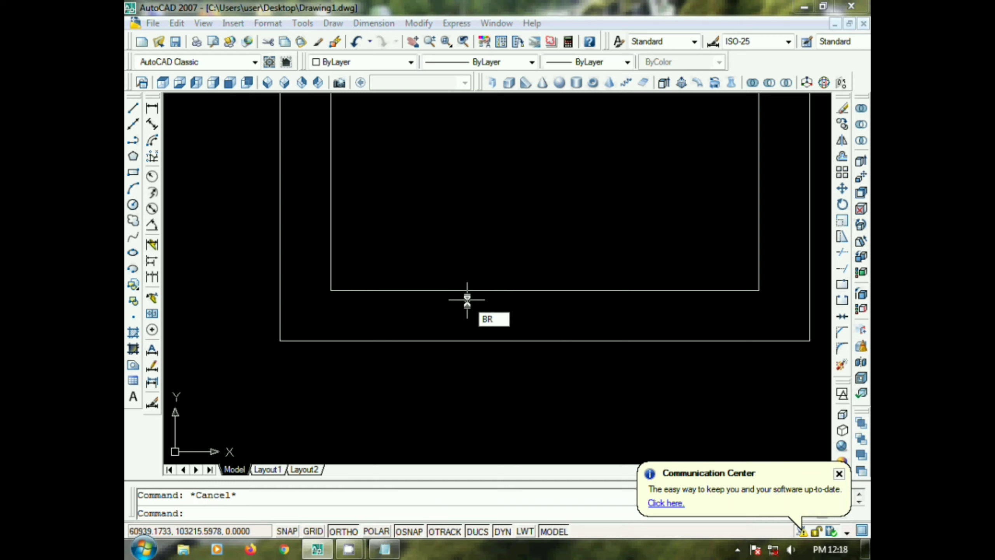
key(Return)
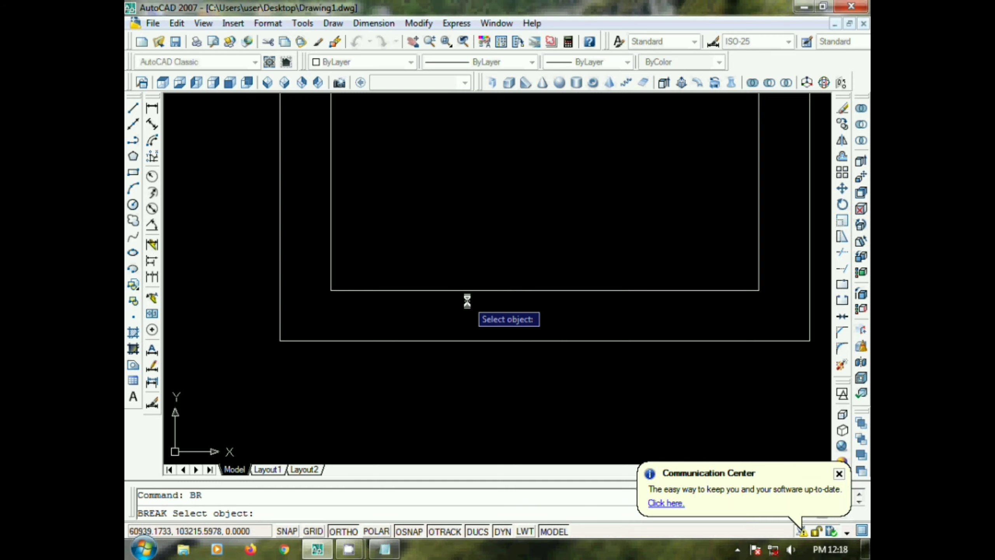
click(372, 290)
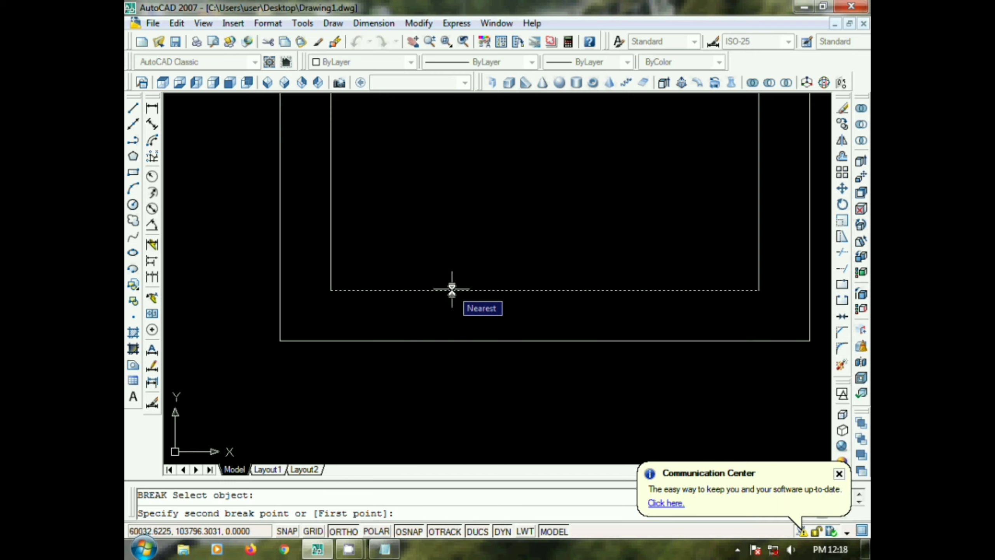
text(5000)
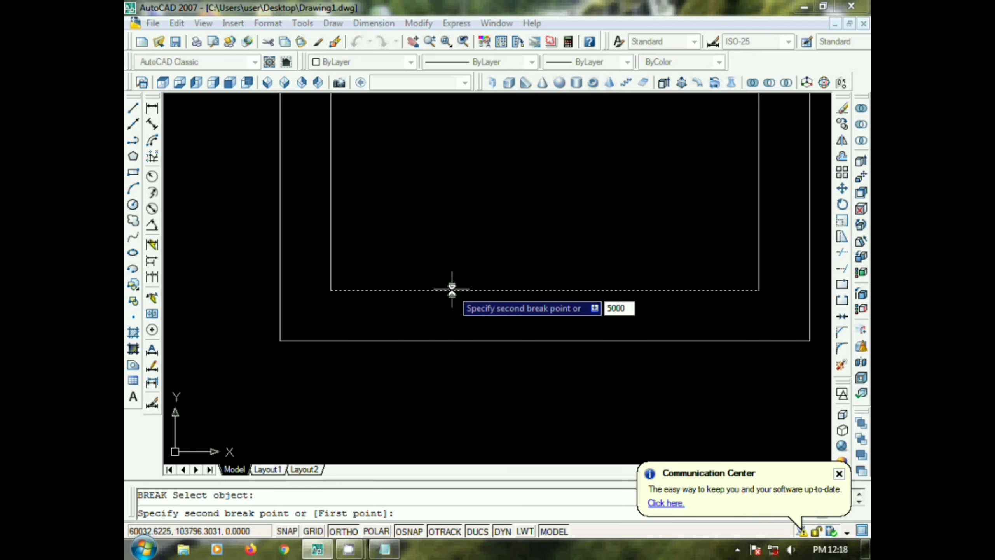
key(Return)
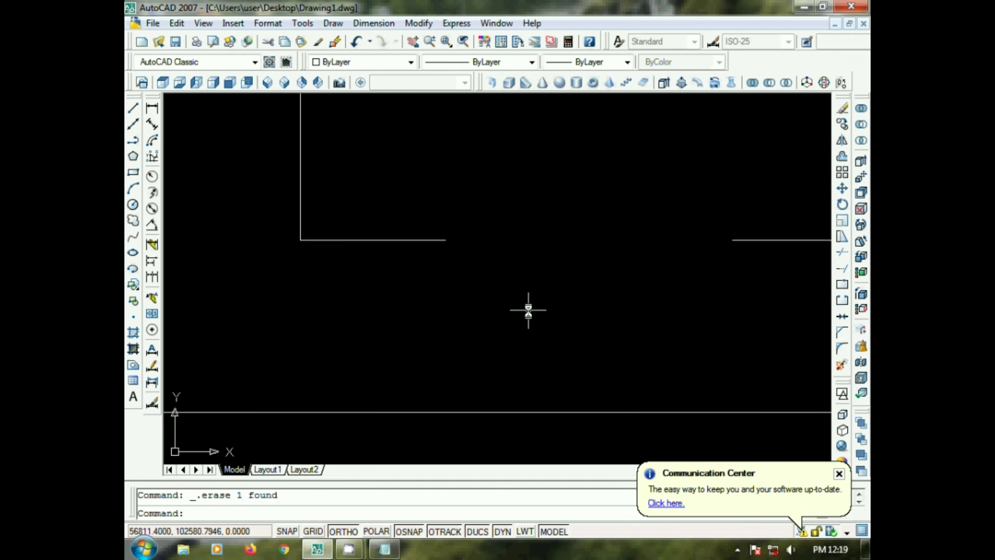
Examine the gap in the inner rectangle's bottom line and the two line pieces on either side.
scroll(528, 310, down, 3)
middle_drag(506, 278, 403, 274)
scroll(393, 260, down, 2)
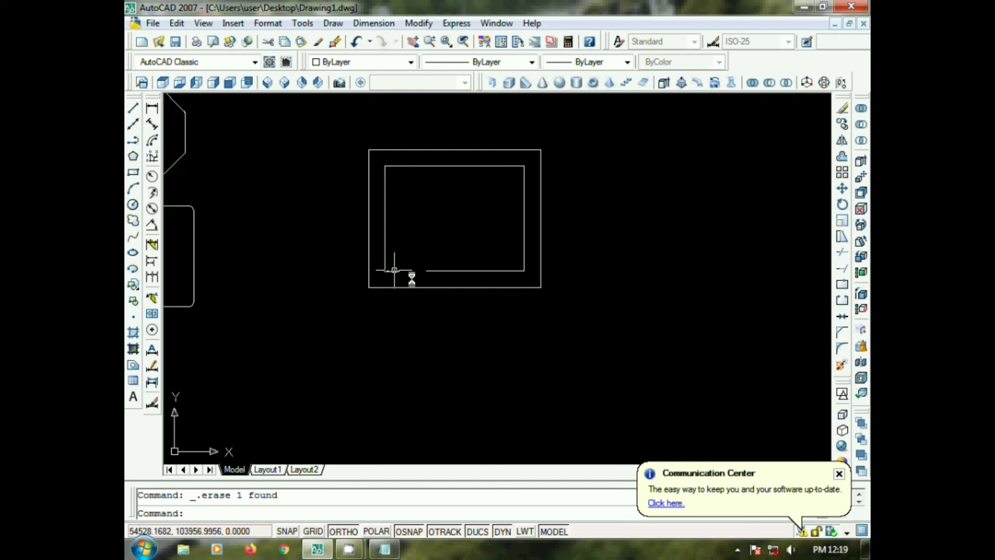
scroll(411, 281, up, 8)
scroll(400, 251, down, 5)
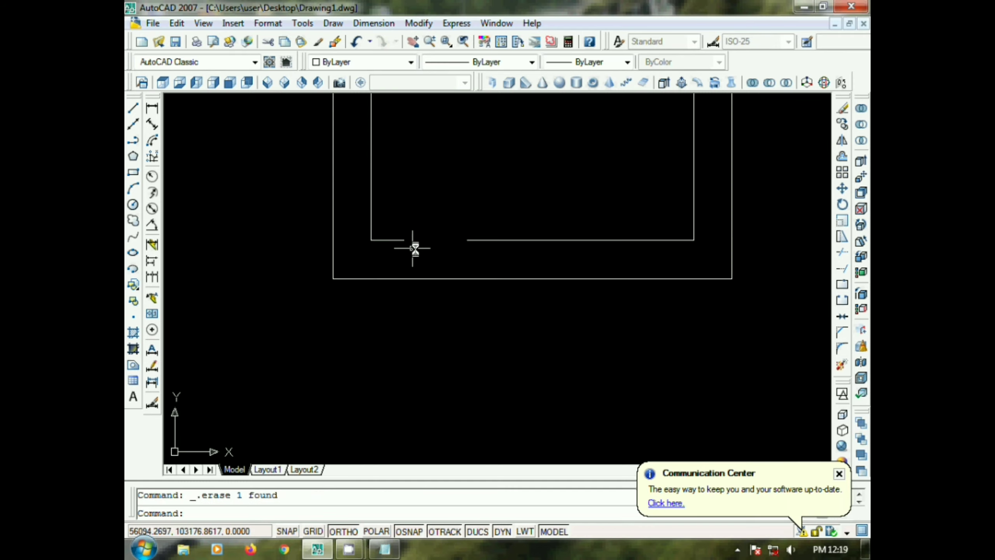
scroll(415, 247, up, 6)
middle_drag(551, 294, 336, 176)
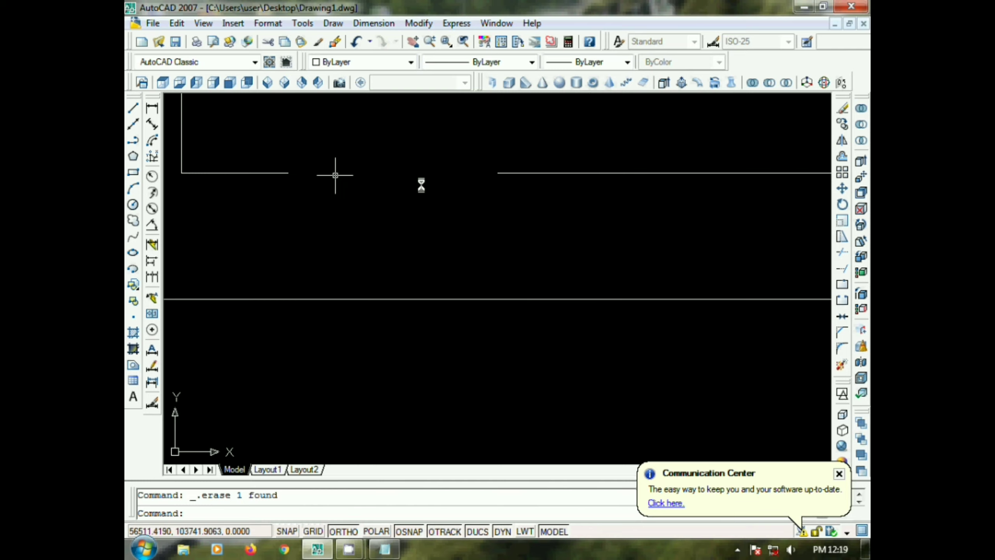
key(Escape)
drag(433, 242, 474, 271)
middle_drag(474, 271, 496, 326)
scroll(462, 251, up, 2)
scroll(462, 251, down, 5)
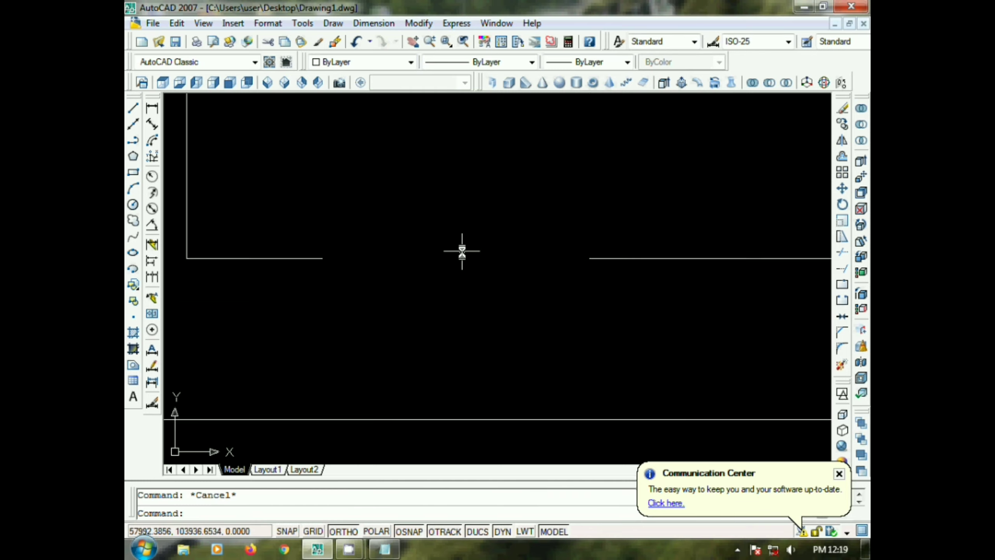
scroll(462, 251, up, 6)
scroll(462, 251, down, 8)
scroll(462, 251, up, 5)
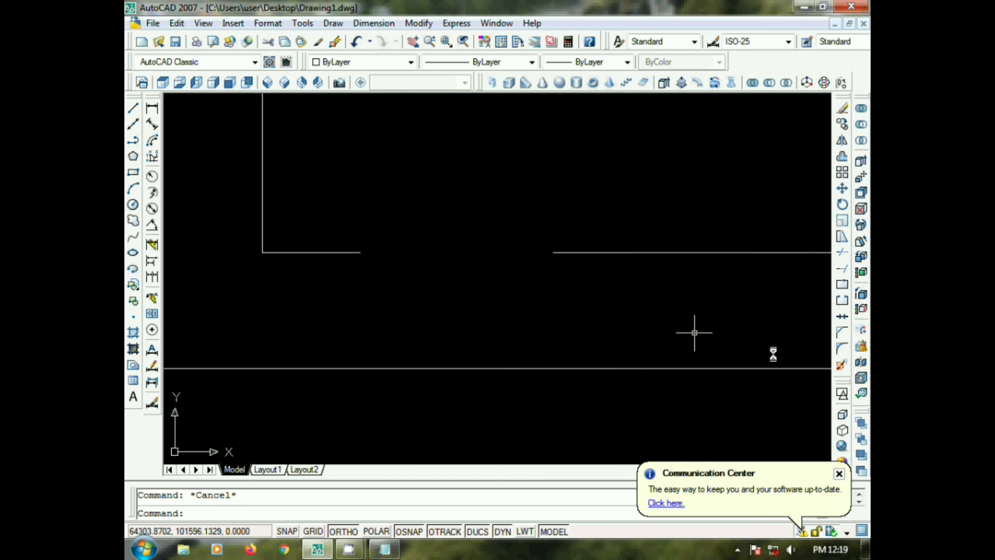
Join the two pieces of the inner rectangle's bottom line and check the result as a single line.
click(843, 320)
text(j)
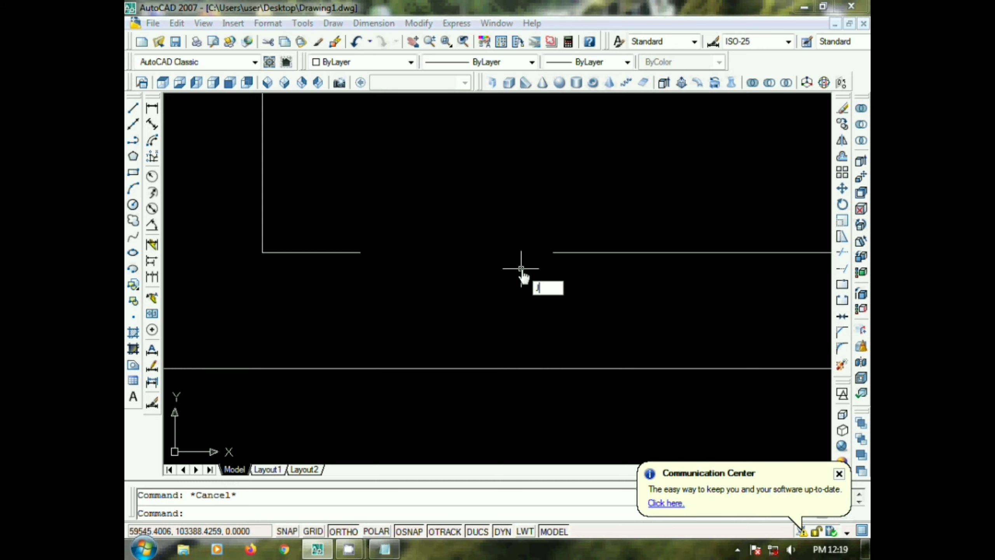
key(Return)
click(560, 253)
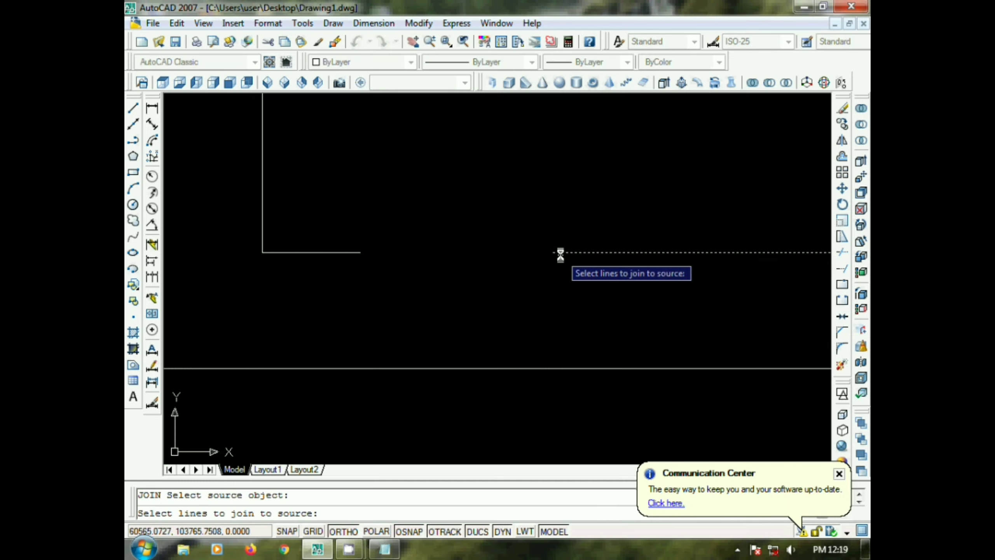
click(355, 252)
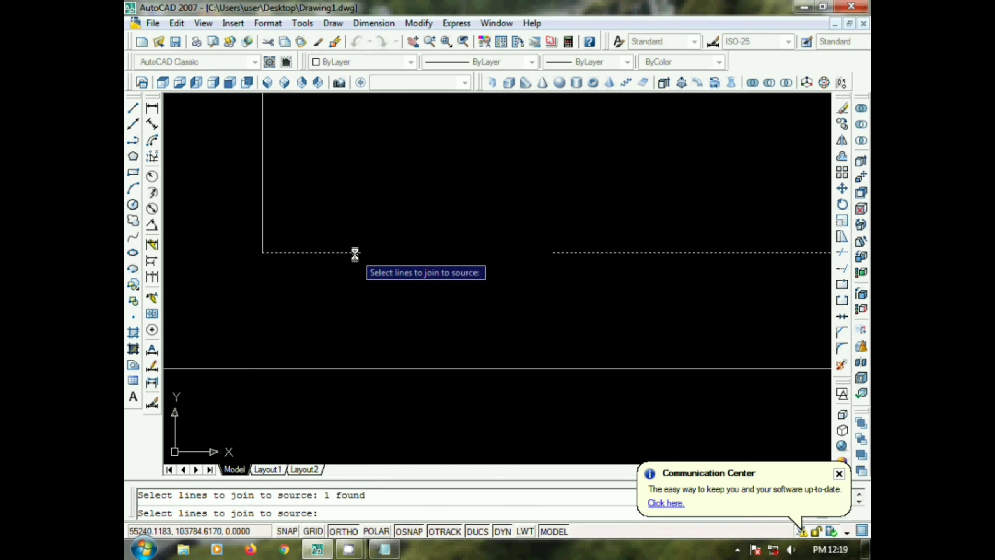
key(Return)
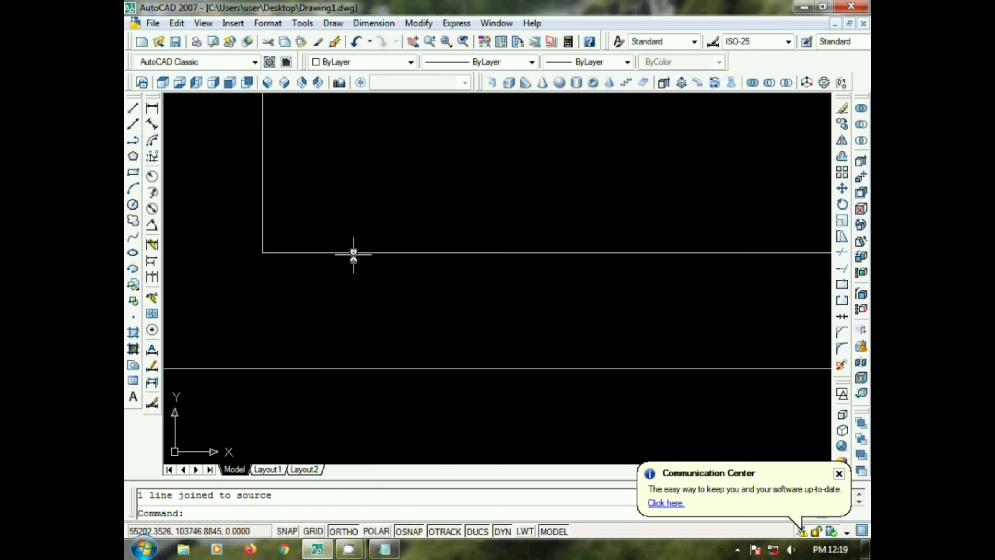
click(474, 253)
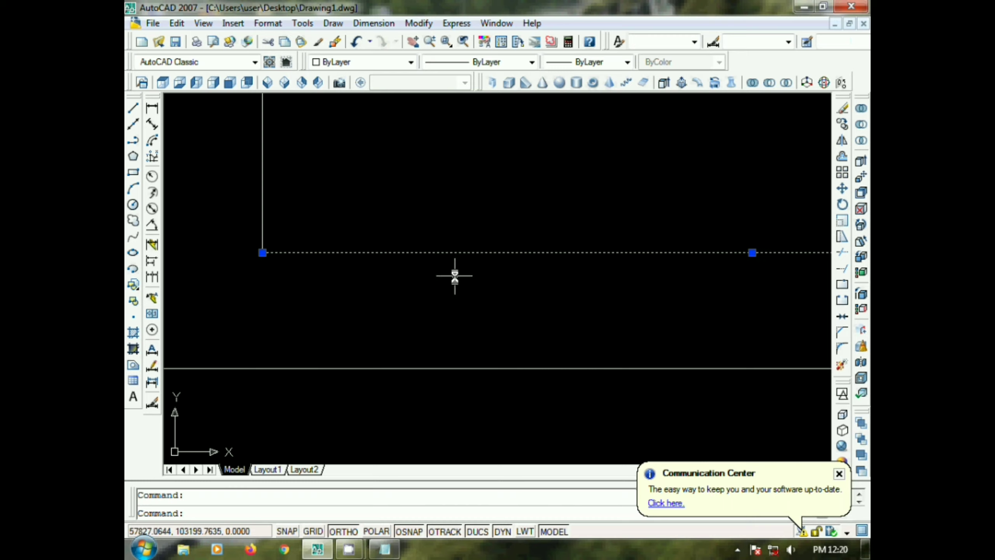
key(Escape)
Review the closed inner and outer rectangles alongside the chamfer and fillet examples.
scroll(455, 276, down, 3)
scroll(507, 249, down, 2)
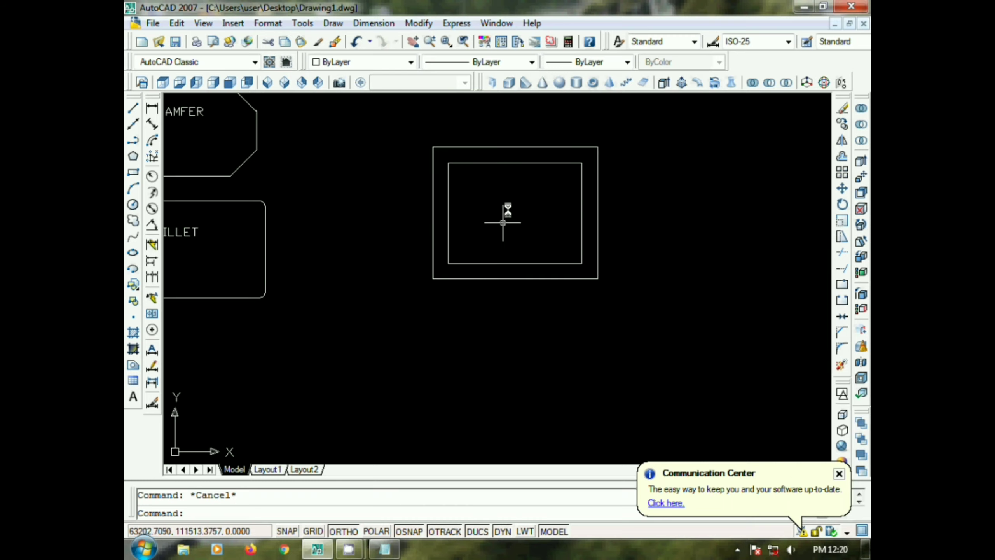
scroll(503, 222, up, 3)
scroll(482, 275, down, 8)
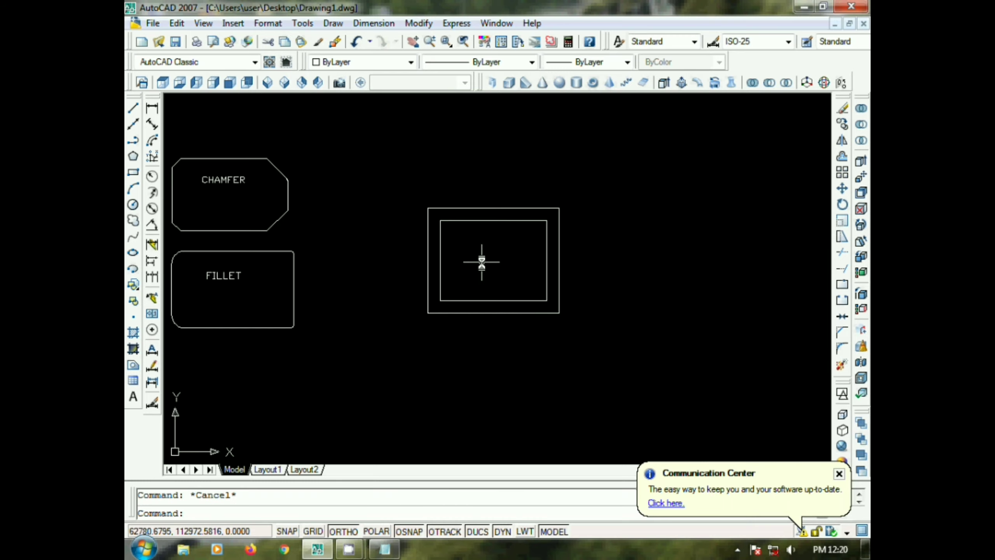
scroll(484, 260, up, 6)
scroll(482, 262, down, 6)
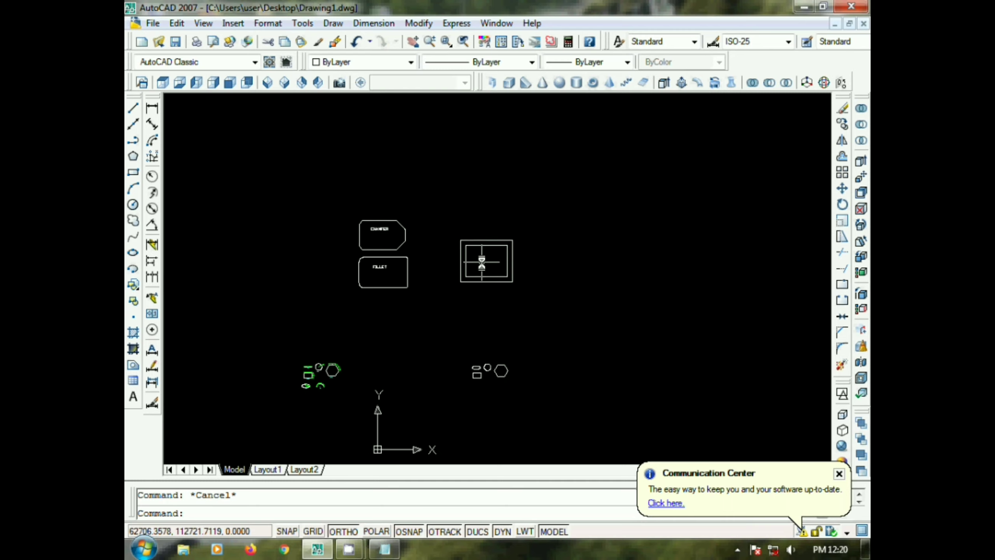
scroll(481, 261, up, 4)
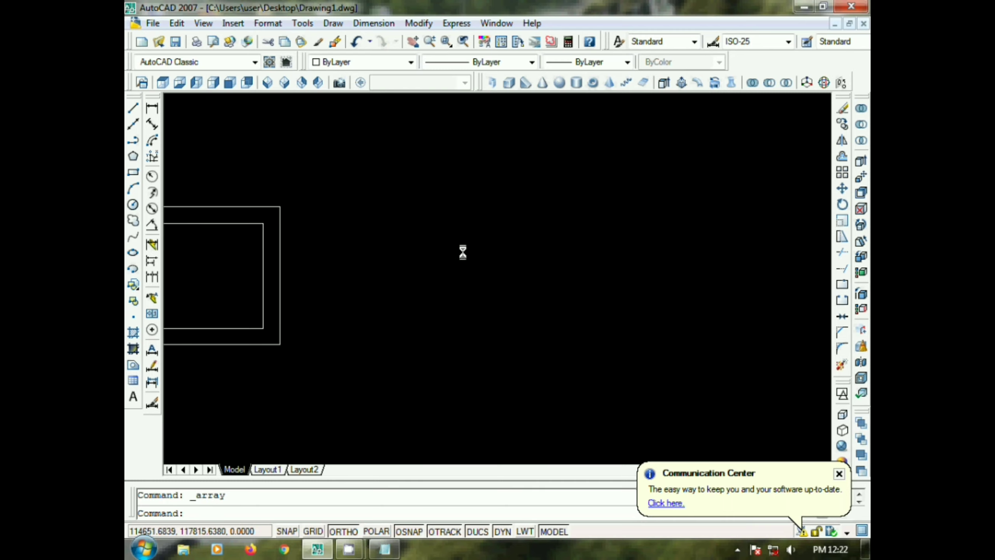
Switch to Notepad to read the note on the two array types, highlight RECTANGULAR ARRAY, and return to AutoCAD.
scroll(463, 252, up, 2)
middle_drag(461, 255, 433, 252)
click(390, 550)
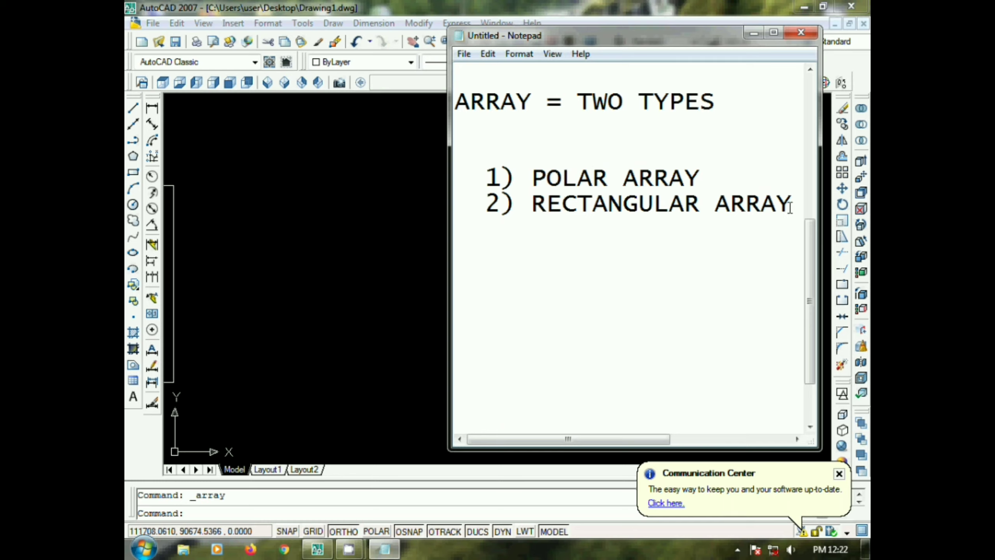
drag(790, 202, 528, 203)
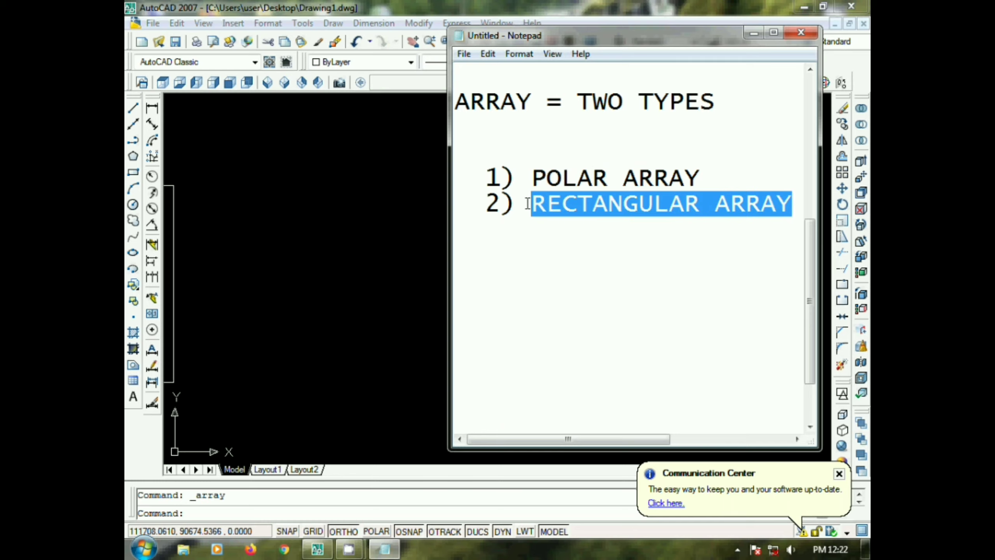
click(667, 225)
click(753, 33)
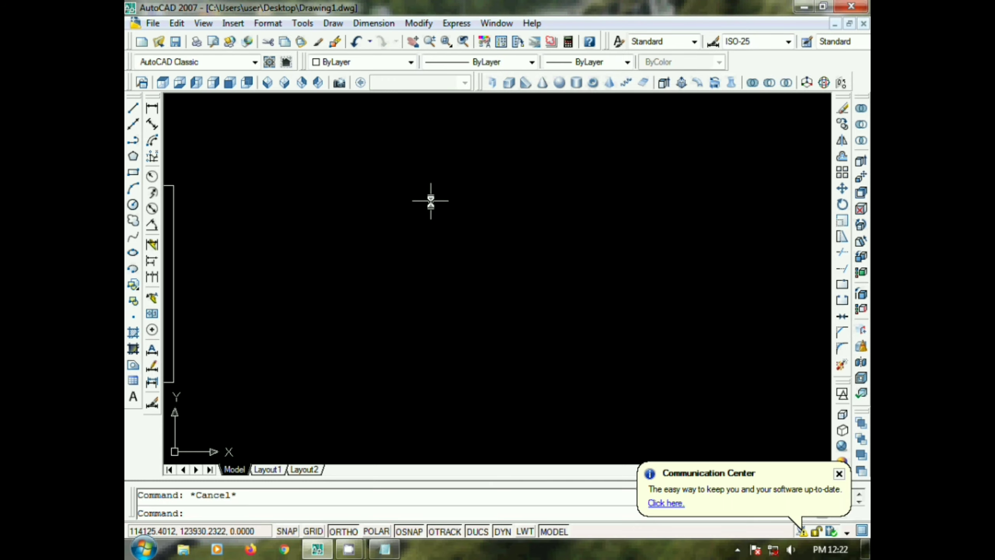
Draw a large rectangle in the empty area to the right of the nested rectangles.
text(REC)
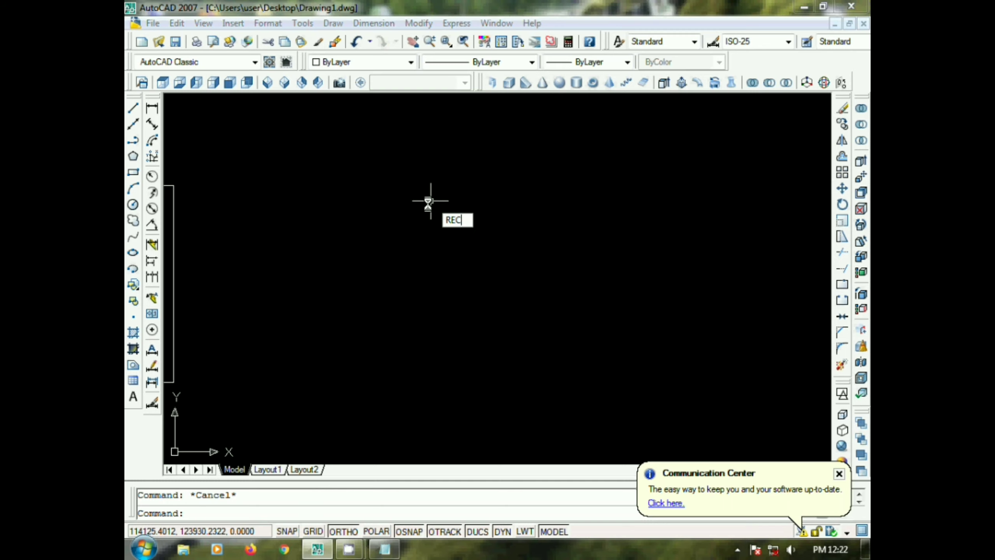
key(Return)
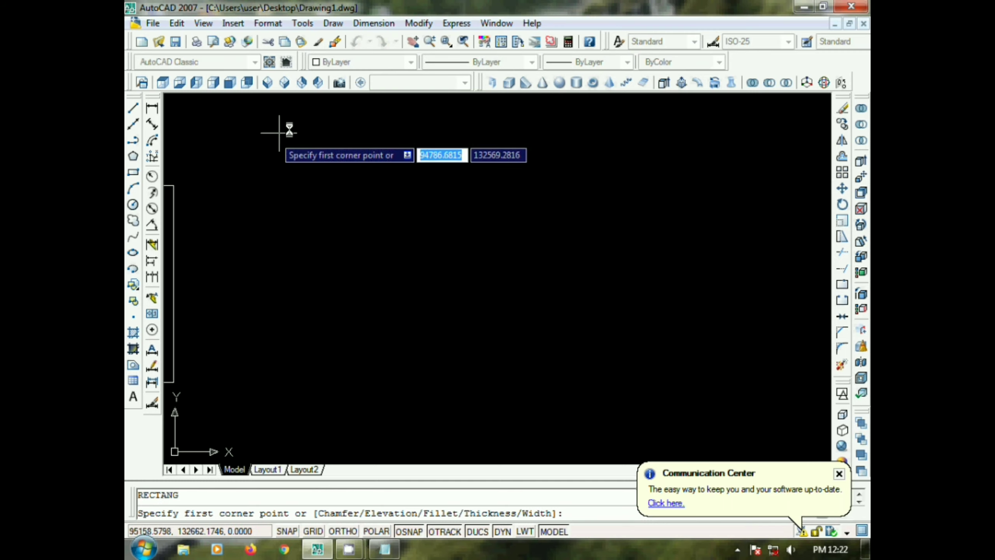
click(322, 177)
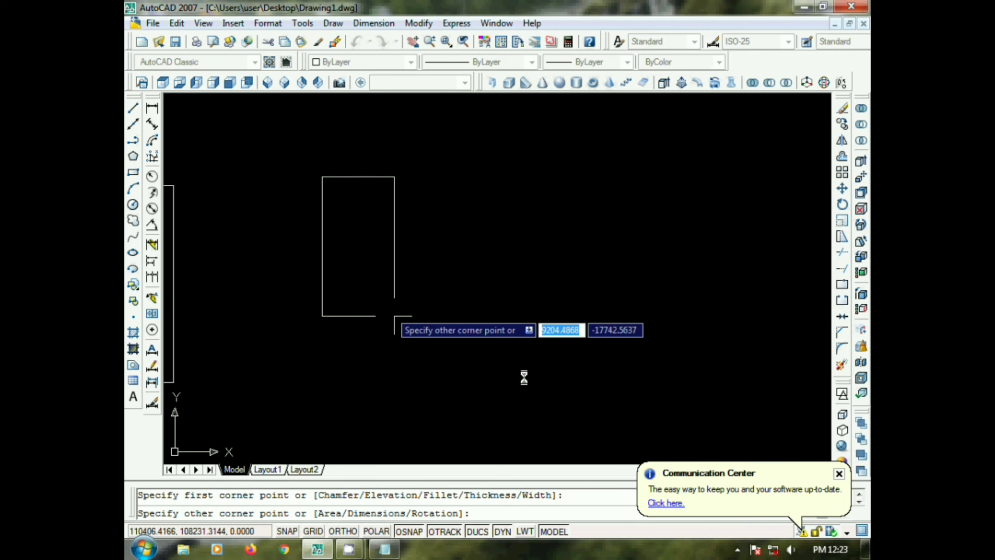
click(672, 374)
key(Escape)
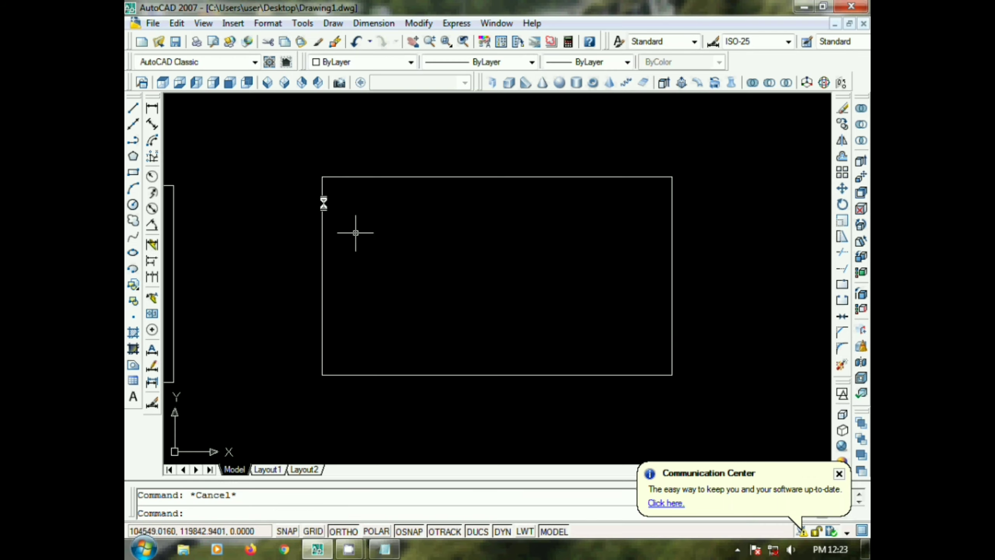
Explode the new rectangle into separate lines.
click(367, 177)
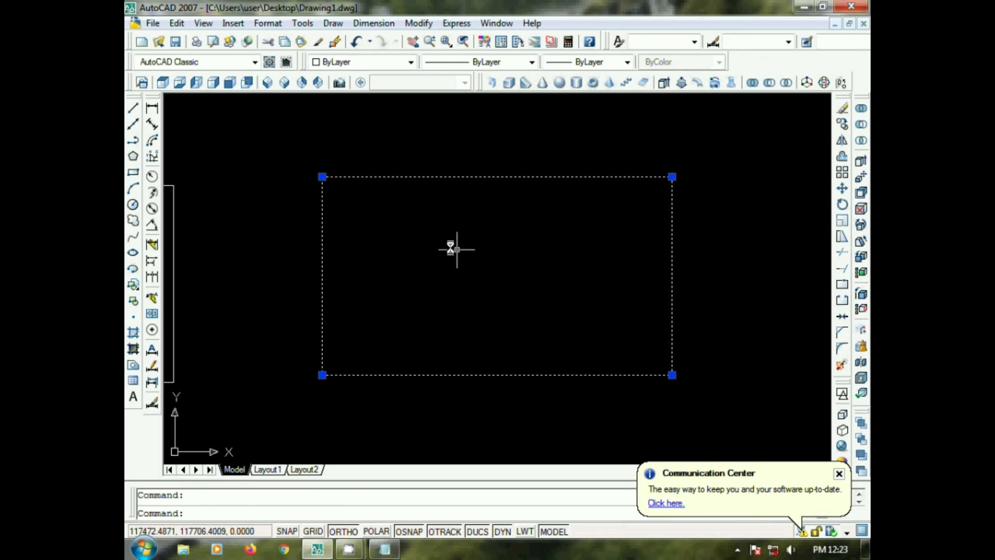
key(Escape)
click(439, 177)
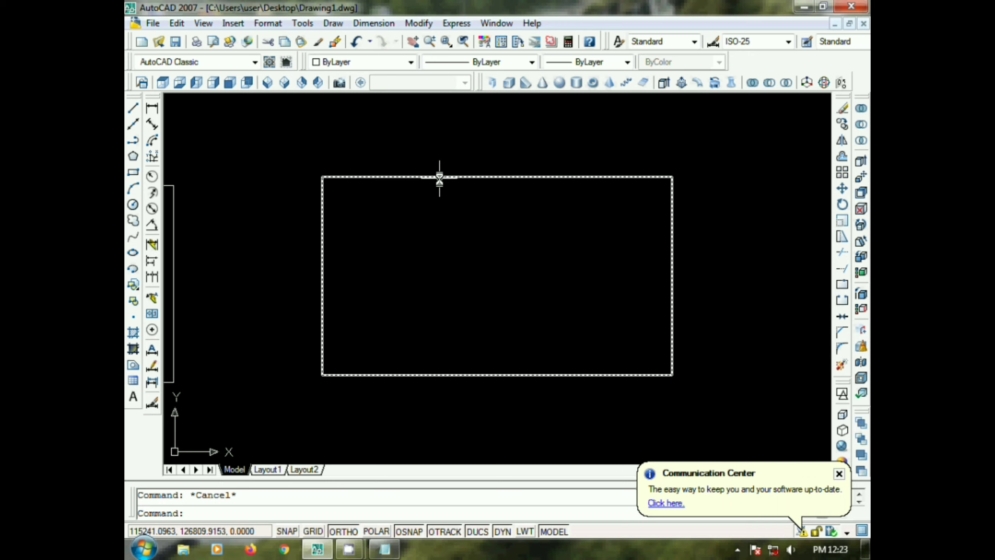
click(841, 369)
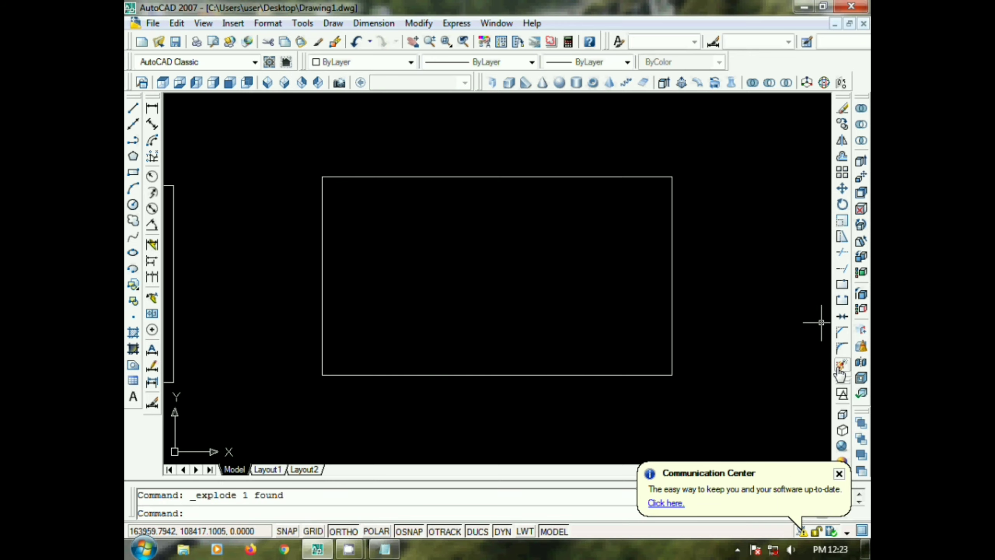
Draw two full-height vertical lines about 2914 units apart inside the exploded rectangle, near its left edge.
click(612, 177)
key(Escape)
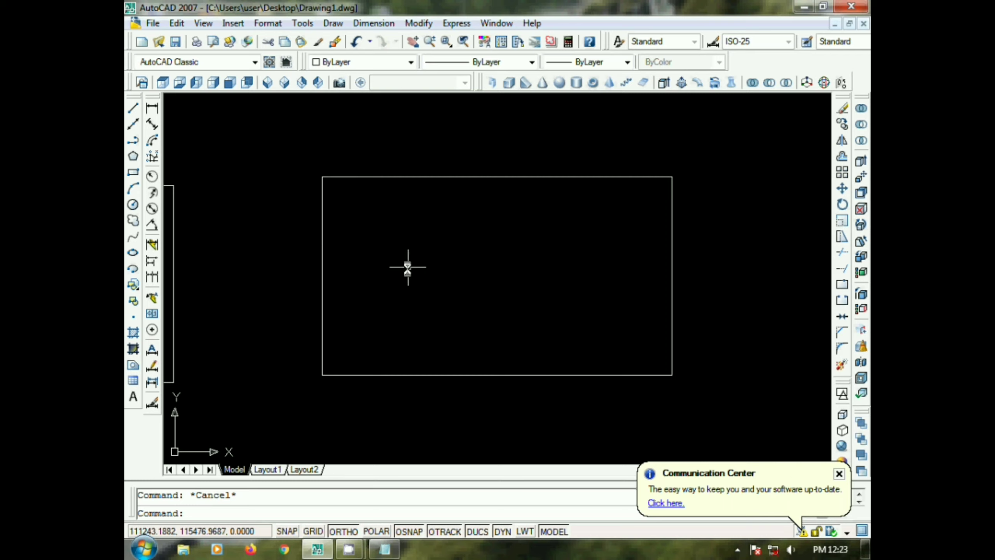
middle_drag(397, 382, 386, 355)
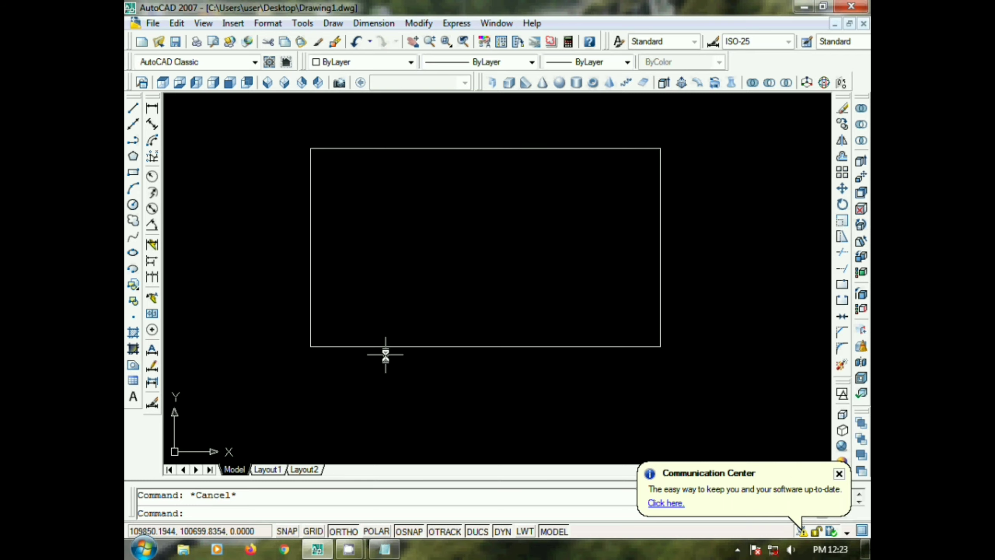
text(L)
key(Return)
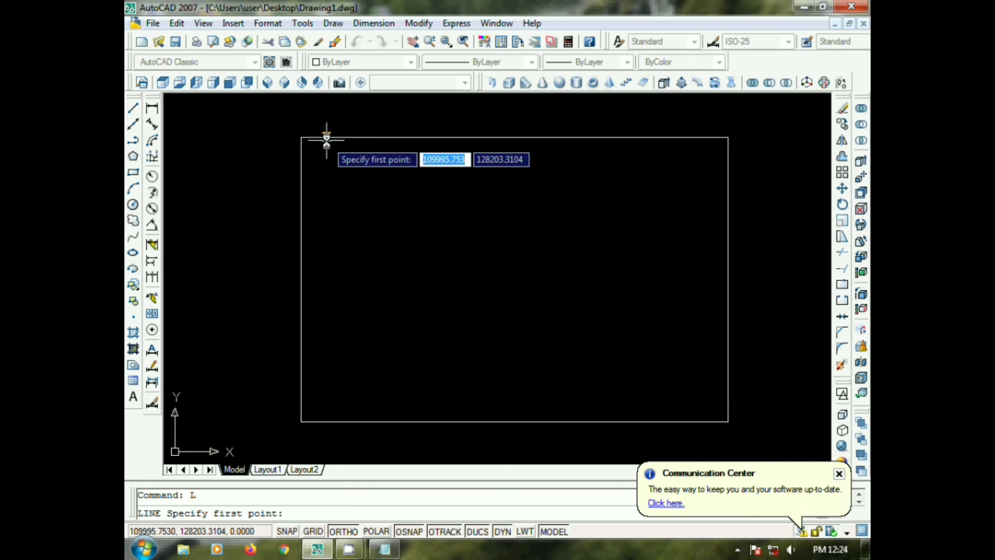
click(327, 139)
click(329, 422)
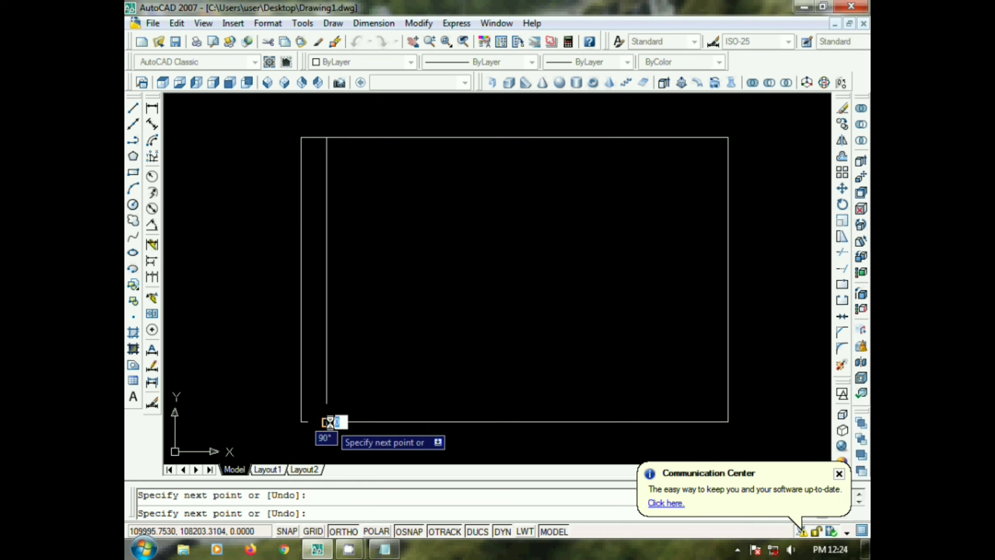
key(Return)
text(l)
key(Return)
click(368, 137)
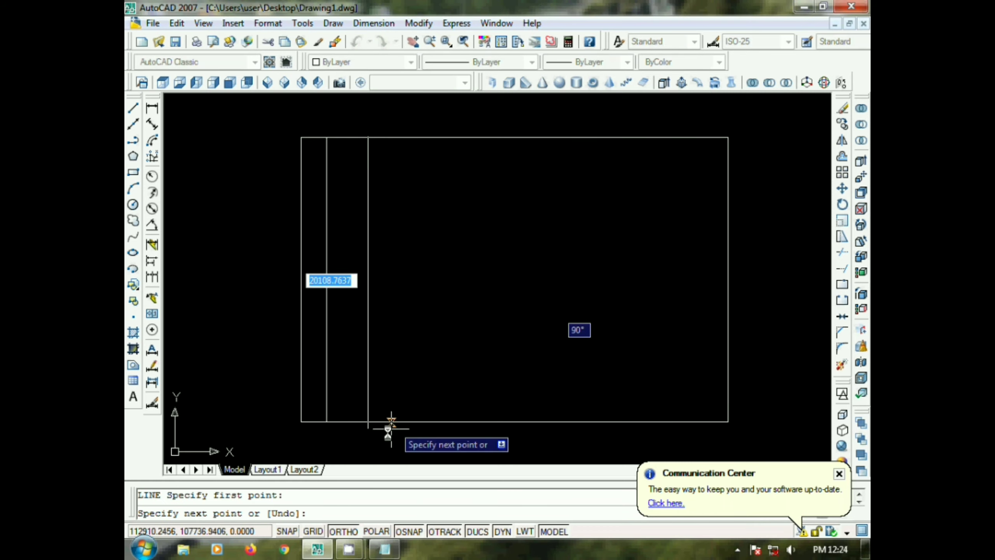
click(368, 422)
key(Return)
Try to place a linear dimension between the two inner vertical lines.
scroll(326, 254, up, 2)
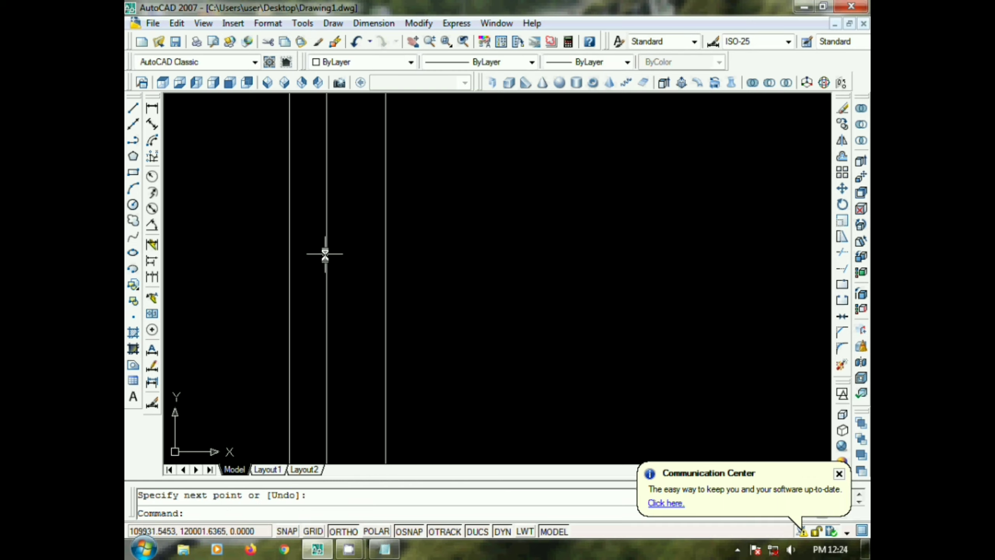
scroll(325, 253, up, 3)
scroll(325, 254, down, 2)
click(152, 108)
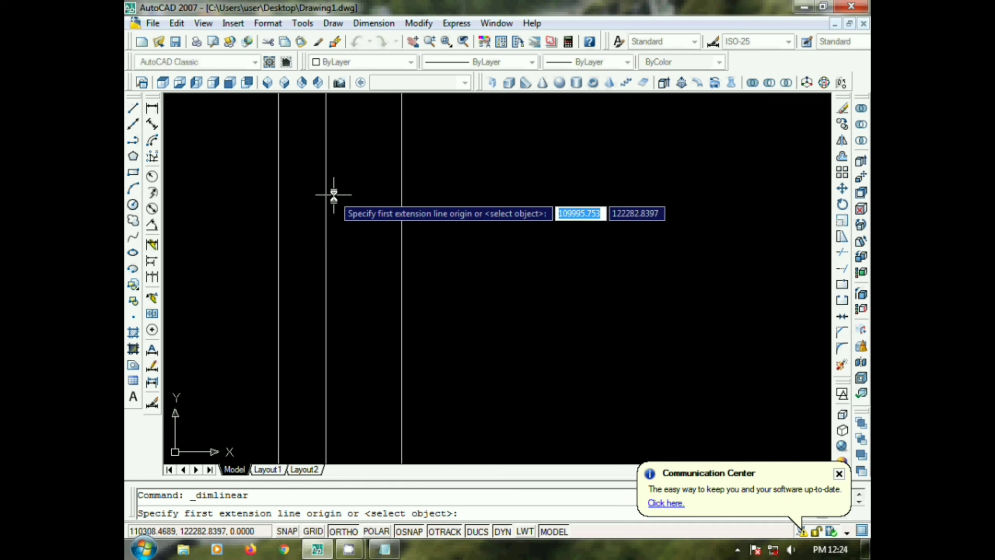
click(327, 199)
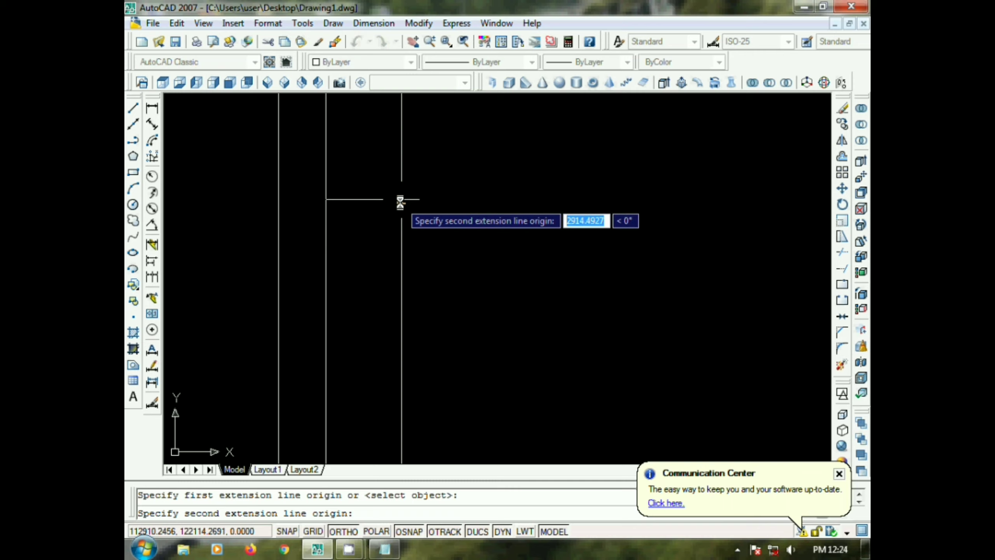
click(402, 202)
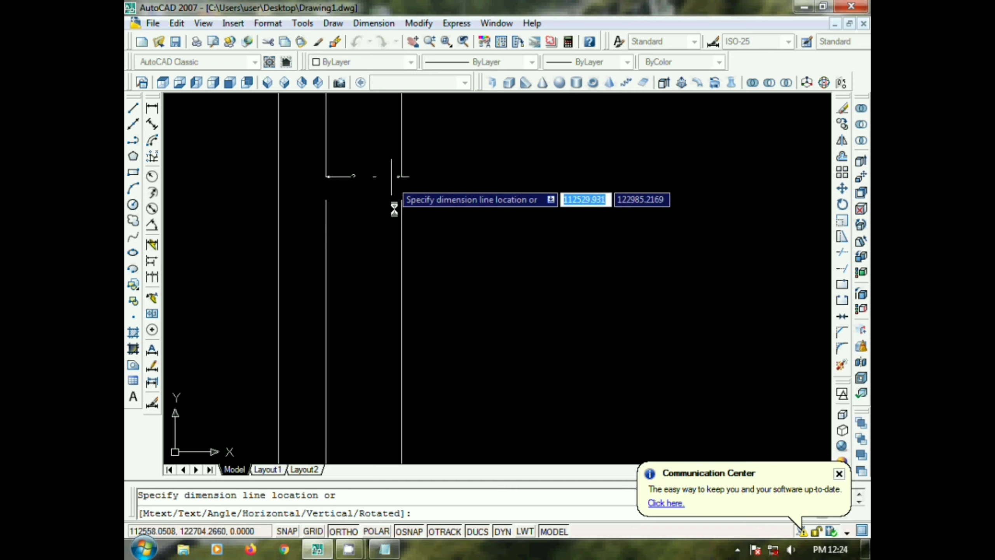
key(Escape)
Erase the two inner vertical lines from the rectangle.
scroll(476, 235, down, 3)
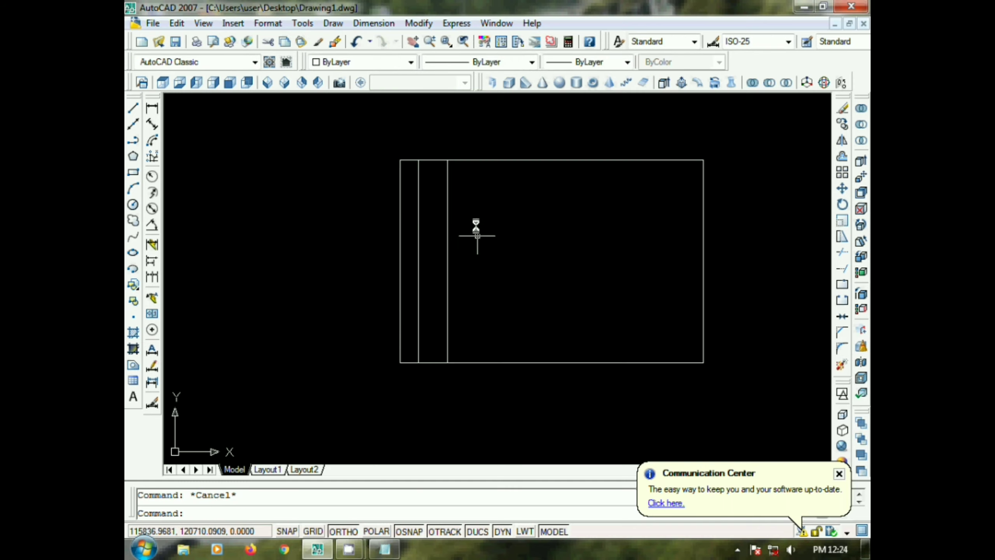
scroll(475, 227, up, 2)
click(467, 210)
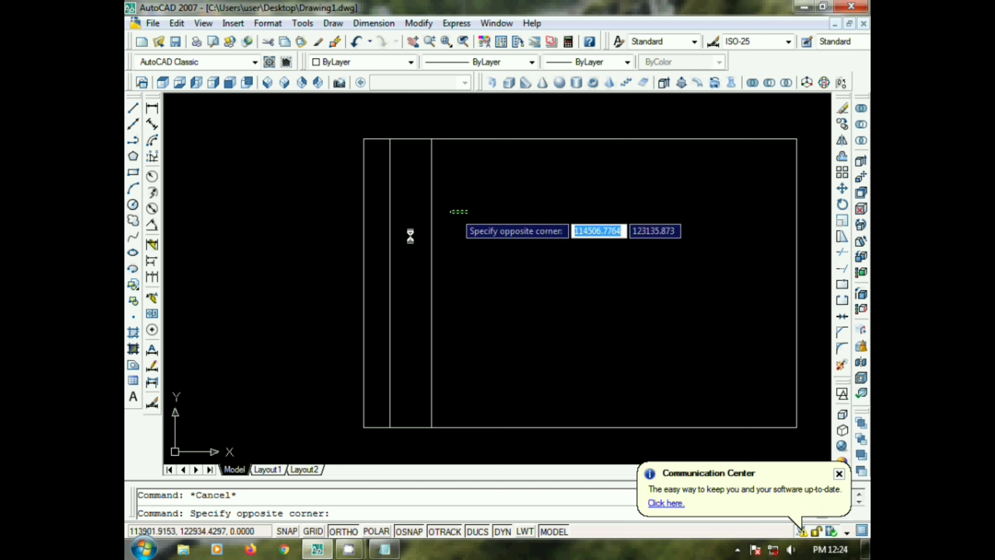
click(385, 269)
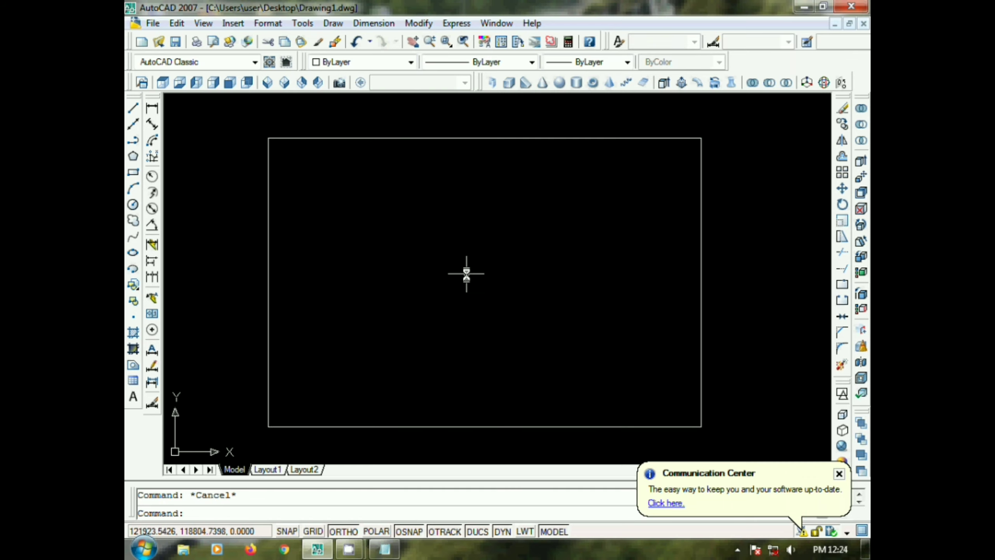
text(AR)
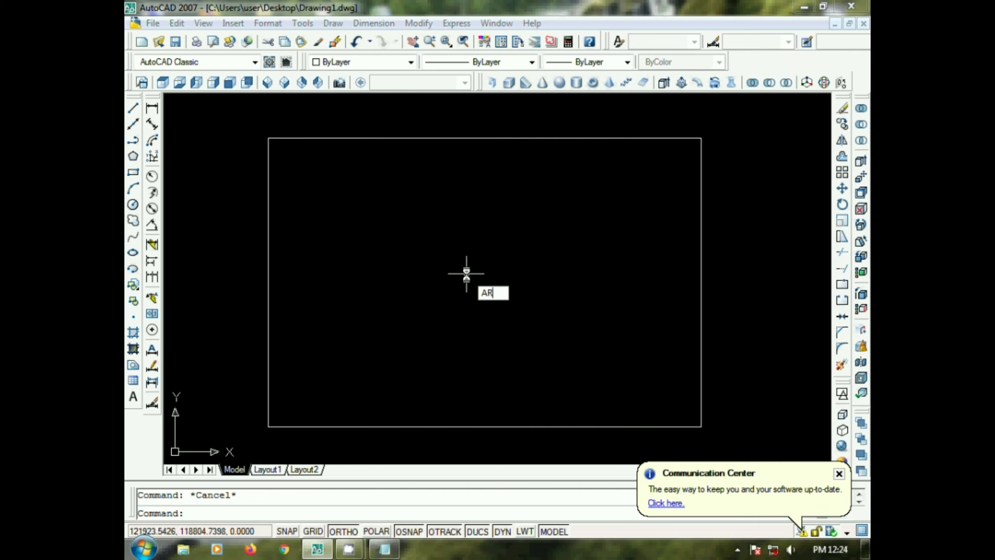
key(Return)
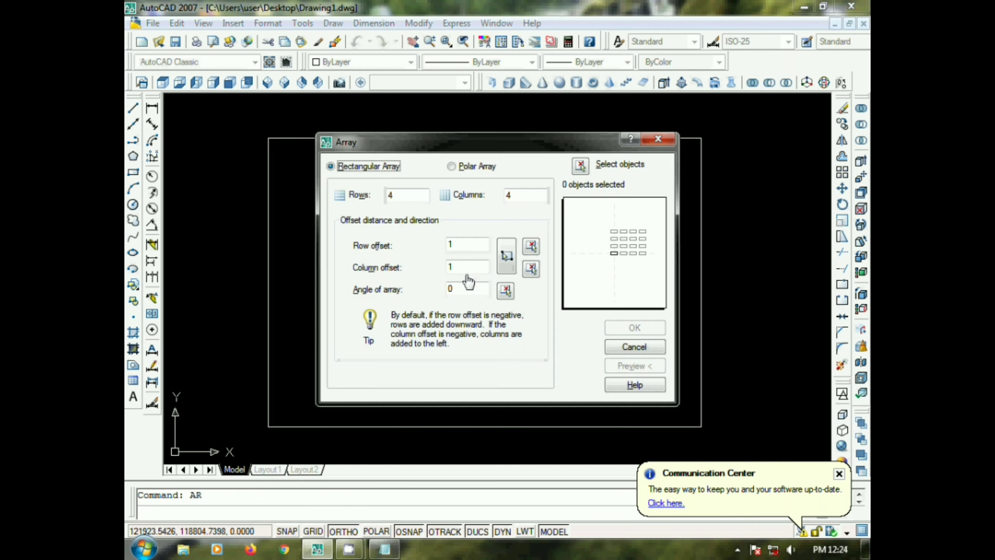
click(658, 140)
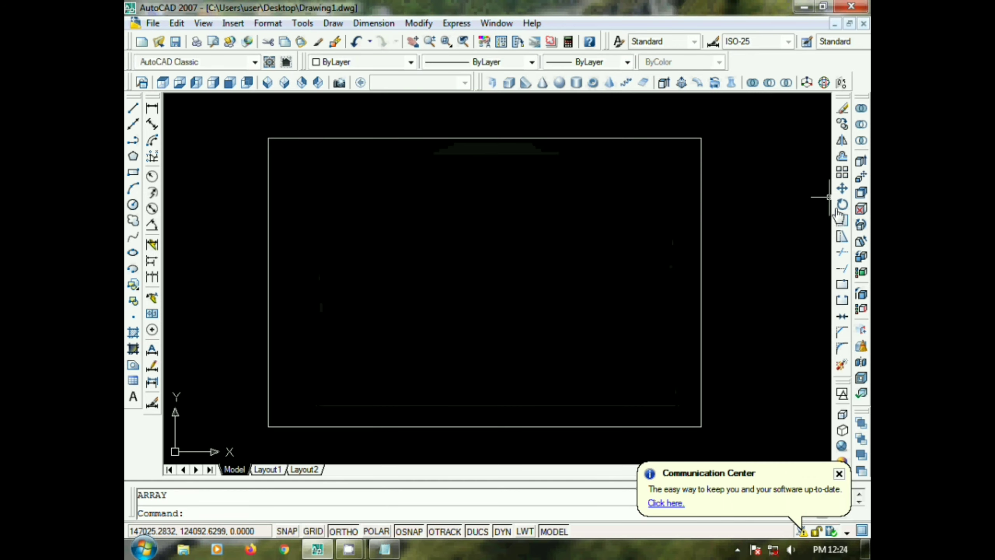
Create a rectangular array of the rectangle's left edge with 1 row, 30 columns and a column offset of 1000.
click(842, 175)
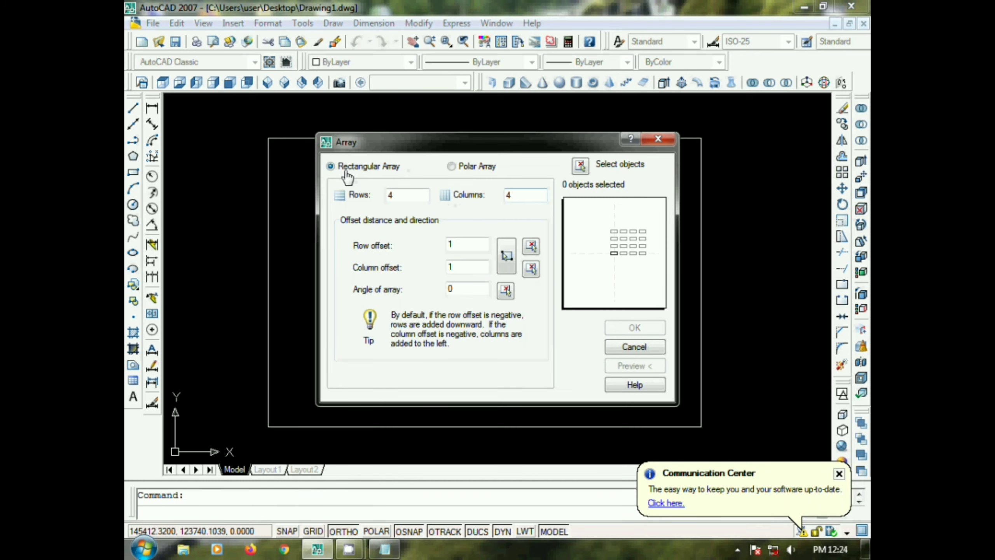
drag(490, 145, 522, 113)
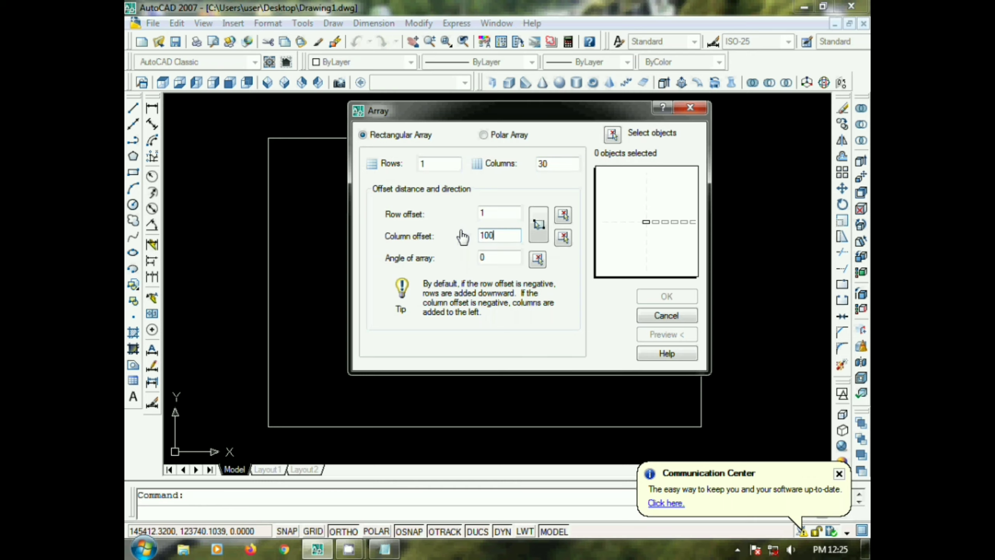
click(613, 137)
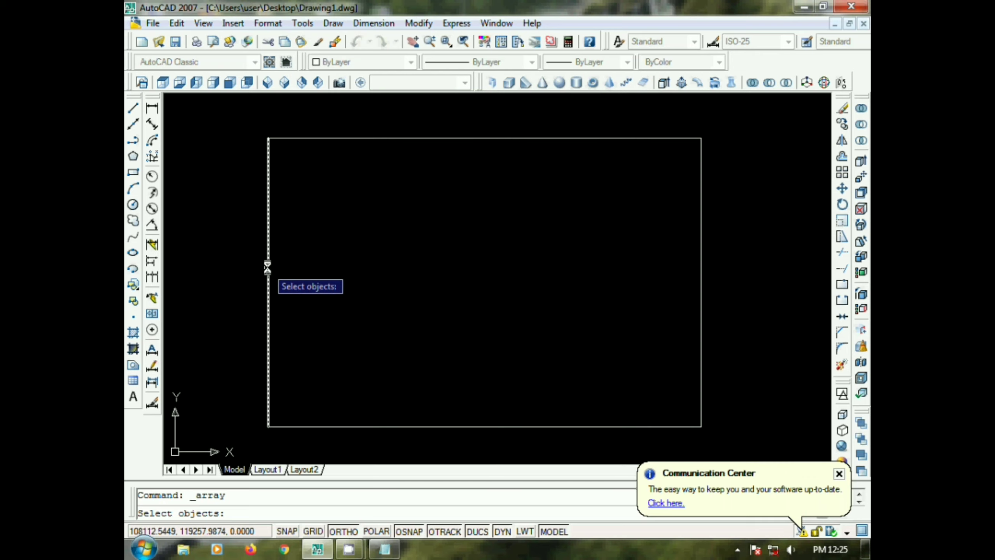
click(267, 268)
key(Return)
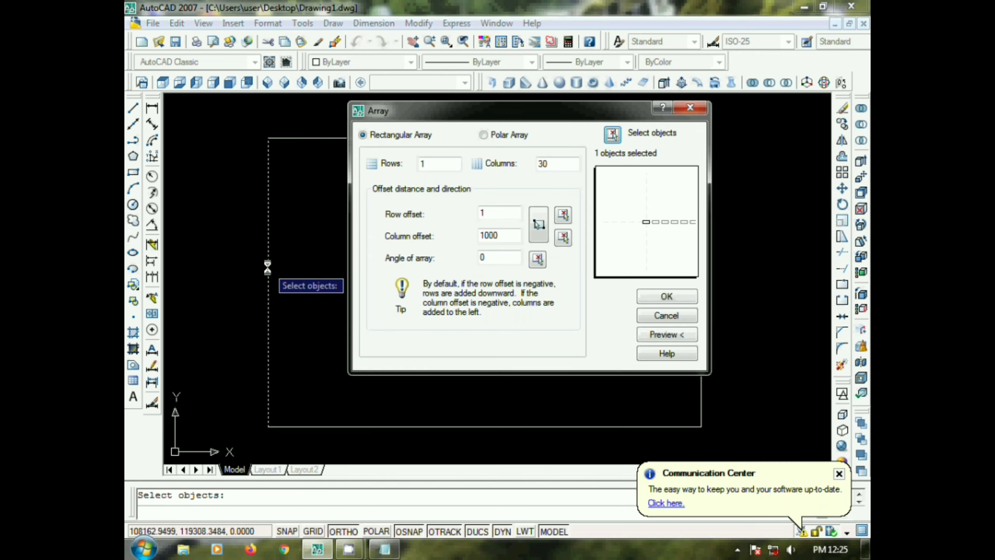
click(670, 295)
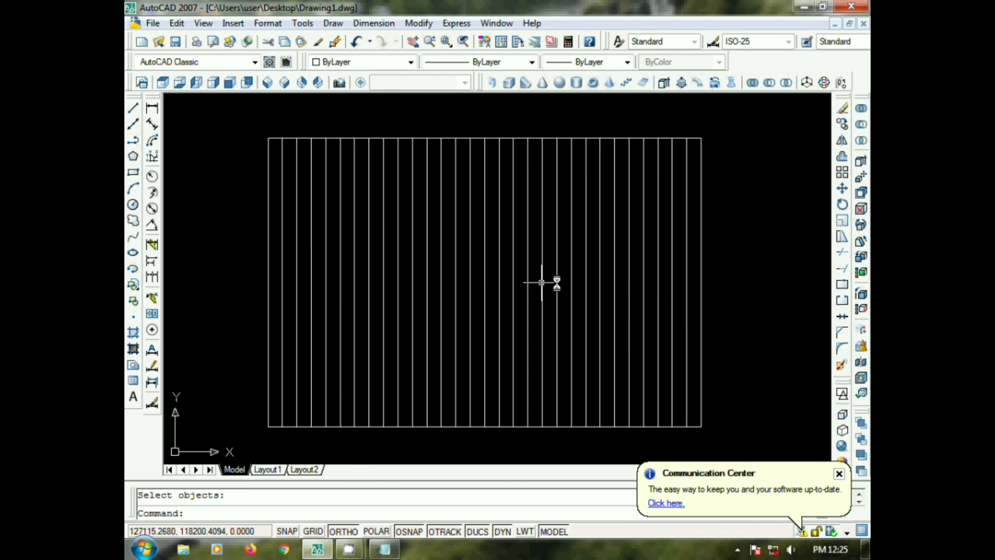
Add a linear dimension above the top edge between the first and second arrayed lines.
click(276, 266)
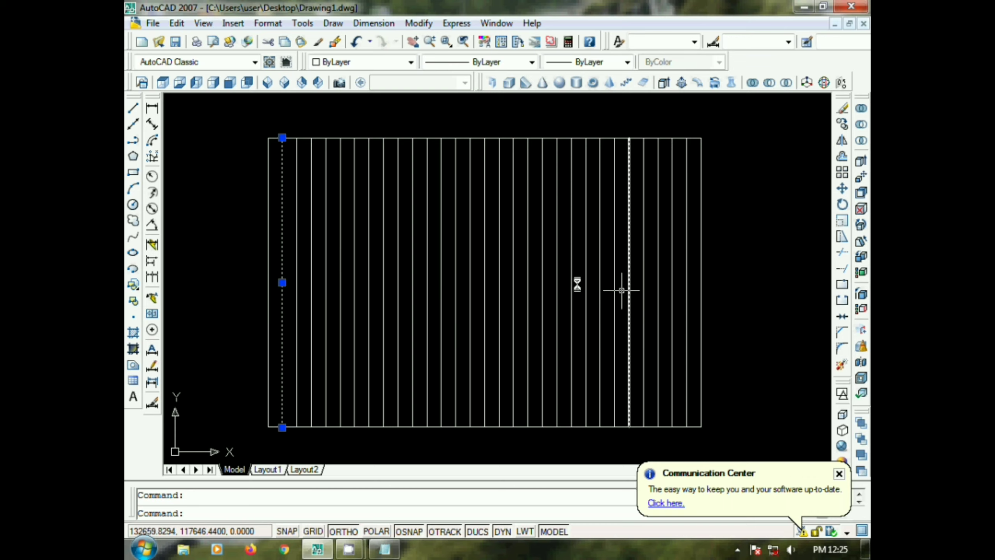
key(Escape)
scroll(282, 111, up, 3)
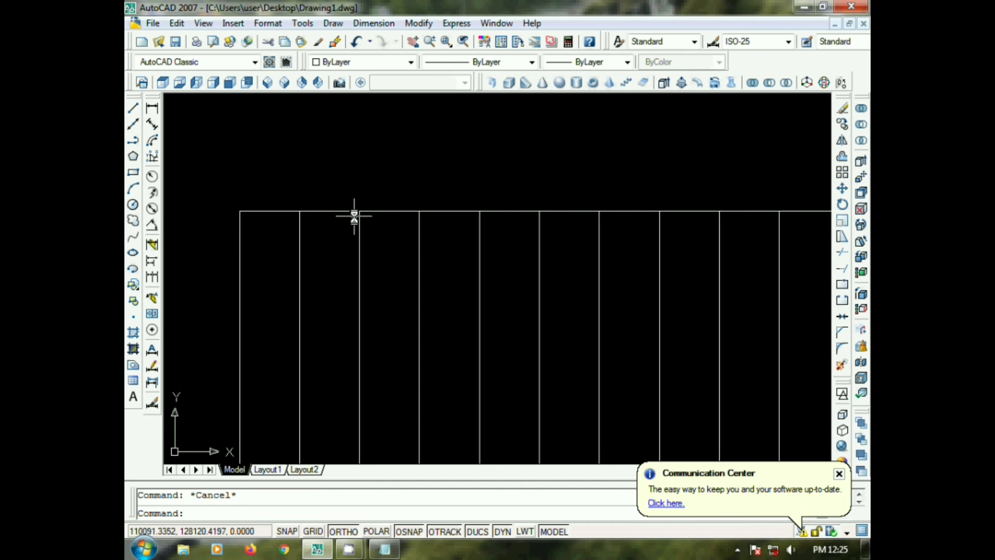
click(158, 111)
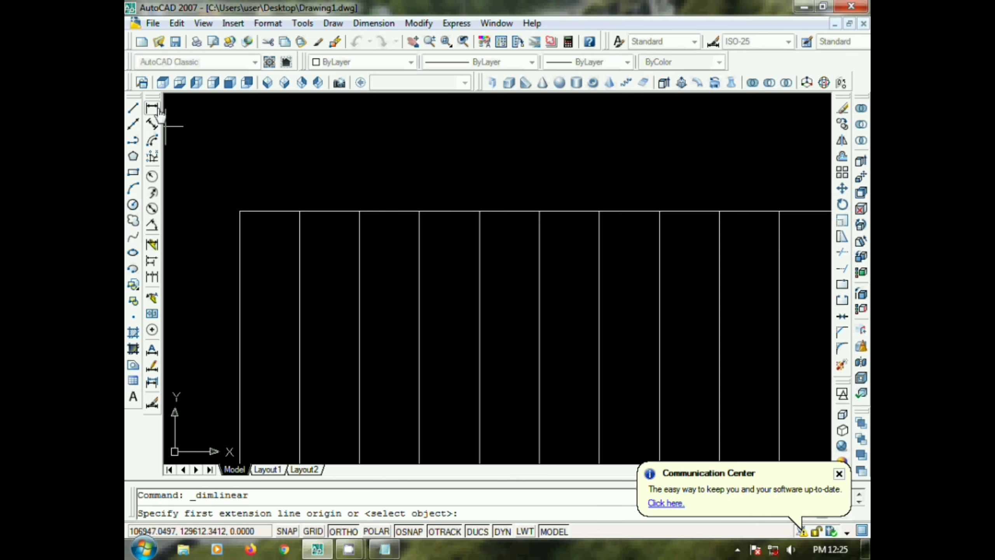
click(240, 211)
click(300, 211)
click(300, 184)
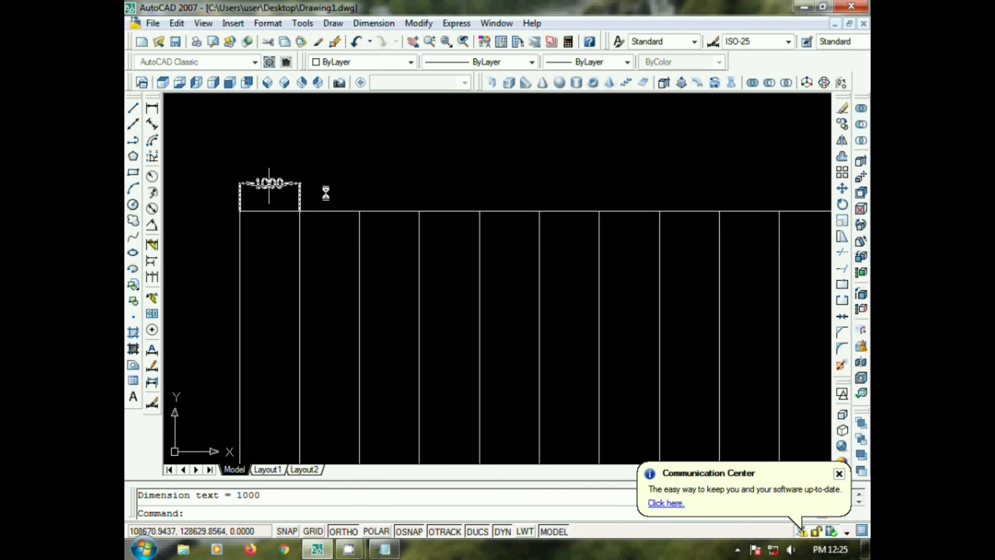
key(Return)
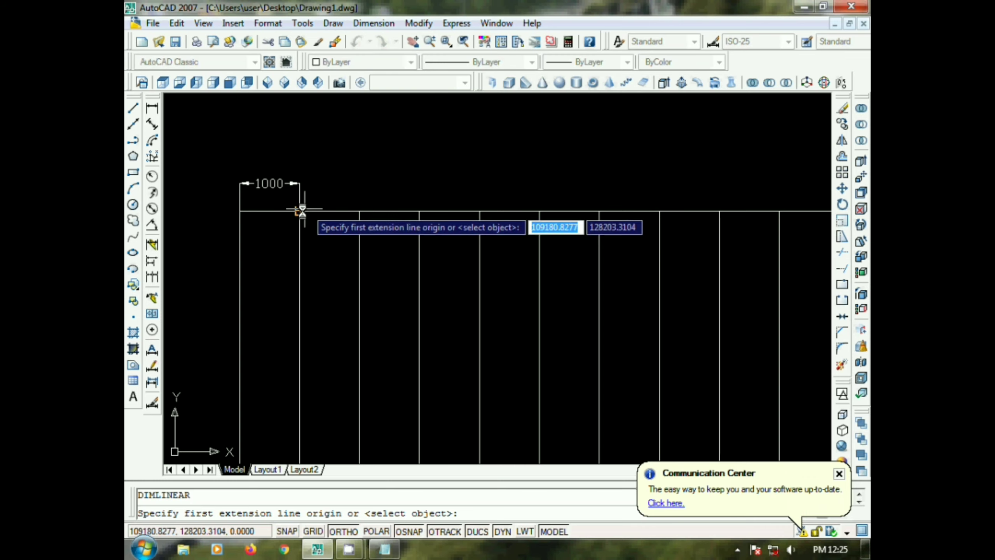
click(299, 211)
click(359, 212)
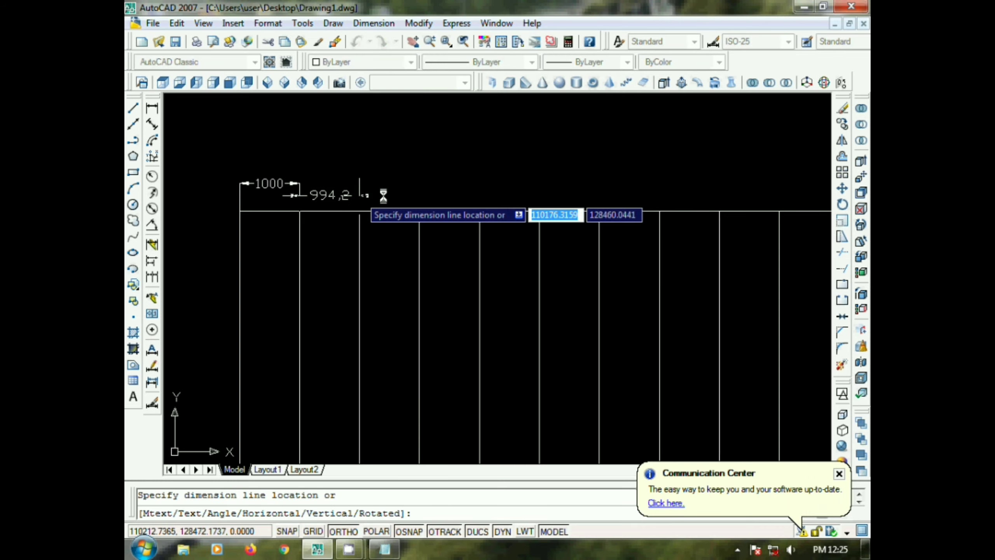
key(Escape)
Add a linear dimension above the top edge between the third and fourth arrayed lines.
key(Return)
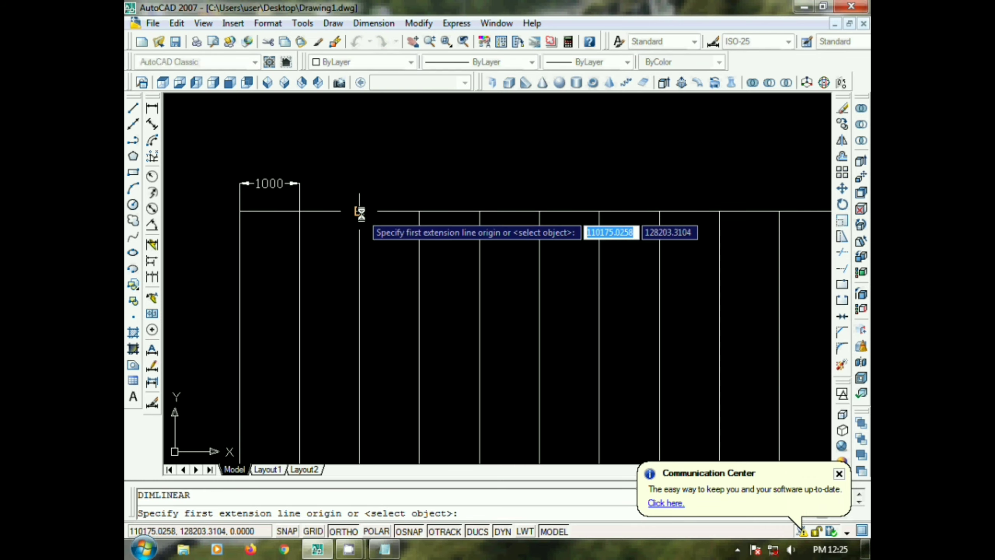
click(359, 211)
click(419, 211)
click(418, 194)
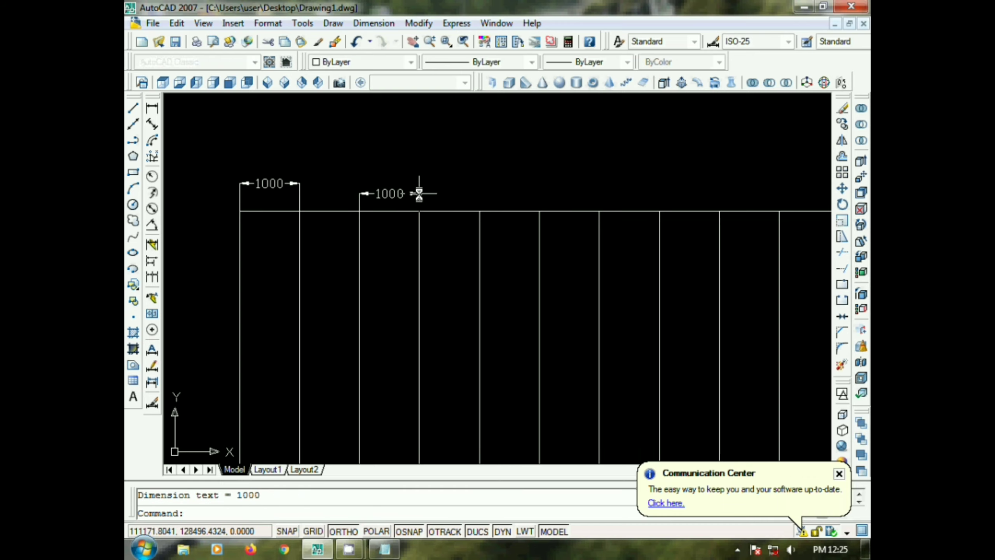
Add a linear dimension above the top edge between the second and third arrayed lines.
scroll(325, 214, up, 3)
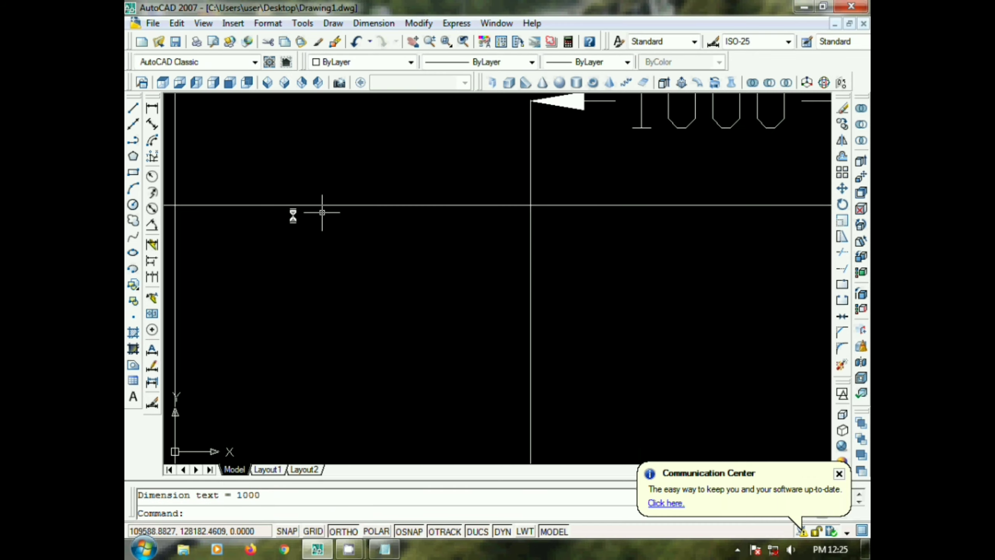
key(Return)
click(238, 204)
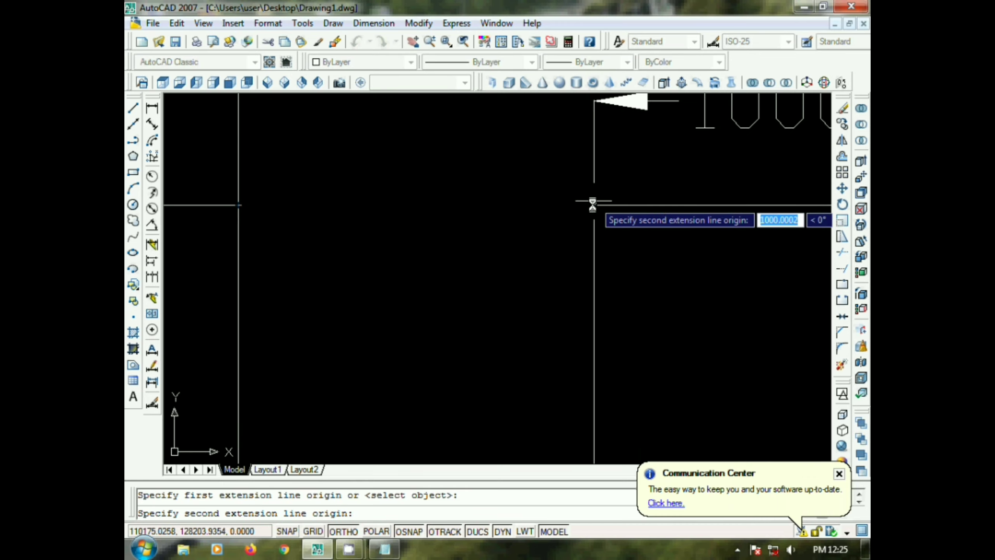
click(594, 205)
click(582, 162)
Examine the three spacing dimensions and the arrayed vertical lines across the whole rectangle.
scroll(579, 196, down, 3)
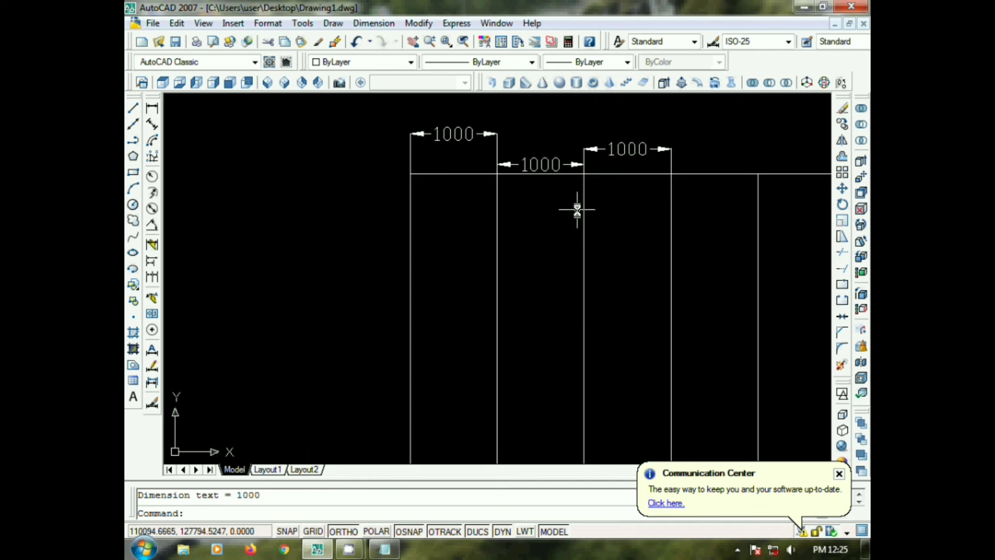
middle_drag(577, 209, 458, 225)
key(Escape)
click(570, 142)
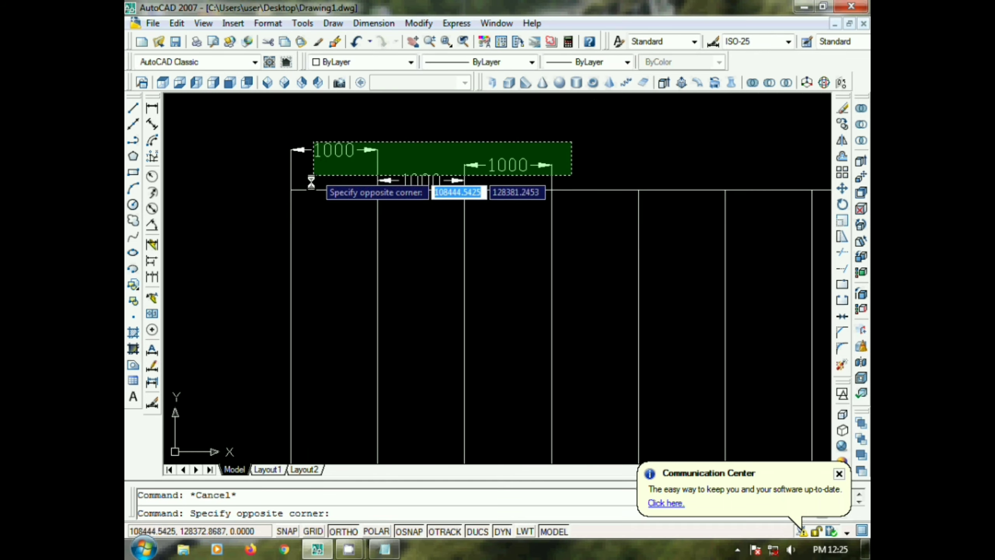
key(Escape)
scroll(458, 188, down, 5)
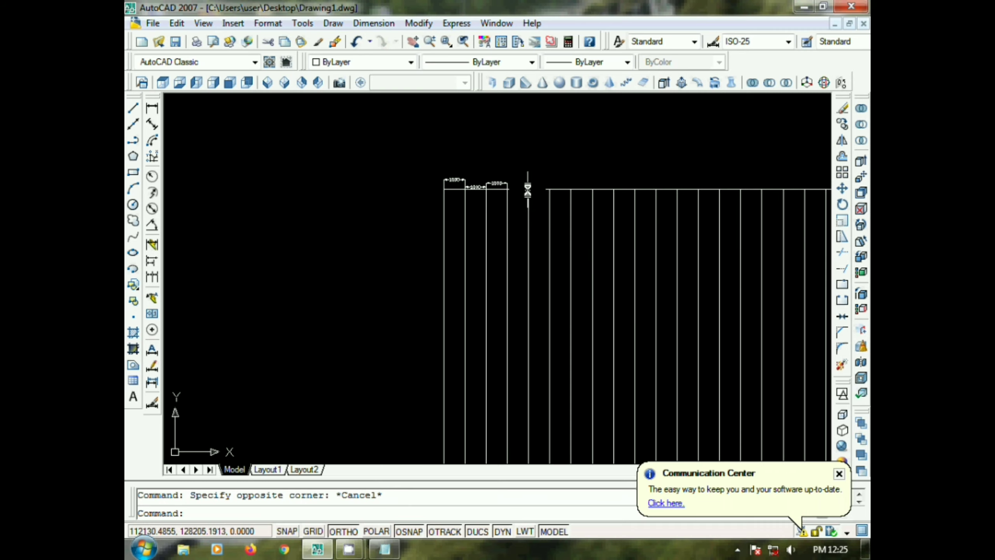
scroll(775, 234, down, 4)
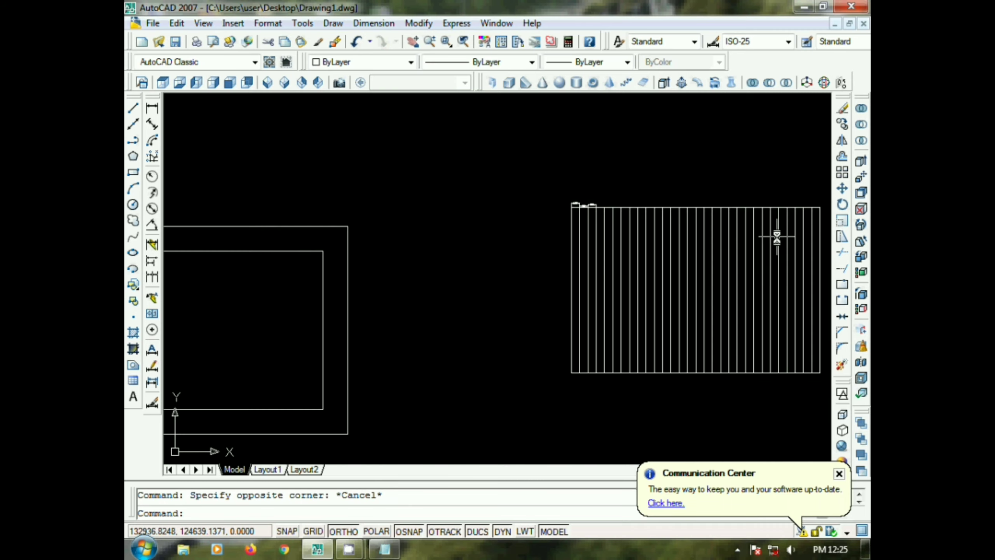
scroll(769, 236, up, 2)
middle_drag(769, 236, 595, 206)
scroll(587, 230, up, 2)
middle_drag(579, 249, 643, 212)
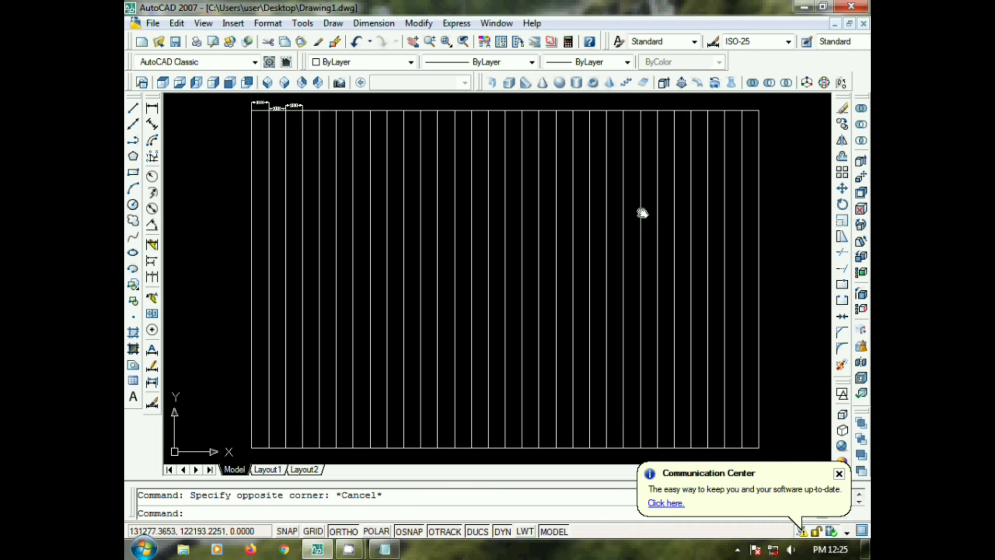
Array the rectangle's bottom edge rectangularly into 20 rows and 1 column with a row offset of 1000.
middle_drag(590, 328, 592, 285)
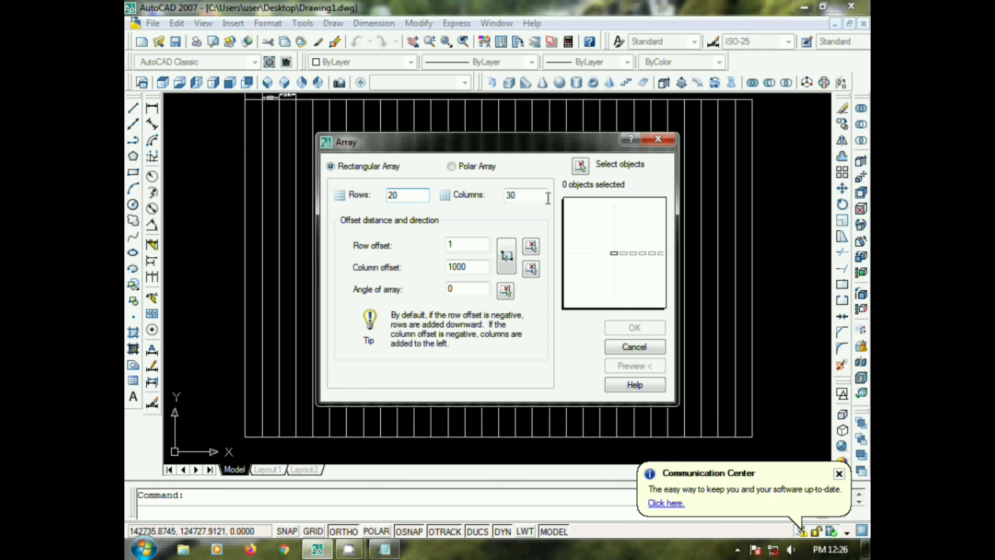
key(Tab)
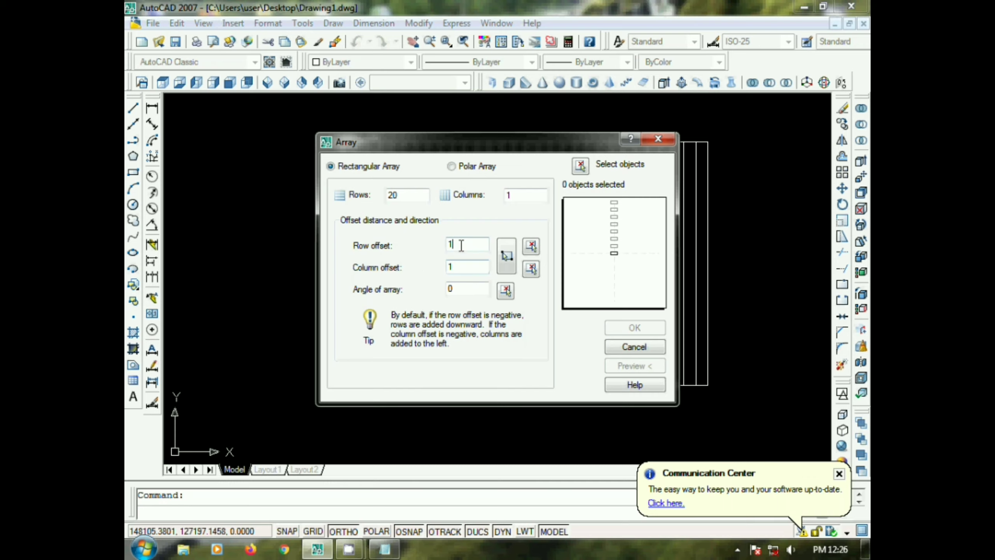
click(580, 166)
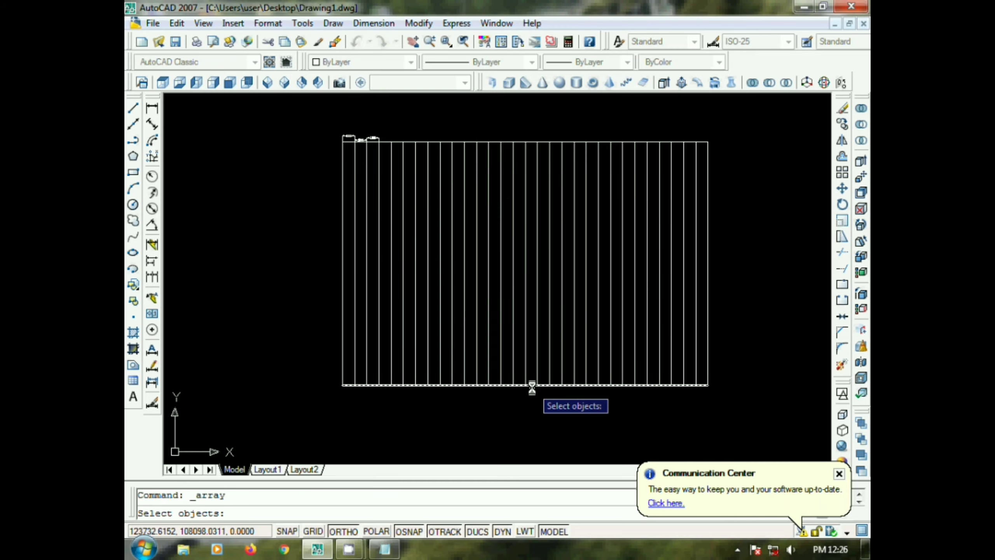
click(531, 386)
key(Return)
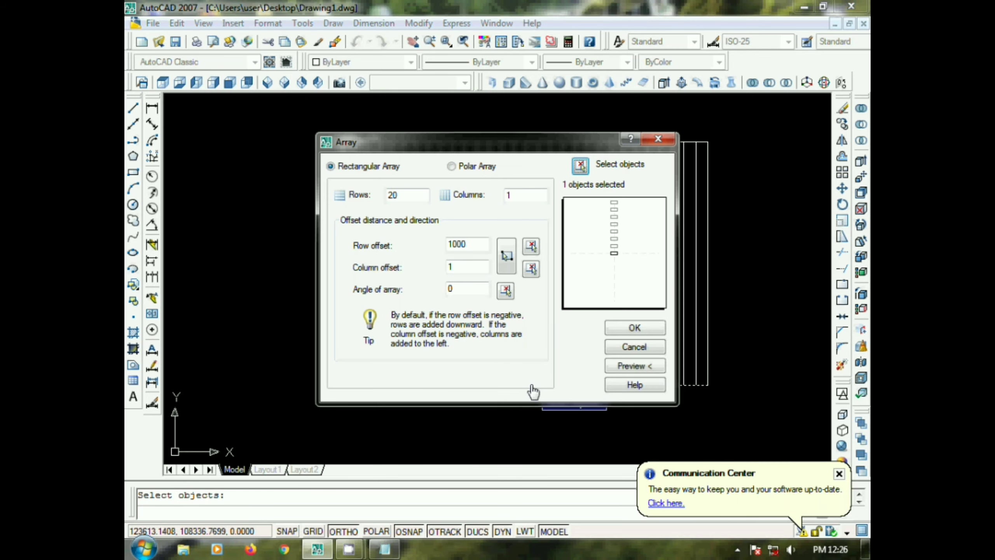
click(634, 329)
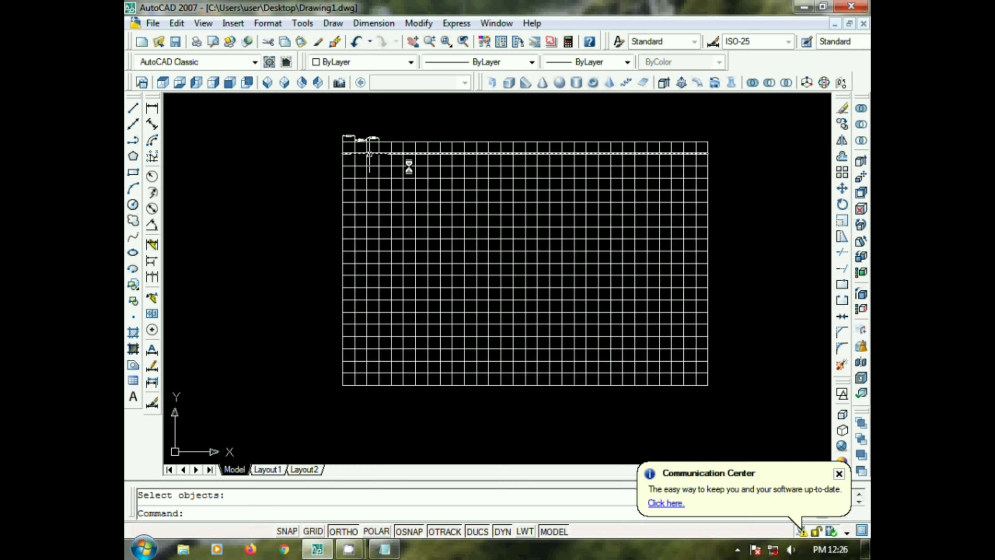
Add a vertical linear dimension beside the left edge between the top edge and the first horizontal line below it.
scroll(341, 124, up, 12)
middle_drag(445, 329, 447, 233)
click(152, 108)
click(346, 124)
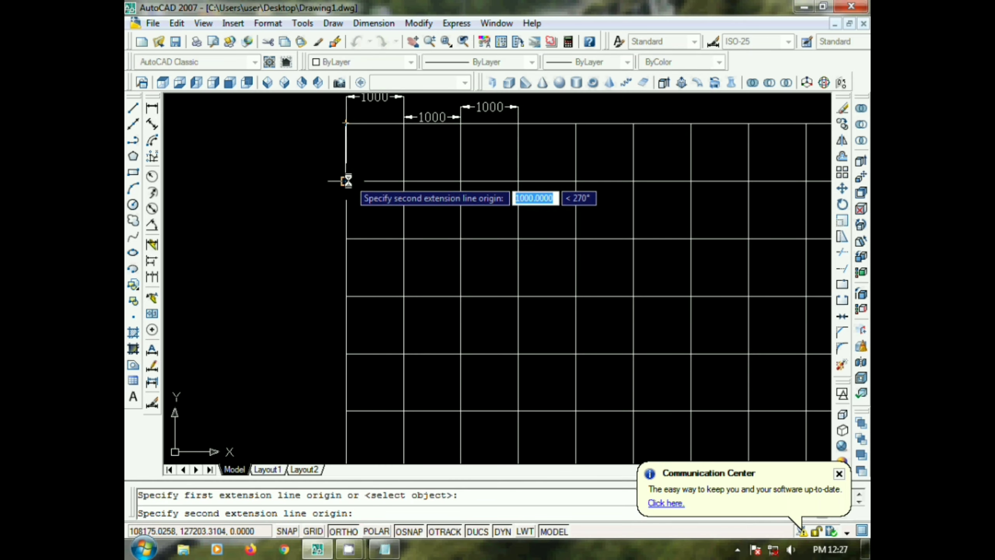
click(346, 181)
click(325, 182)
Dimension the spacing between the first and second horizontal lines below the top edge, beside the left edge.
key(Return)
click(346, 181)
click(347, 238)
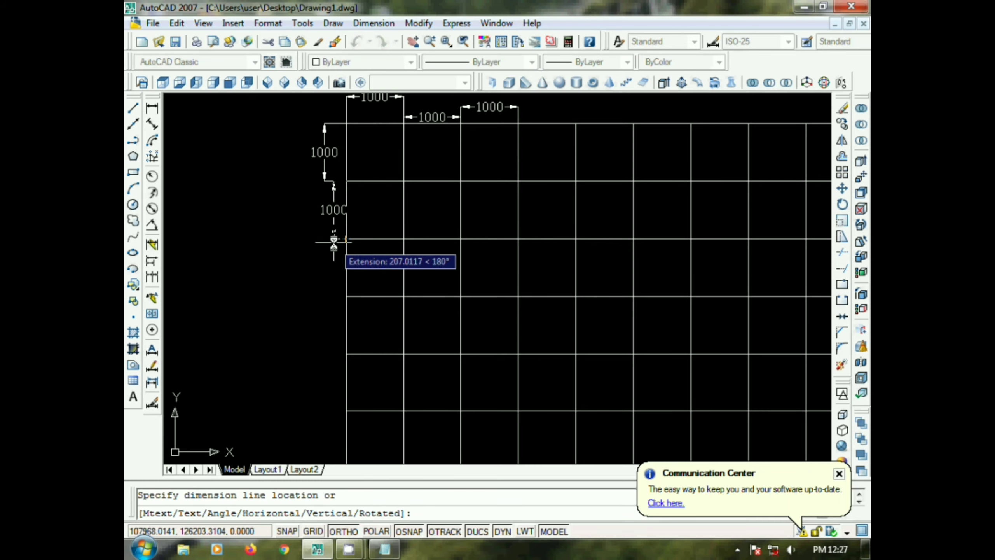
click(333, 233)
Dimension the spacing between the second and third horizontal lines below the top edge, beside the left edge.
key(Return)
click(345, 239)
click(346, 296)
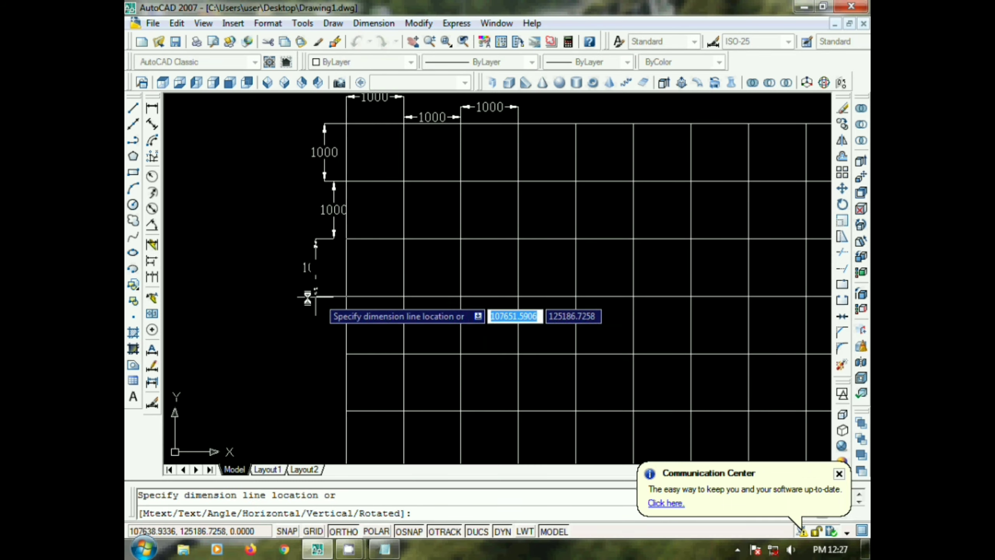
click(311, 290)
key(Return)
scroll(304, 273, down, 2)
middle_drag(458, 318, 420, 196)
scroll(420, 195, down, 1)
scroll(435, 227, down, 4)
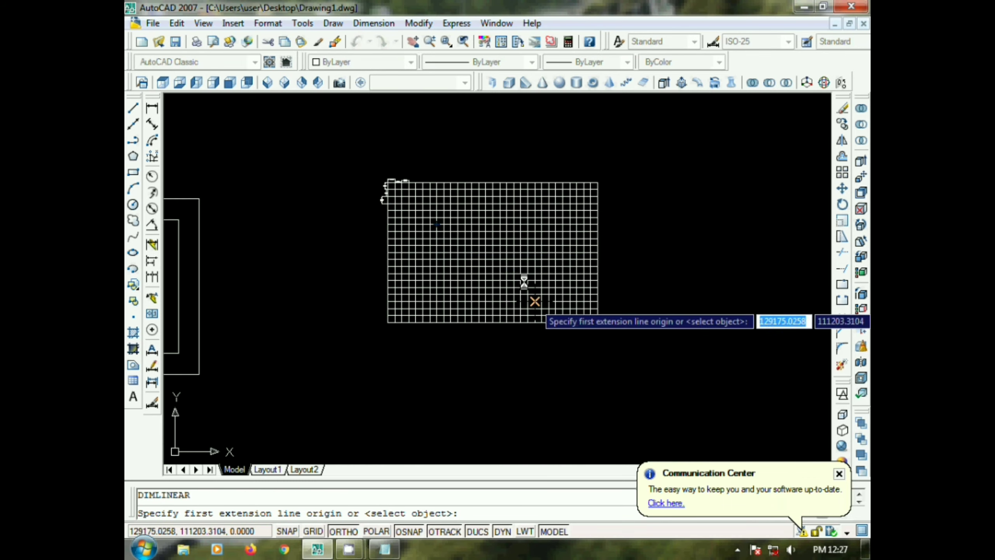
scroll(524, 279, up, 3)
middle_drag(499, 214, 501, 254)
click(669, 137)
key(Escape)
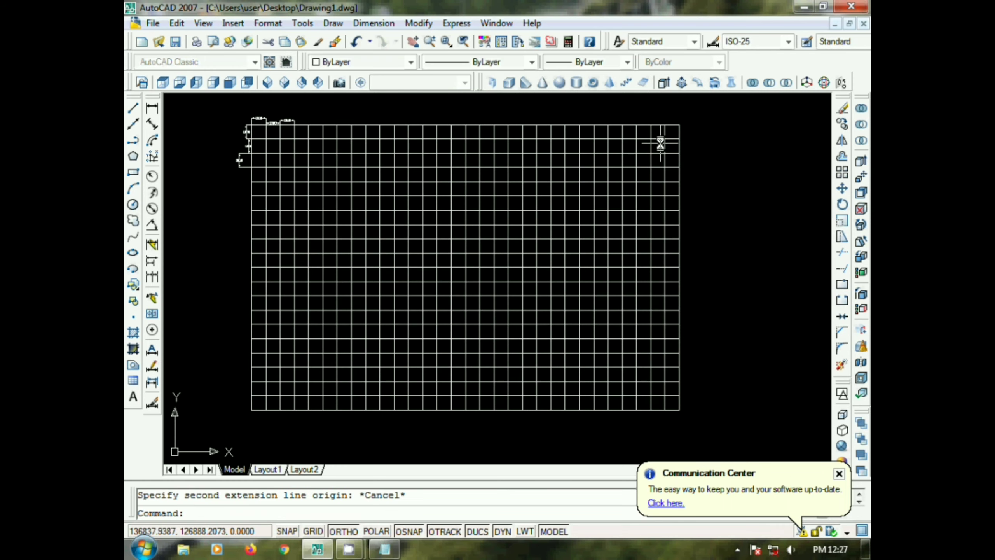
Delete all arrayed vertical and horizontal grid lines inside the rectangle with a crossing selection, keeping its outer edges.
click(671, 134)
click(260, 399)
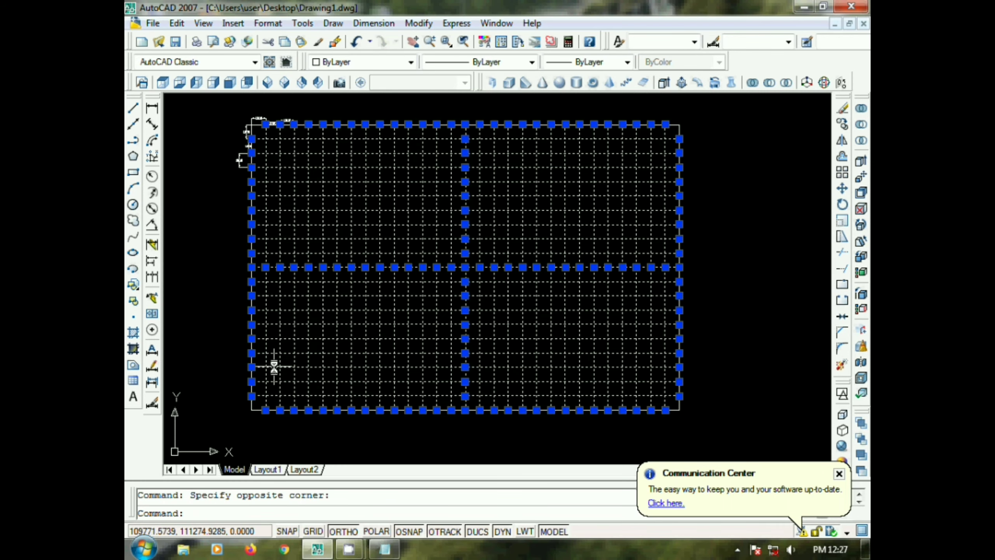
key(Delete)
Examine the spacing dimensions left at the rectangle's upper-left corner and the emptied outline.
scroll(249, 110, up, 3)
middle_click(311, 198)
scroll(289, 138, up, 5)
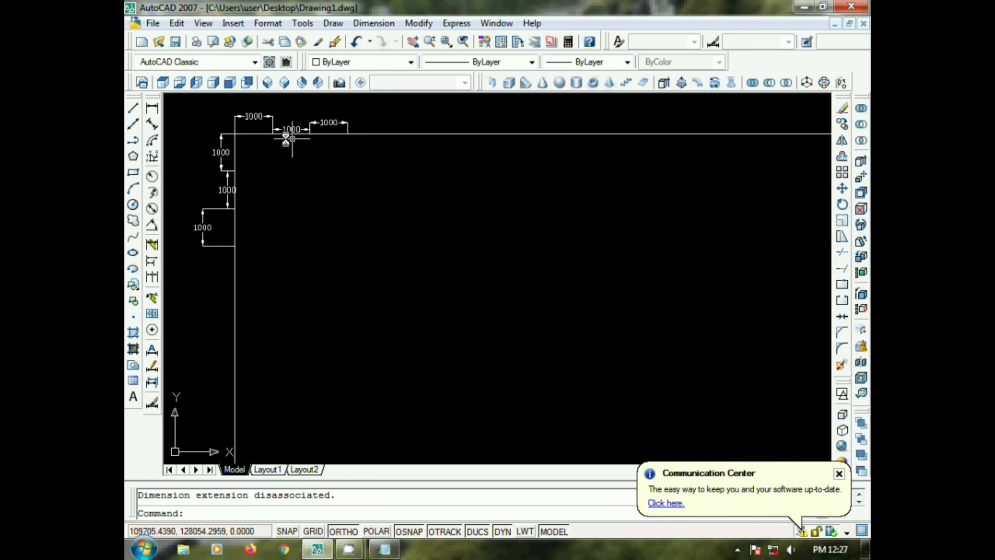
scroll(349, 204, down, 9)
middle_drag(362, 215, 322, 168)
scroll(322, 169, up, 6)
key(Escape)
scroll(469, 241, down, 4)
middle_drag(469, 241, 442, 185)
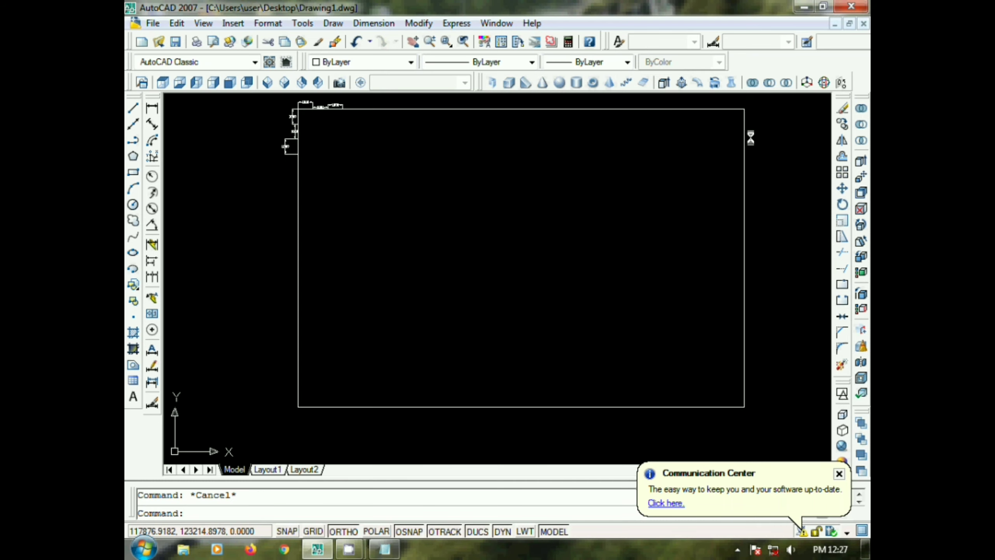
Array the rectangle's left and bottom edges together in 20 rows and 30 columns at 1000 spacing.
click(842, 172)
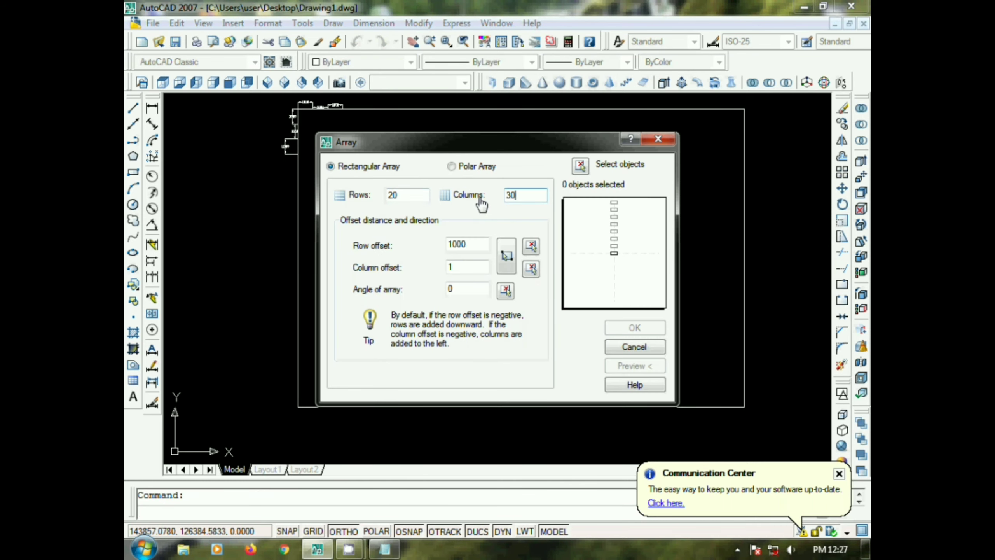
click(456, 268)
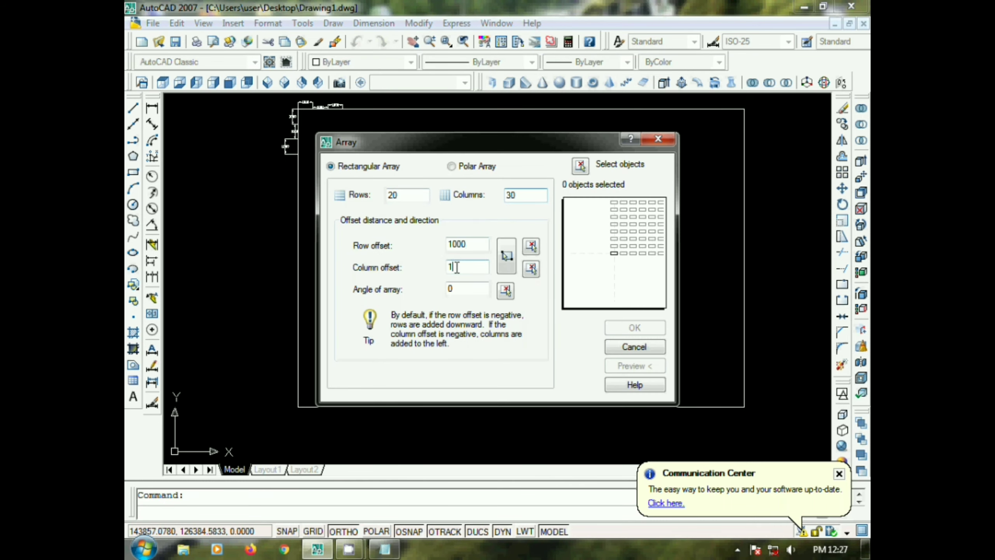
click(581, 167)
click(298, 280)
click(420, 407)
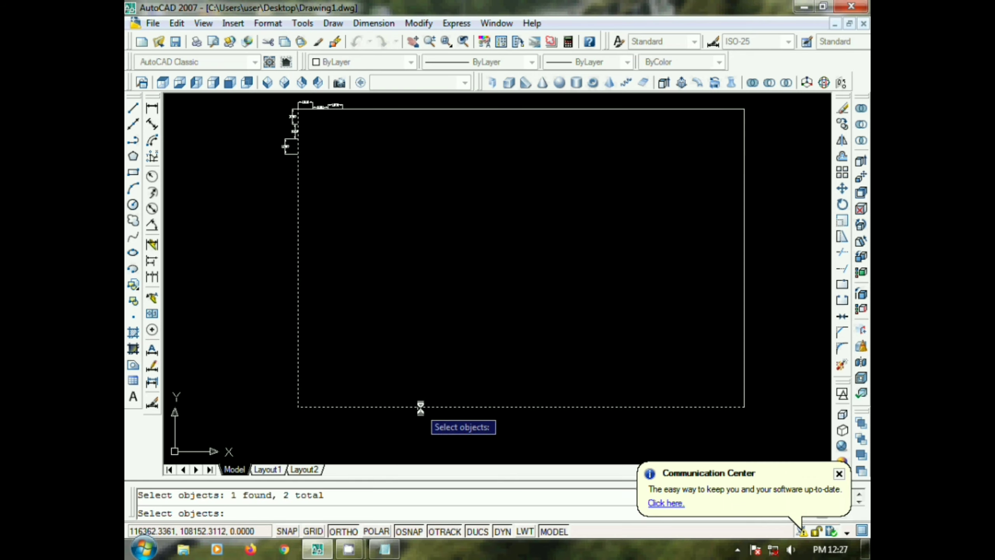
key(Return)
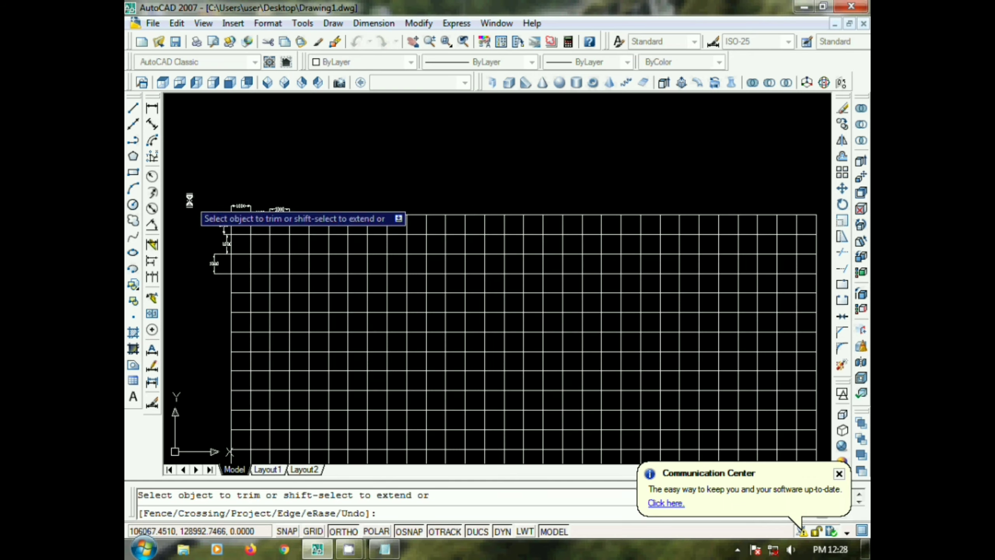
Leave the Trim command and examine the finished grid, checking individual vertical and horizontal lines.
scroll(312, 198, down, 6)
scroll(331, 290, up, 2)
middle_drag(331, 290, 402, 242)
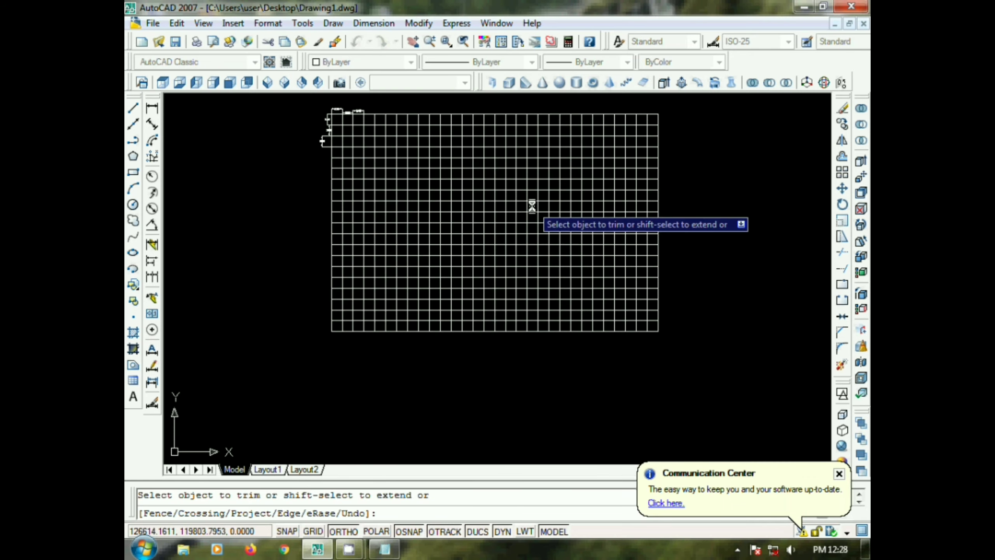
scroll(532, 206, up, 2)
key(Escape)
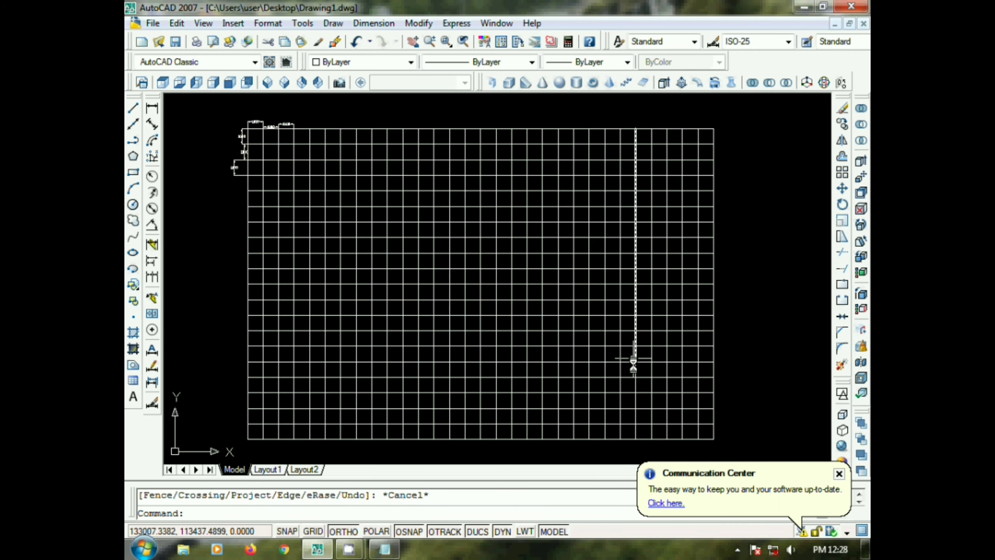
click(635, 384)
key(Escape)
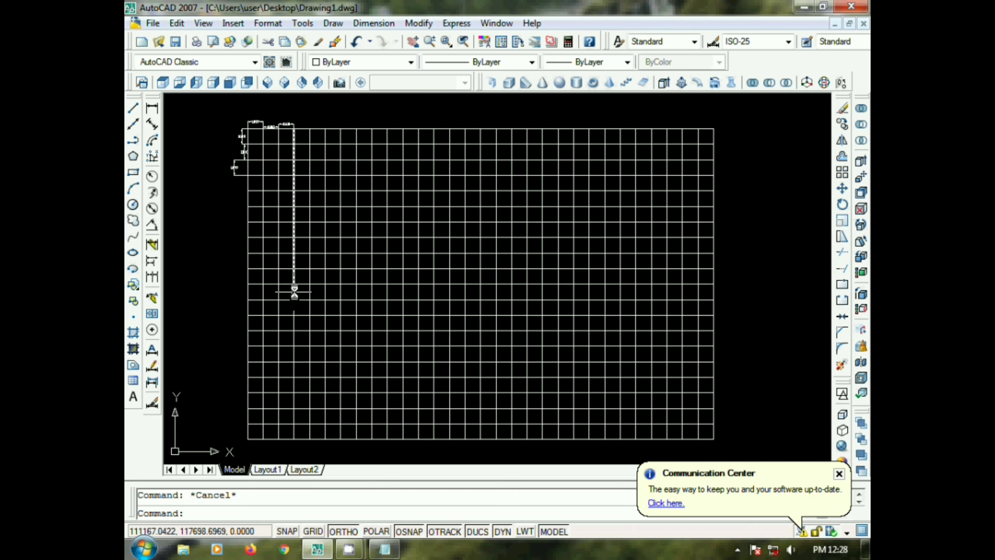
click(307, 269)
key(Escape)
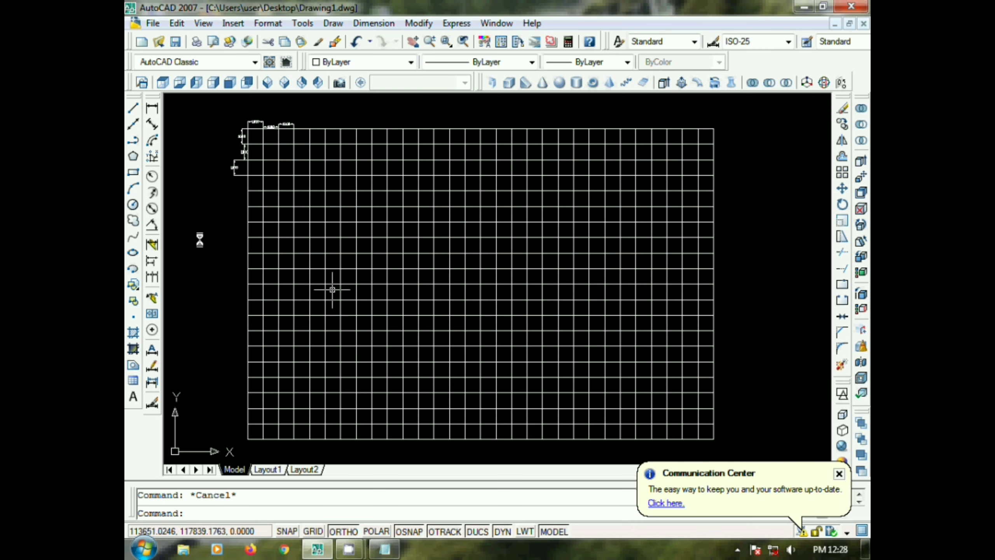
Check the grid's interior lines by selecting an area of them, and clear the selection.
scroll(627, 244, down, 2)
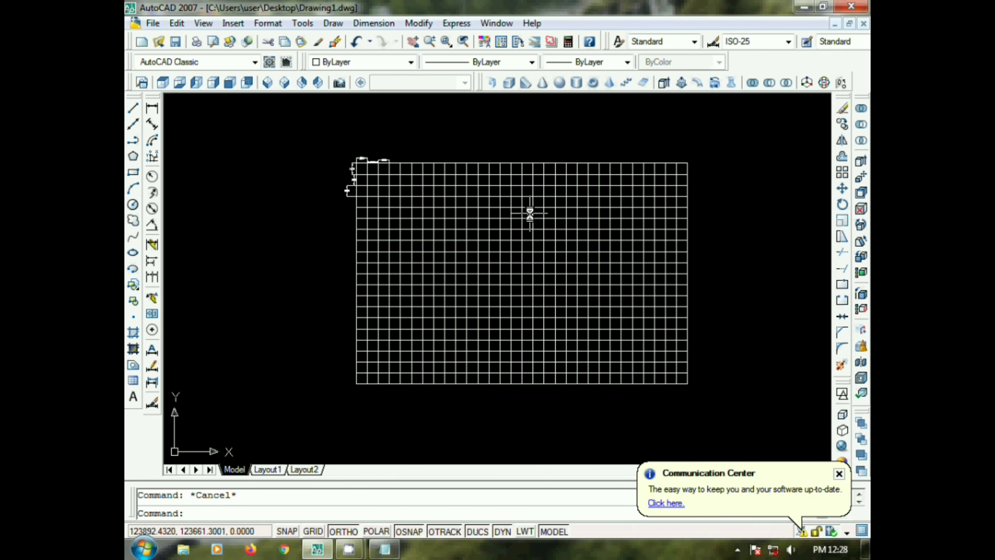
click(449, 205)
click(617, 296)
click(573, 206)
click(407, 337)
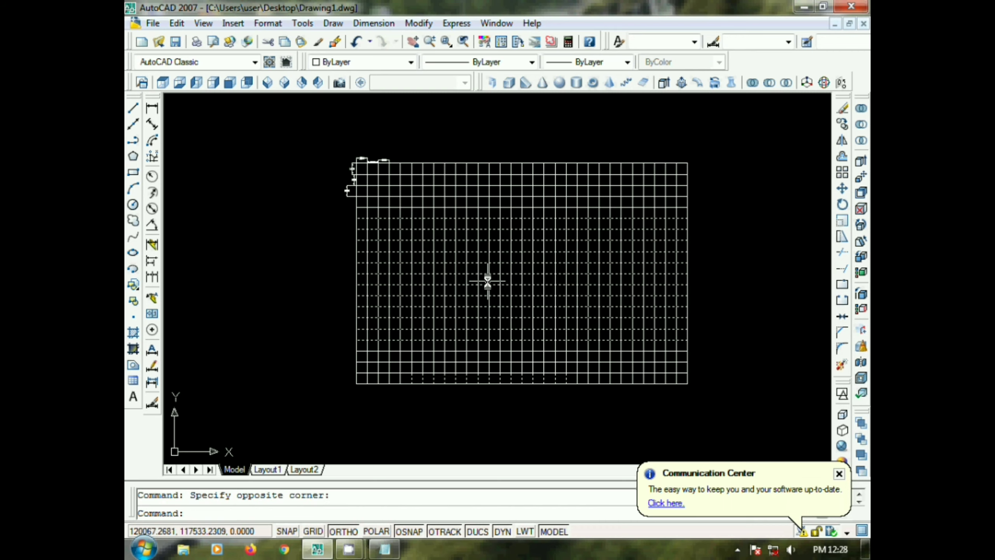
key(Escape)
scroll(474, 238, up, 1)
scroll(474, 238, down, 5)
scroll(466, 168, up, 5)
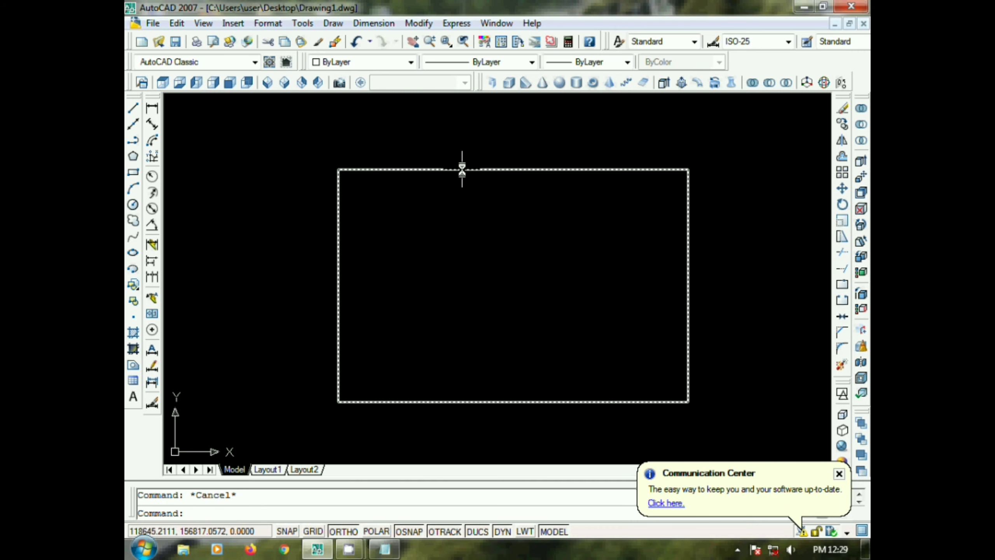
click(461, 170)
click(460, 130)
key(Escape)
key(Escape)
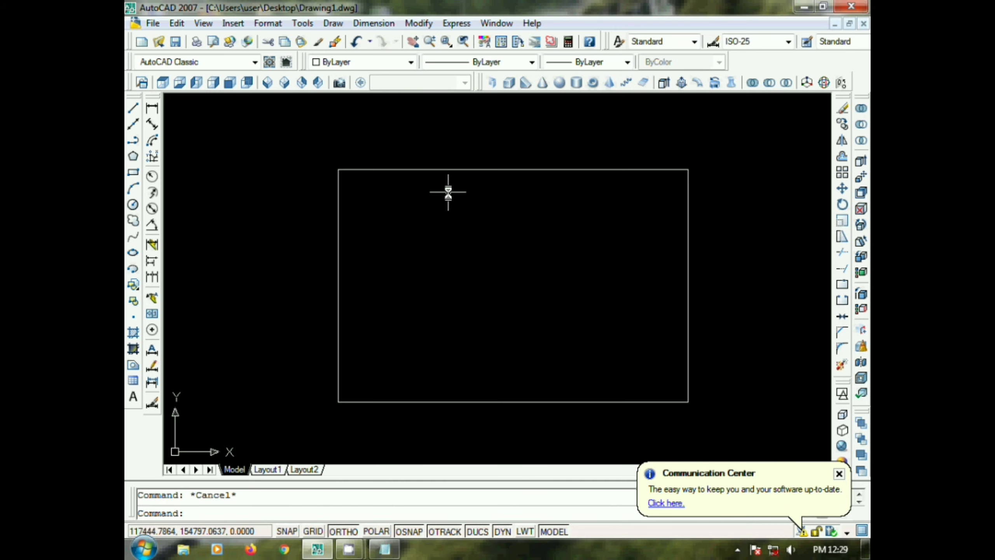
Offset the separate empty rectangle outward by 3000.
text(o)
key(Return)
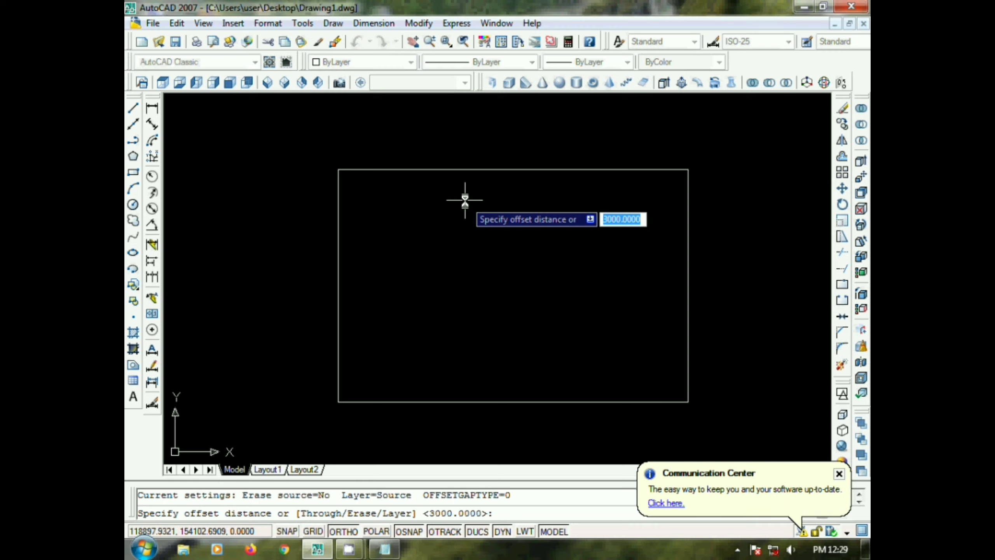
key(Return)
click(476, 170)
click(356, 134)
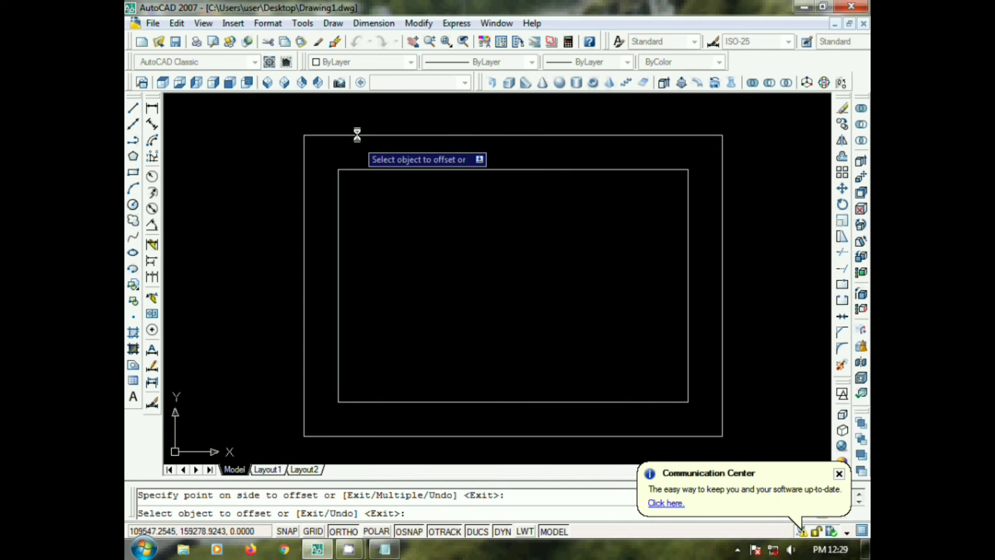
Offset the rectangle inward three times in succession, each copy 3000 inside the previous one.
click(491, 170)
click(429, 209)
click(564, 204)
click(546, 229)
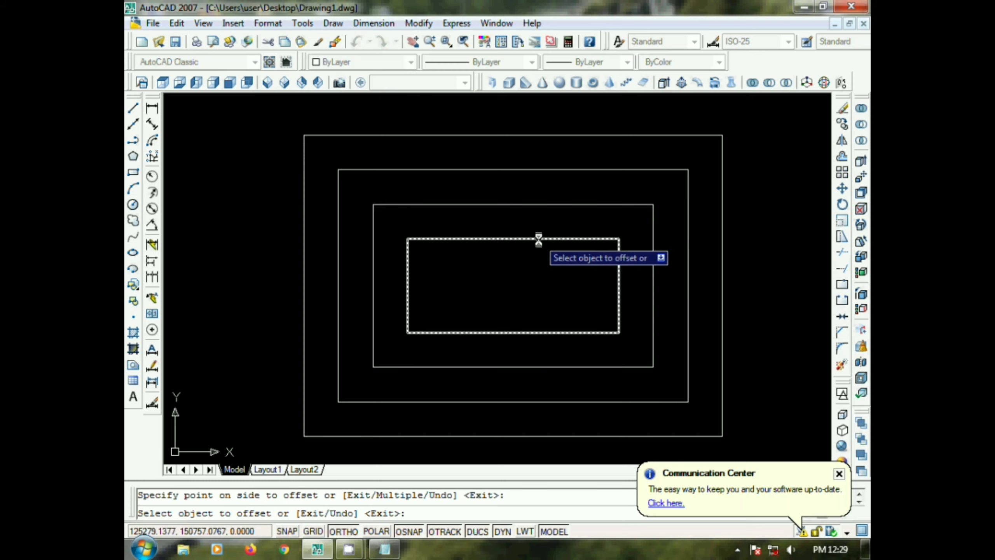
click(537, 238)
click(520, 280)
key(Escape)
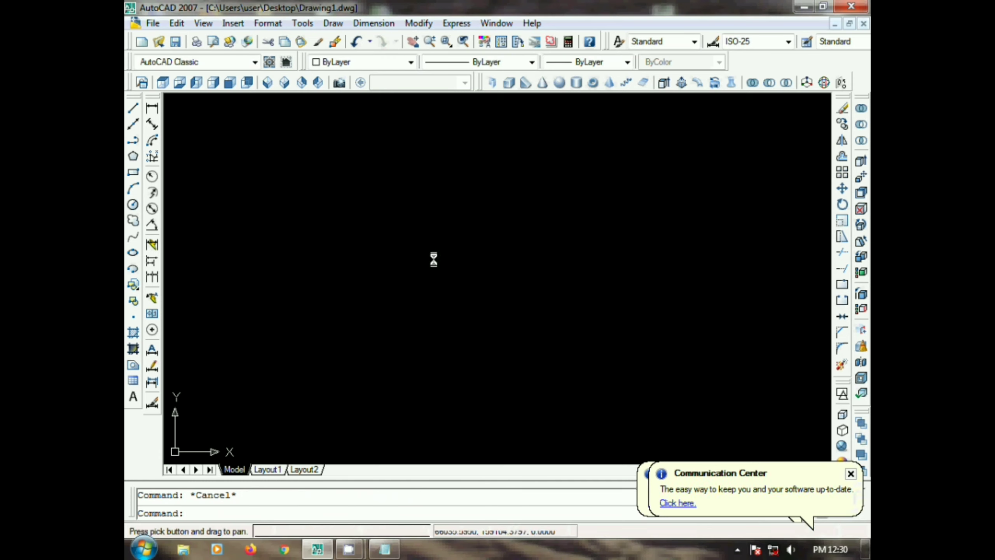
Draw a circle with a radius of 20000 in an empty area of the drawing.
middle_drag(434, 258, 371, 240)
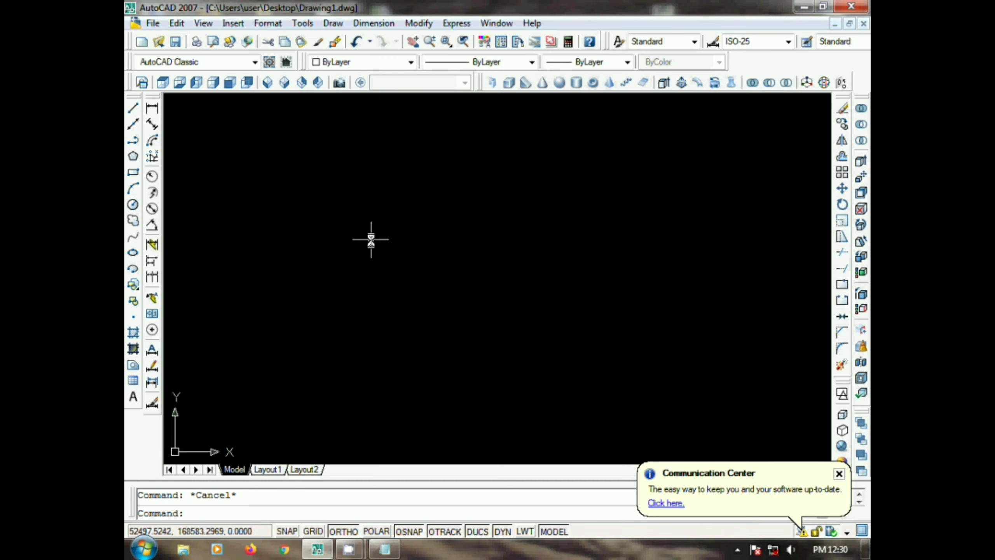
text(c)
key(Return)
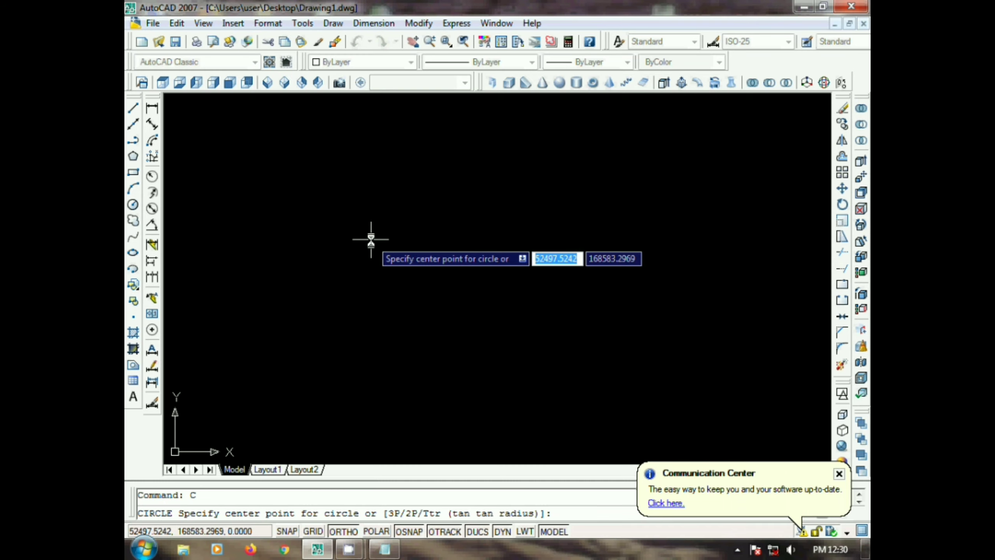
click(414, 250)
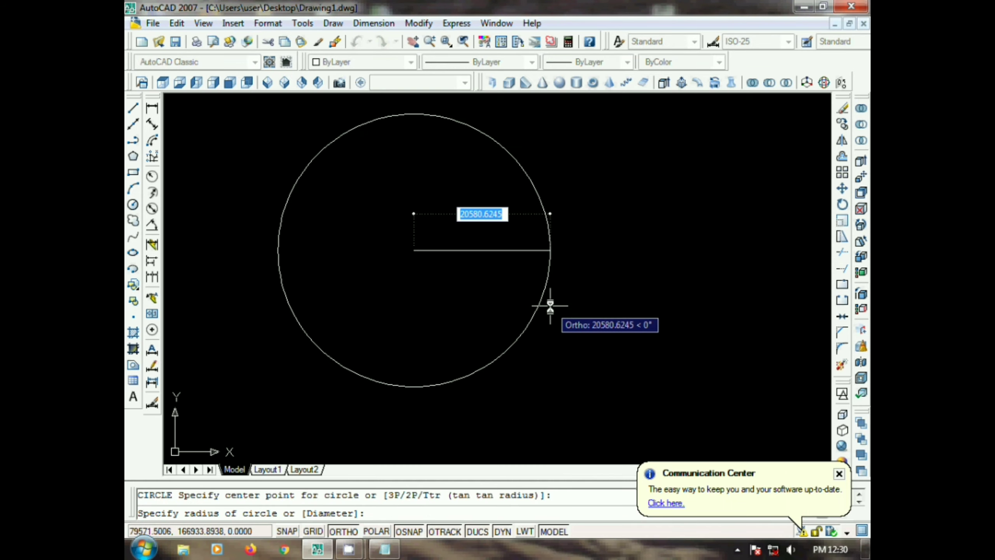
text(2500)
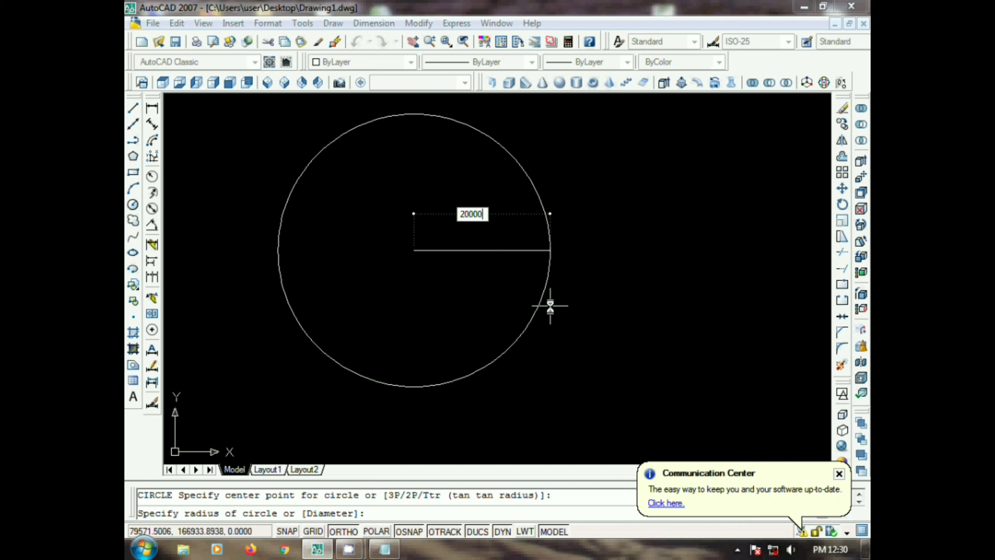
key(Return)
mouse_move(437, 207)
middle_down()
mouse_move(482, 195)
mouse_move(499, 214)
middle_up()
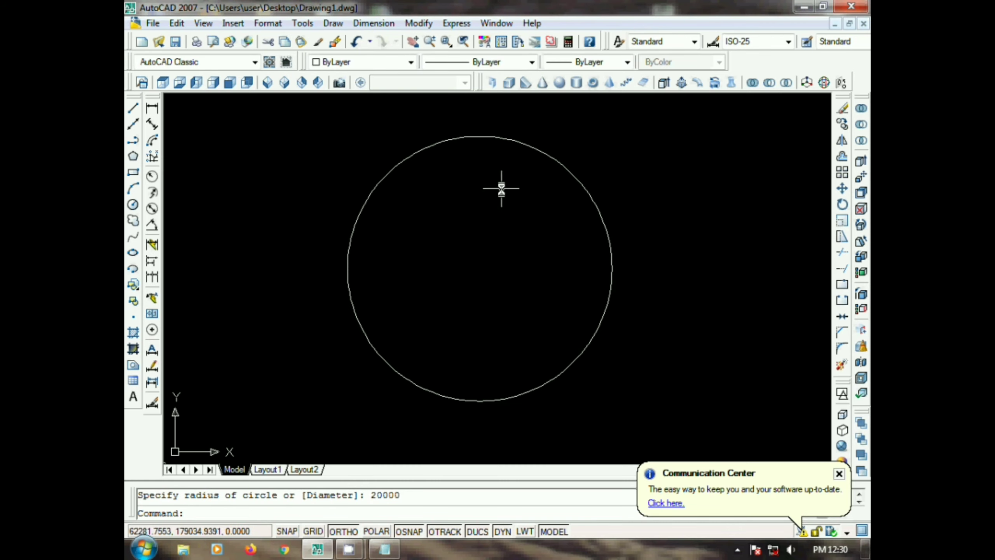
Draw a horizontal line from the circle's centre to its right-hand quadrant.
text(L)
key(Return)
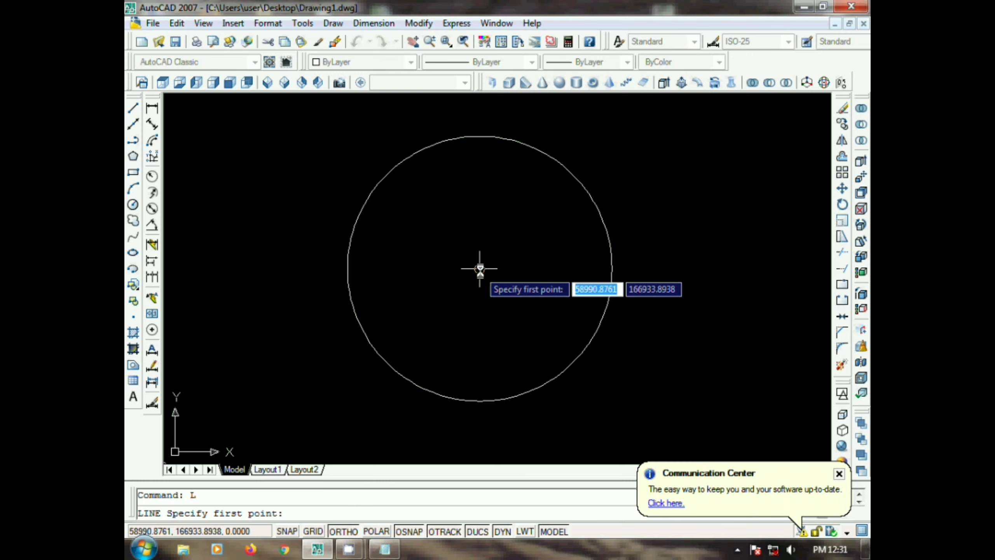
click(479, 268)
click(613, 269)
key(Return)
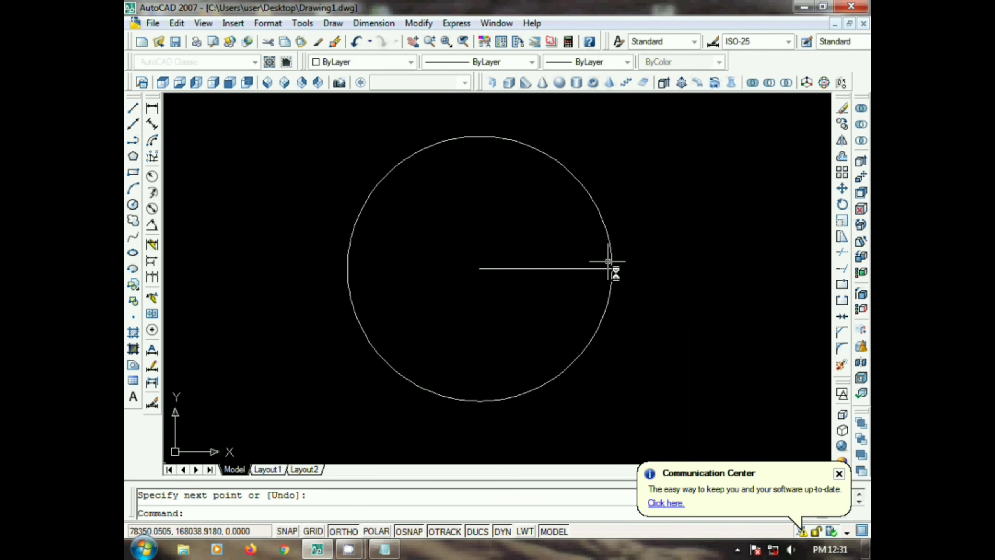
Draw a circle with a radius of 1000 centred where the radius line meets the large circle.
scroll(615, 269, up, 4)
middle_drag(621, 267, 566, 271)
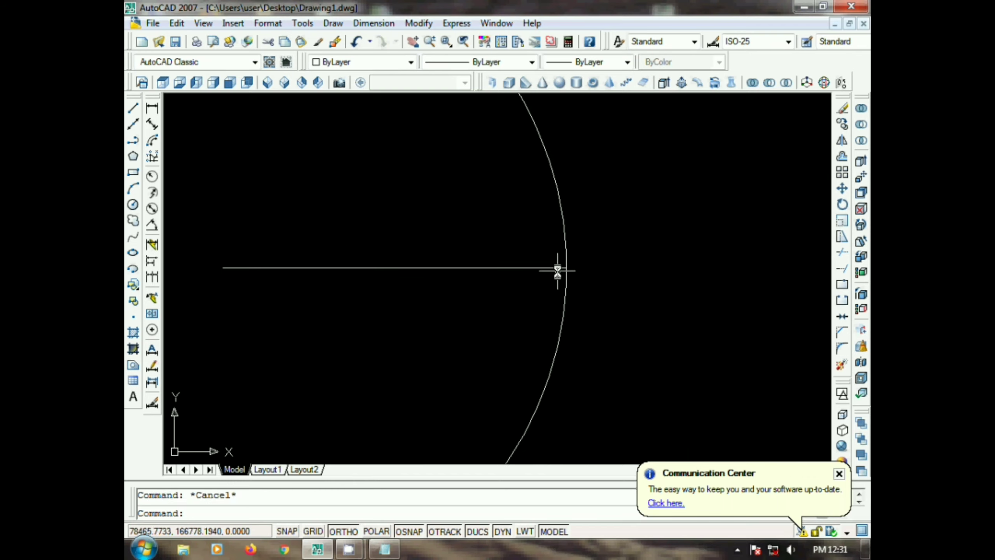
scroll(562, 268, up, 3)
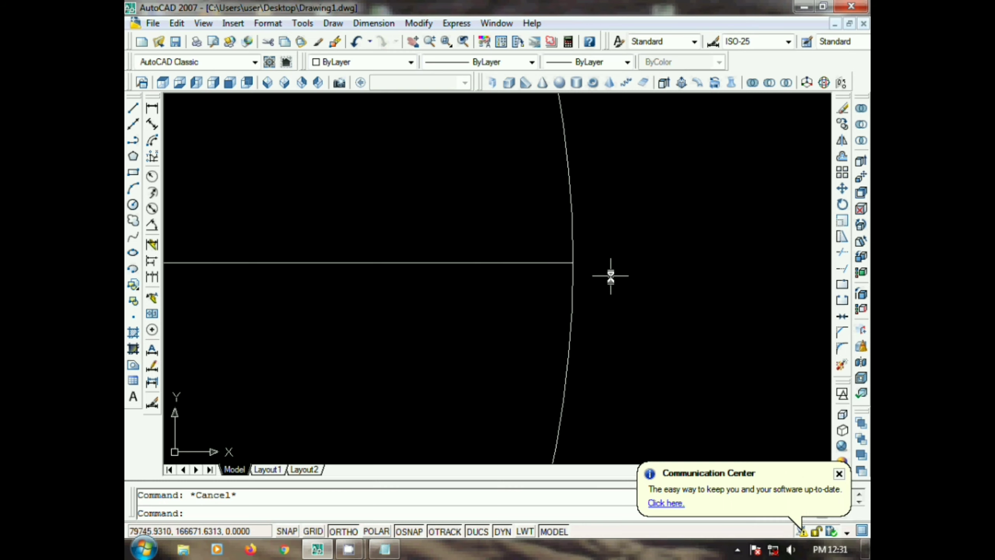
text(c)
key(Return)
click(573, 263)
text(1000)
key(Return)
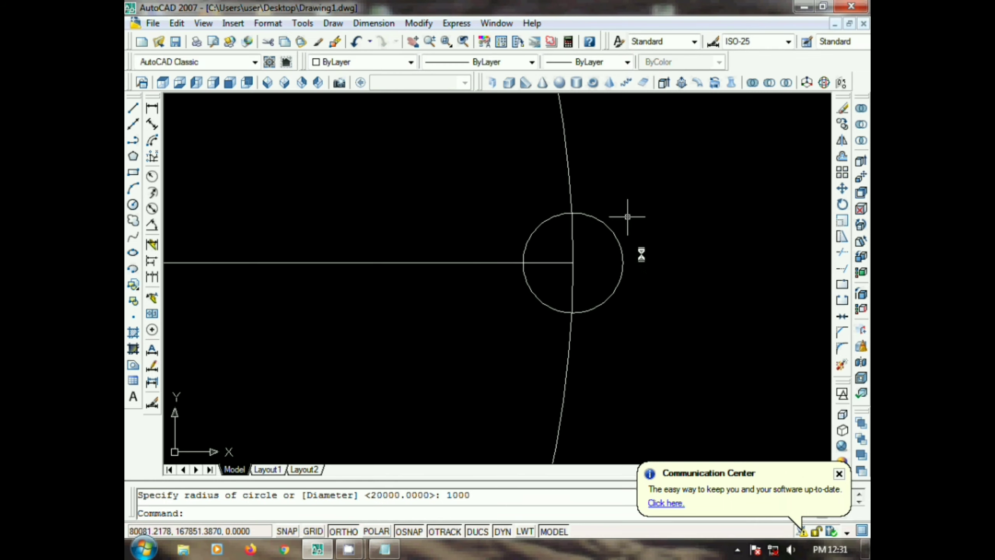
Enlarge the small circle to a radius of 2000 by stretching its quadrant grip.
scroll(614, 295, down, 2)
scroll(582, 238, up, 3)
click(582, 238)
click(528, 260)
key(Escape)
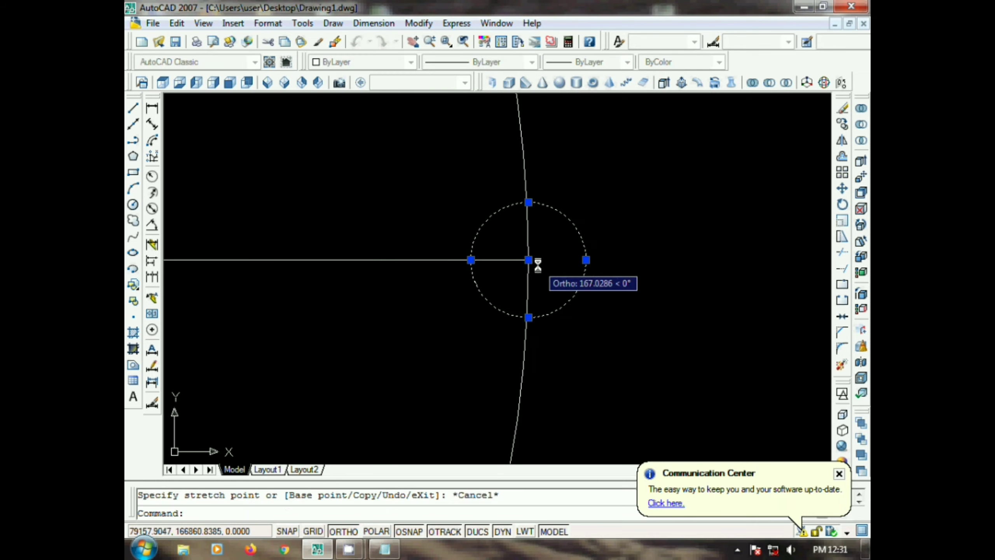
click(586, 260)
text(2000)
key(Return)
key(Escape)
scroll(619, 279, down, 6)
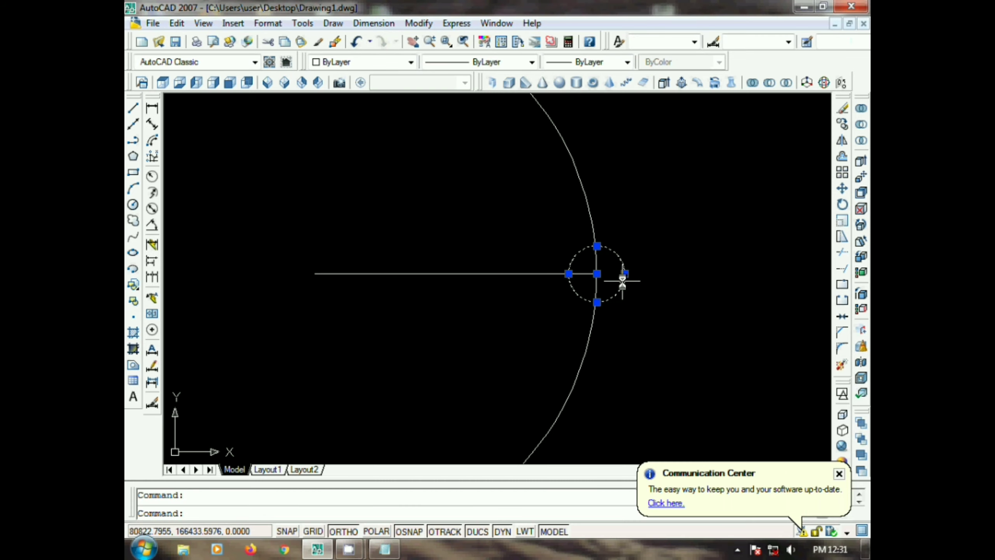
key(Escape)
scroll(623, 281, down, 6)
scroll(591, 279, up, 4)
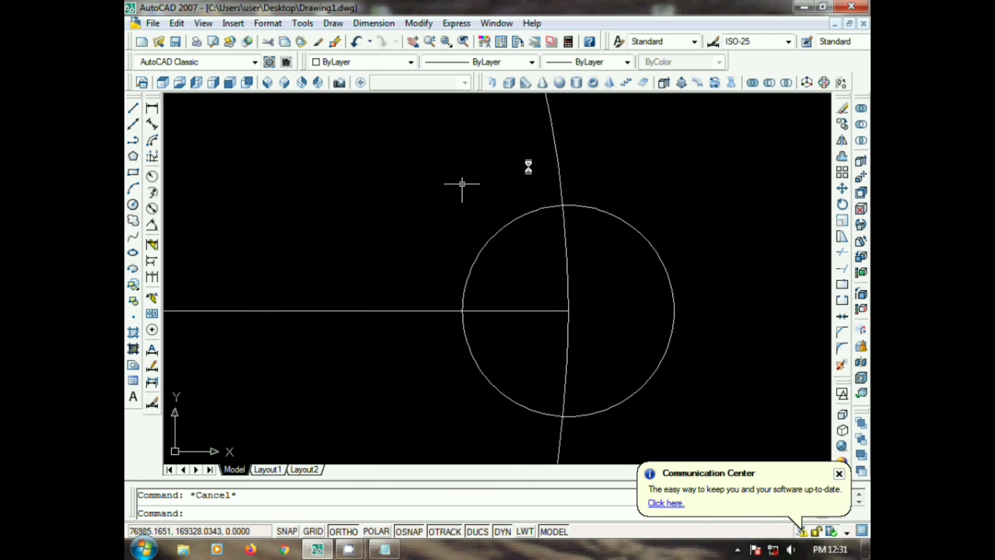
Draw a rectangle from the small circle's left quadrant, spanning the circle's width and reaching just above its upper edge.
click(134, 173)
click(462, 311)
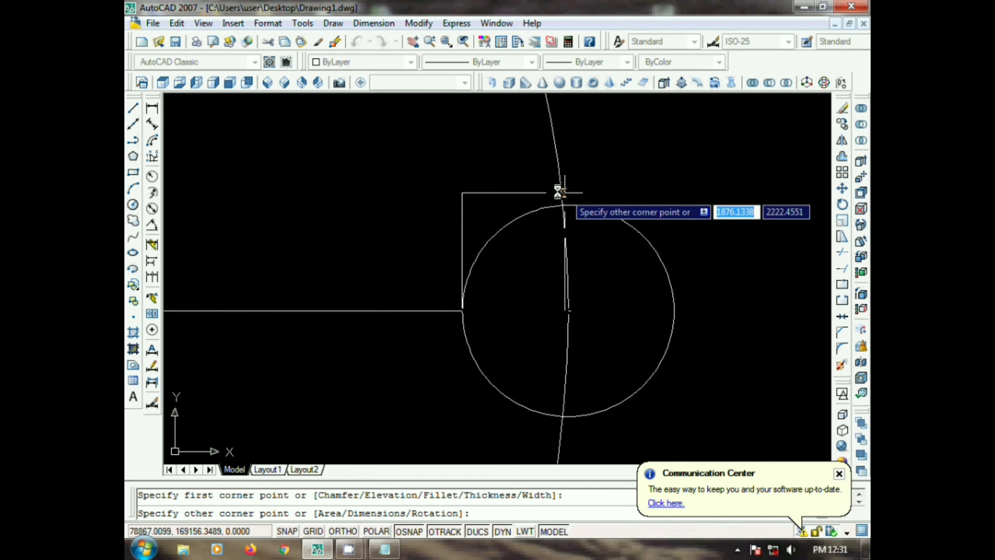
double_click(676, 192)
Turn Ortho off and rotate the rectangle clockwise about its corner at the small circle's left quadrant.
click(842, 203)
click(676, 192)
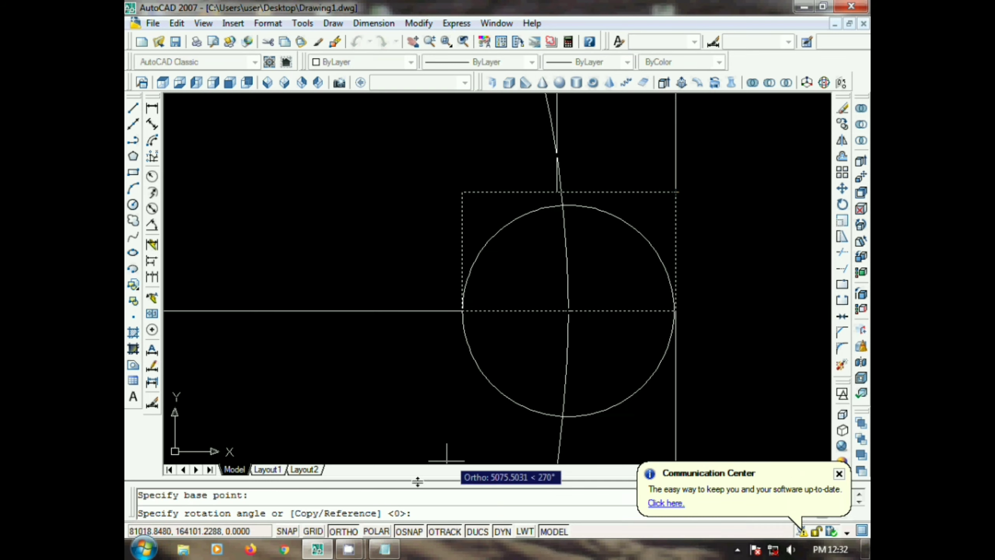
key(F8)
key(Escape)
click(842, 204)
click(462, 310)
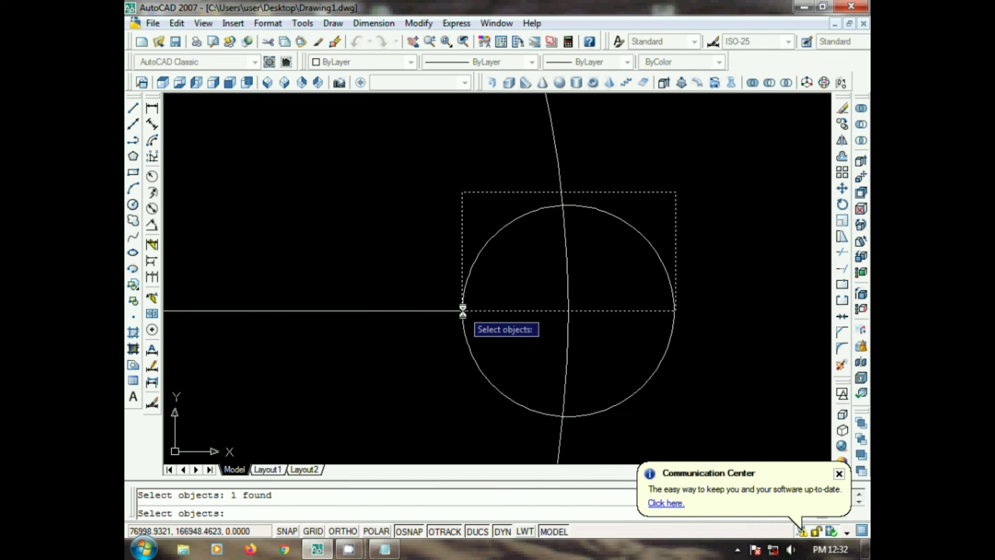
key(Return)
click(462, 311)
click(566, 381)
key(Escape)
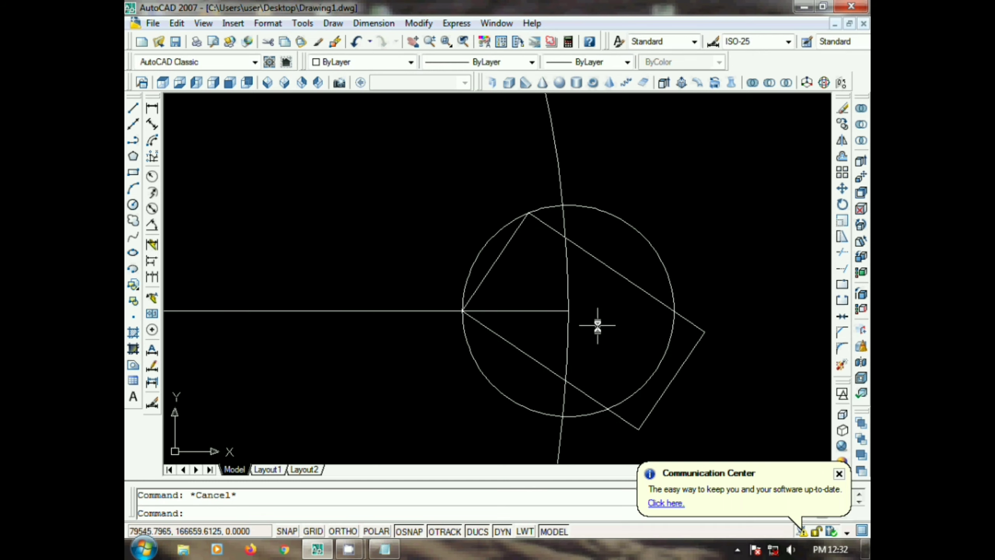
Trim the radius line and large circle inside the small circle, and the small circle's arc inside the rotated rectangle.
scroll(594, 325, down, 1)
text(tr)
key(Return)
key(Return)
click(558, 312)
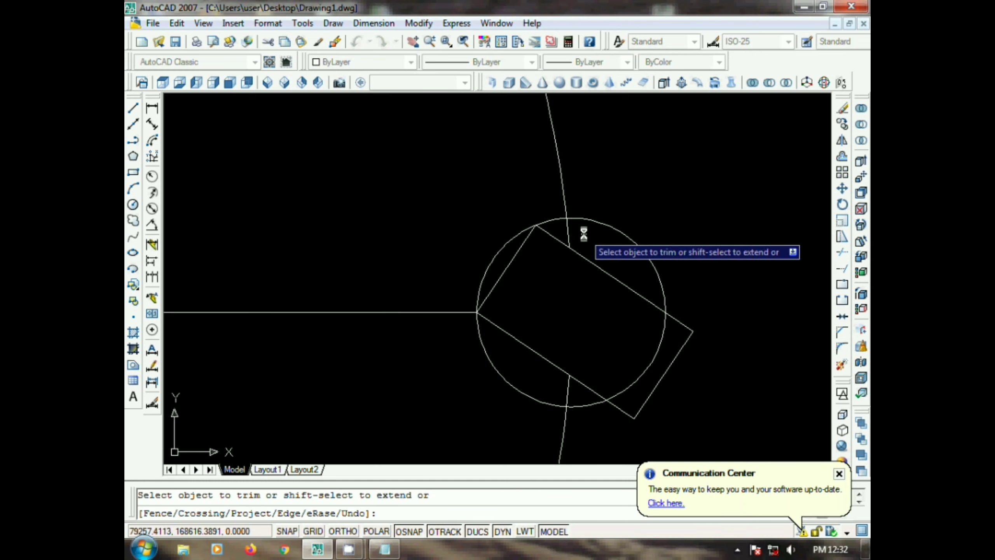
click(565, 235)
click(644, 371)
key(Escape)
scroll(728, 349, down, 4)
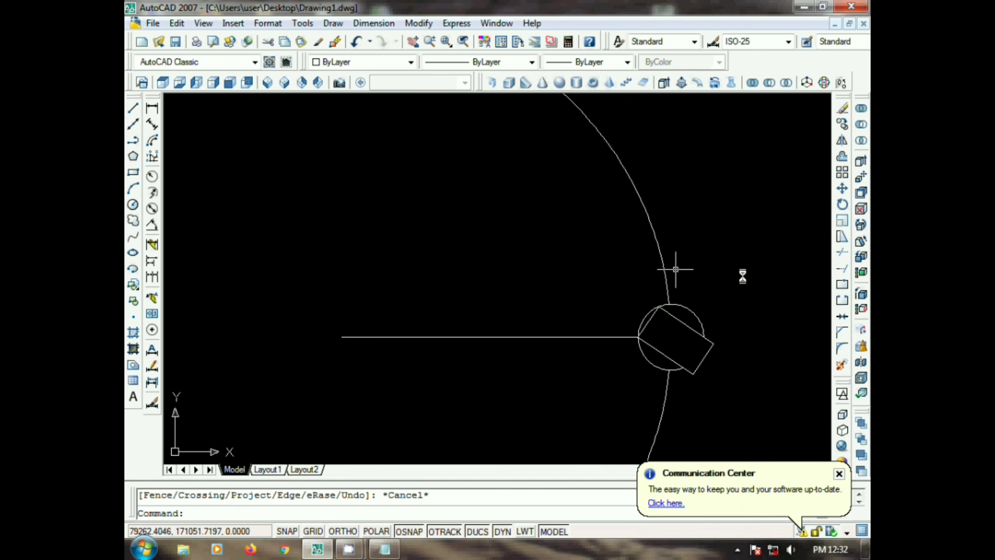
Delete the remaining radius line inside the large circle.
scroll(560, 233, down, 3)
click(479, 272)
key(Delete)
Change the large circle's colour to Cyan and clear the selection.
click(497, 142)
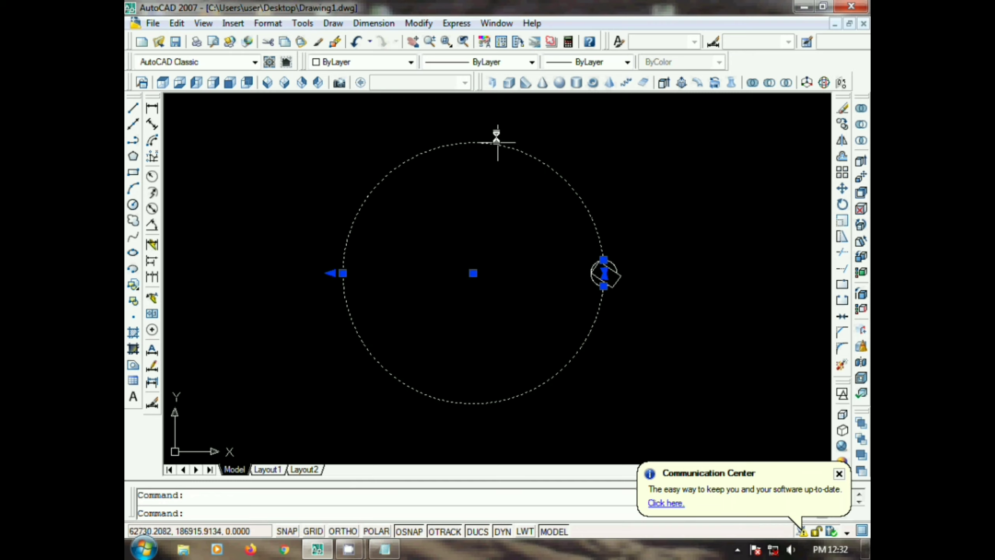
click(410, 61)
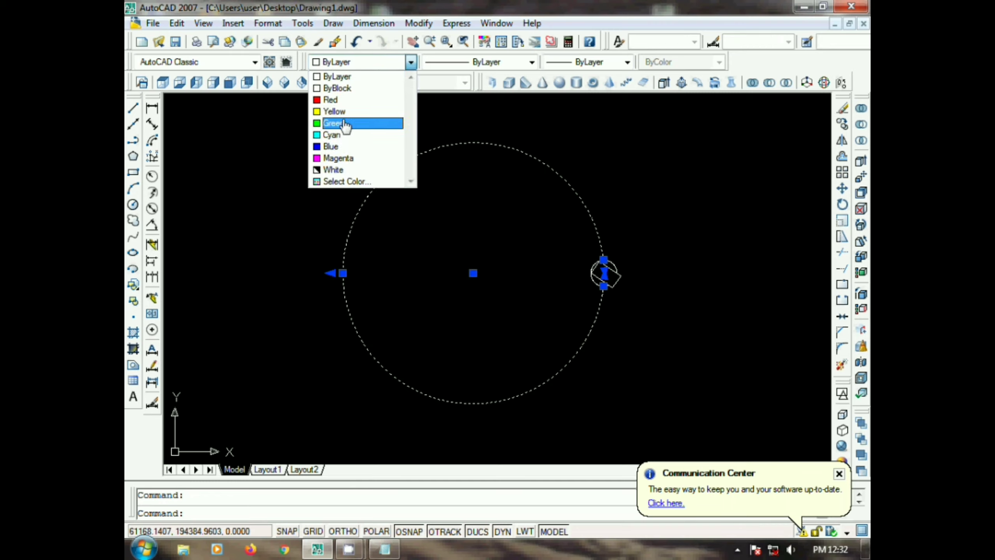
click(342, 125)
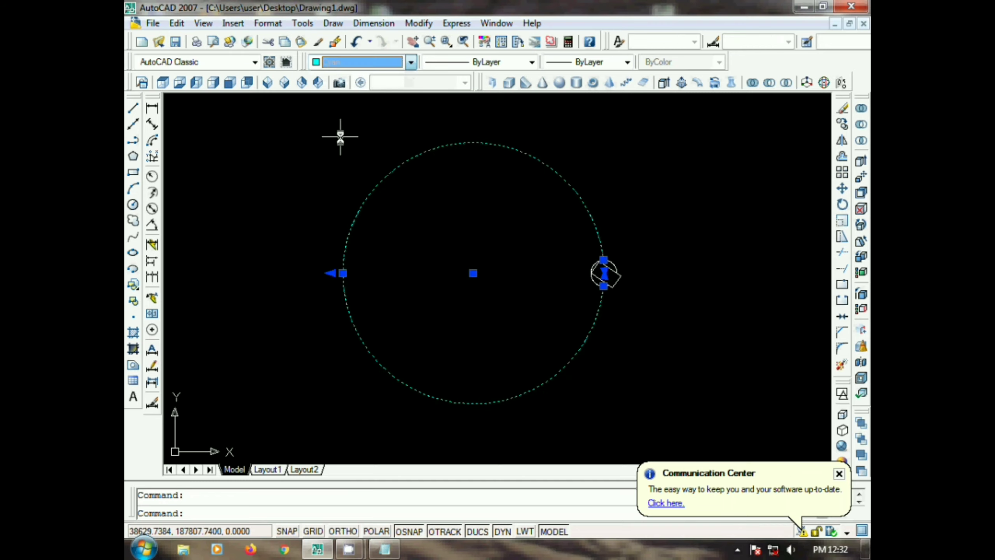
key(Escape)
Change the colour of the small circle and the rotated rectangle to Green, and clear the selection.
scroll(609, 250, up, 5)
scroll(599, 282, down, 2)
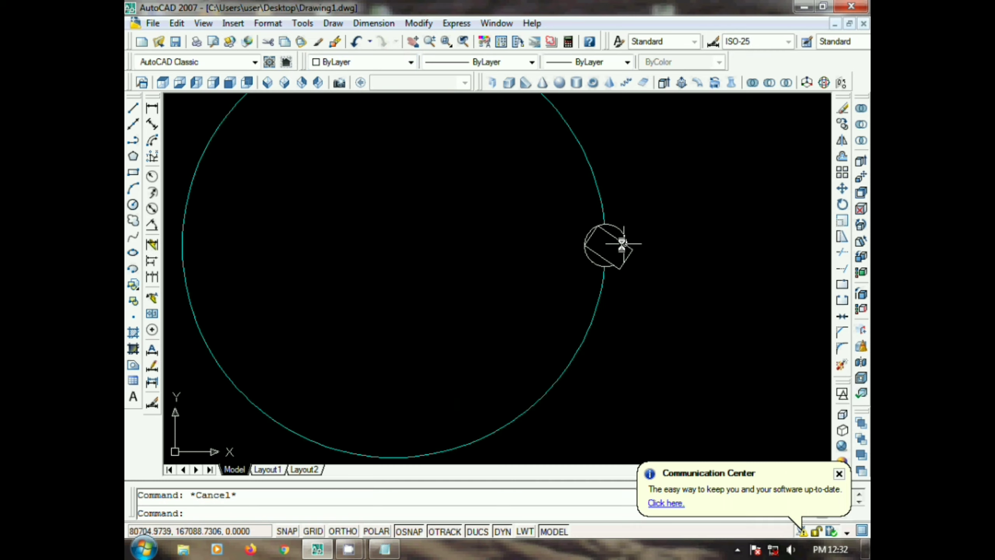
scroll(622, 245, up, 6)
click(668, 193)
click(579, 305)
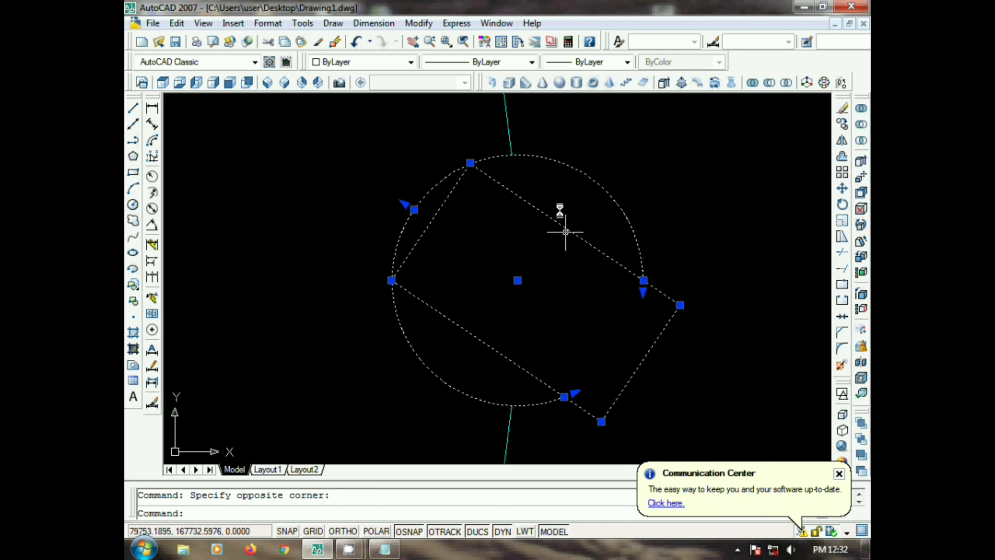
click(332, 63)
click(344, 124)
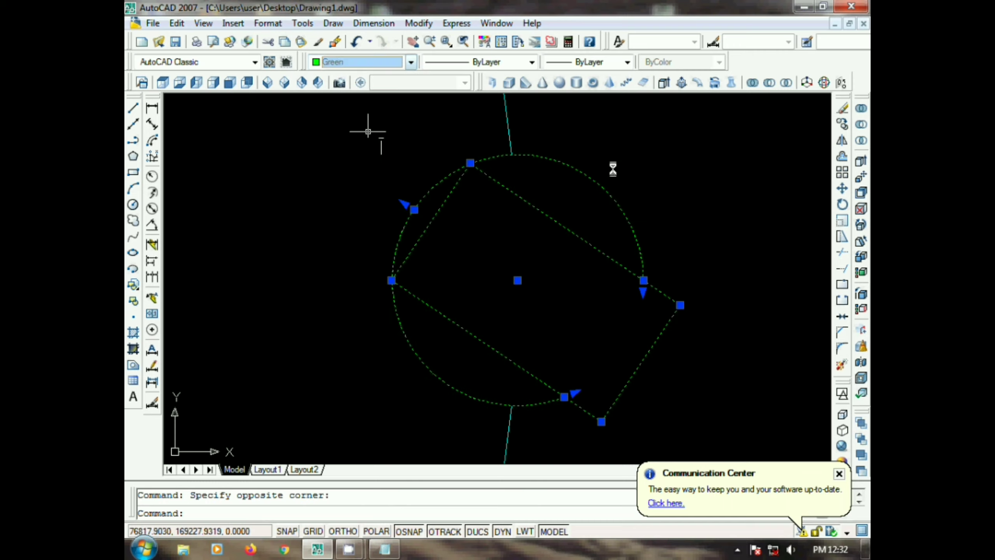
key(Escape)
Start a polar array and pick the large cyan circle's centre as its center point.
scroll(676, 204, down, 6)
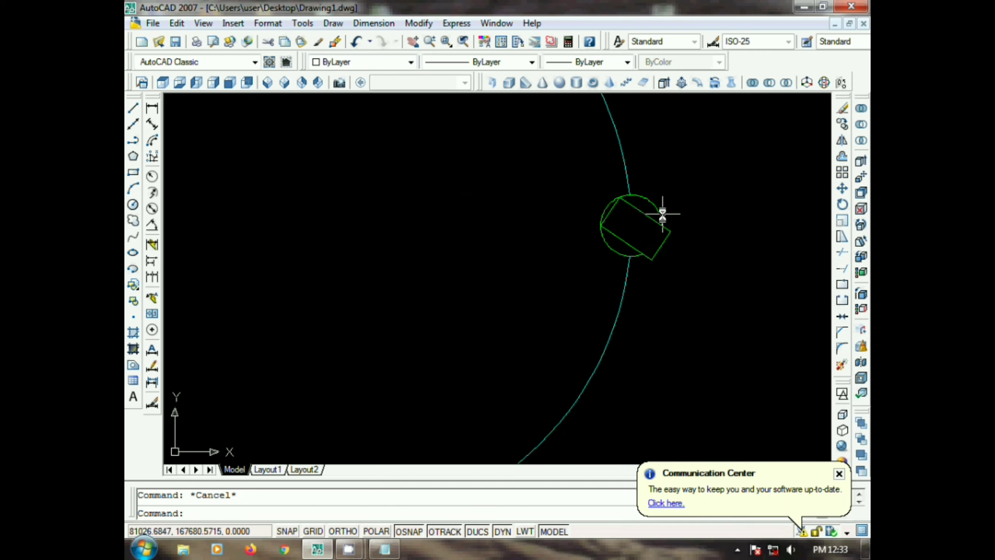
scroll(659, 222, up, 5)
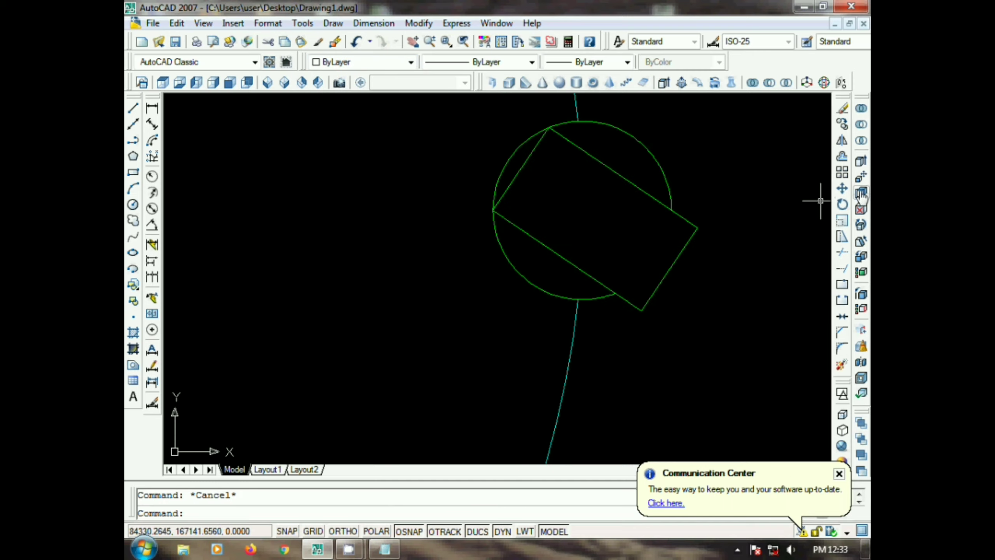
click(842, 174)
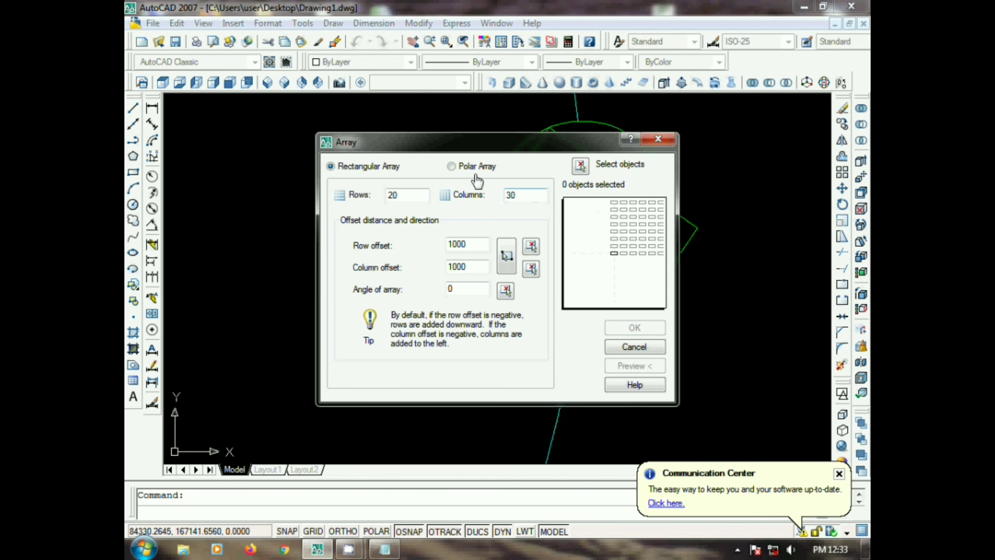
click(452, 166)
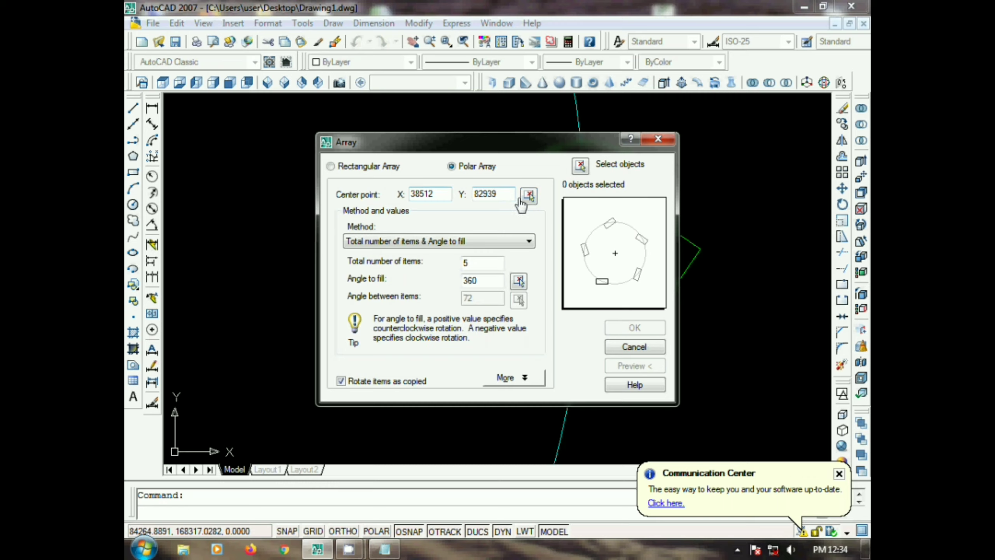
click(529, 196)
scroll(574, 229, down, 5)
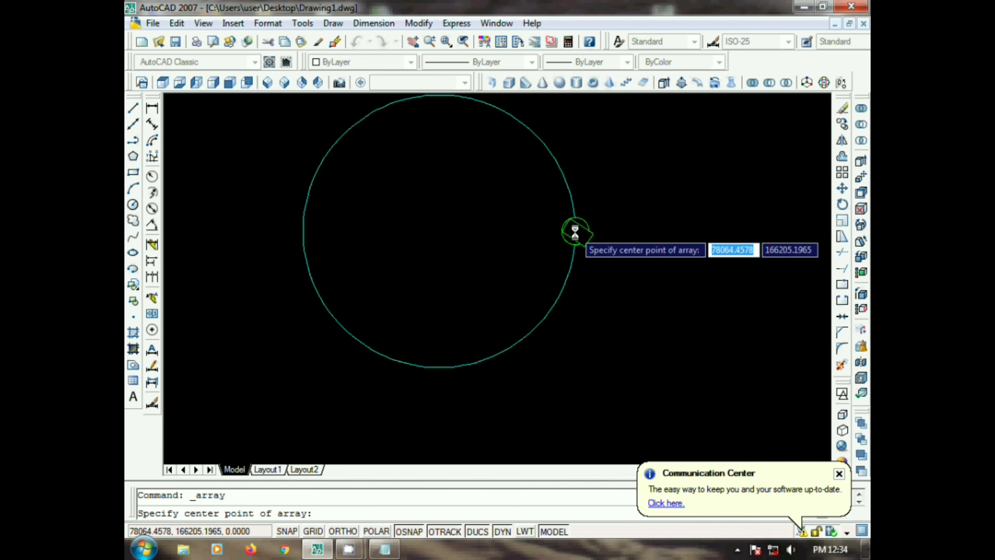
click(383, 229)
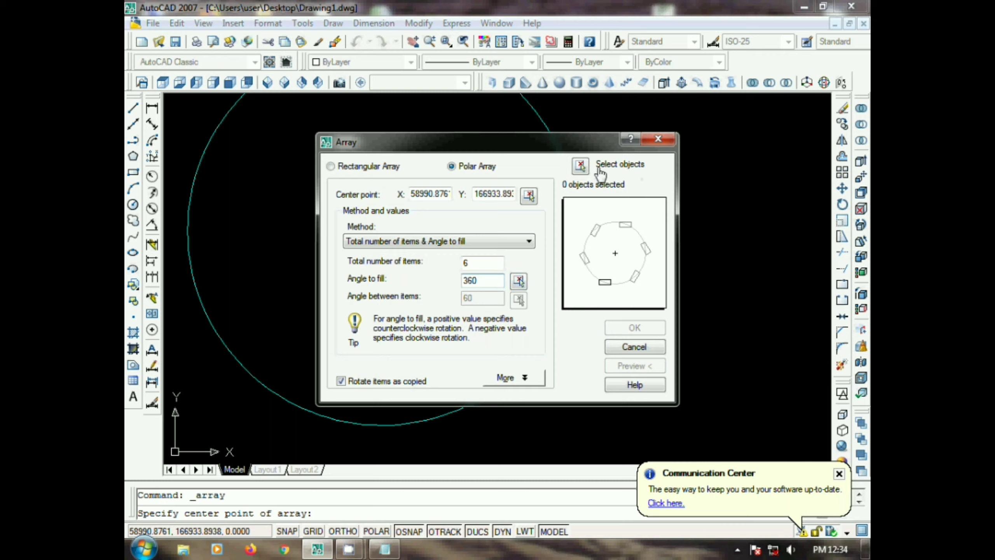
Create the polar array of the green circle and rectangle with 6 items filling 360 degrees.
click(580, 167)
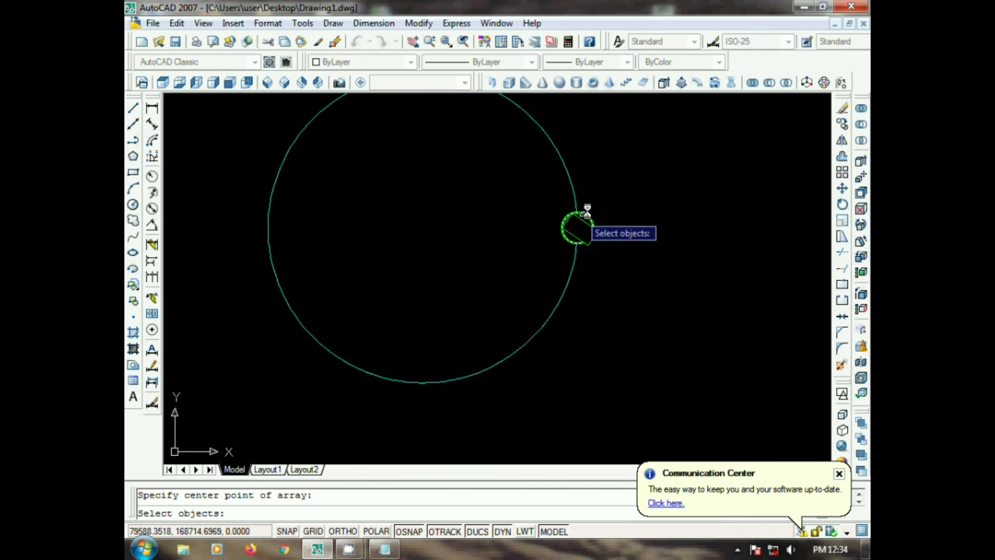
scroll(584, 211, up, 4)
scroll(587, 225, up, 2)
click(667, 185)
click(561, 276)
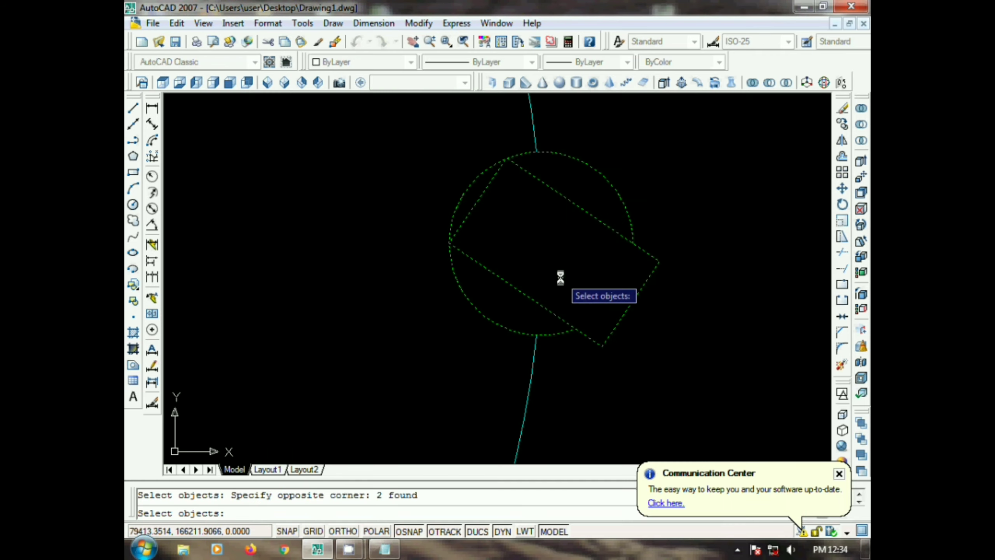
key(Return)
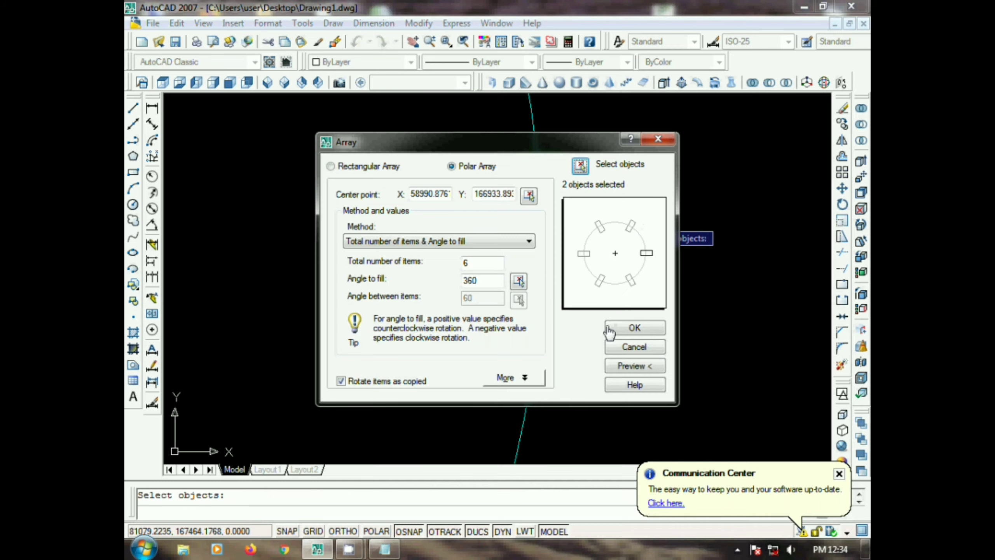
click(634, 328)
Trim the cyan circle inside the rectangle of the lower-right array copy.
scroll(633, 284, down, 5)
scroll(604, 223, up, 4)
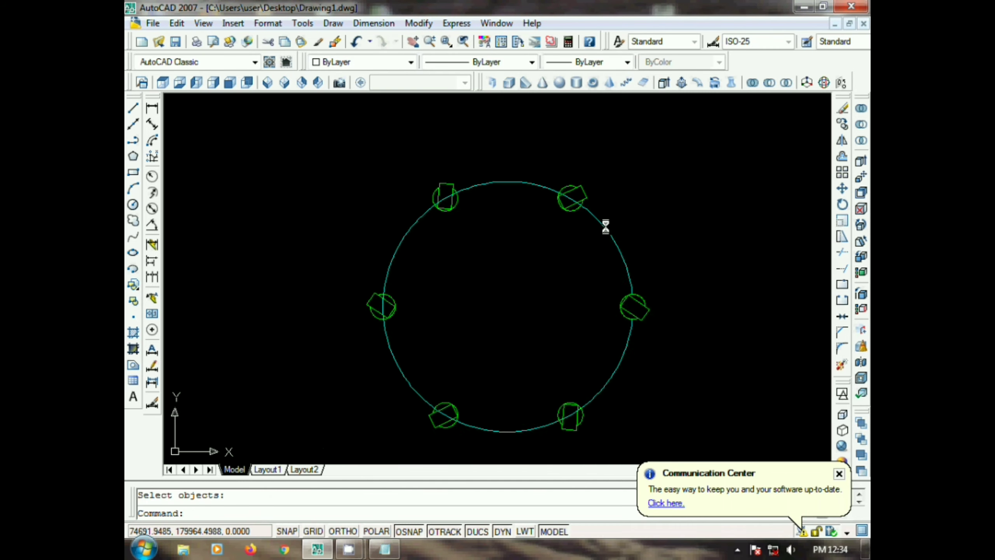
scroll(549, 210, down, 4)
scroll(534, 266, up, 2)
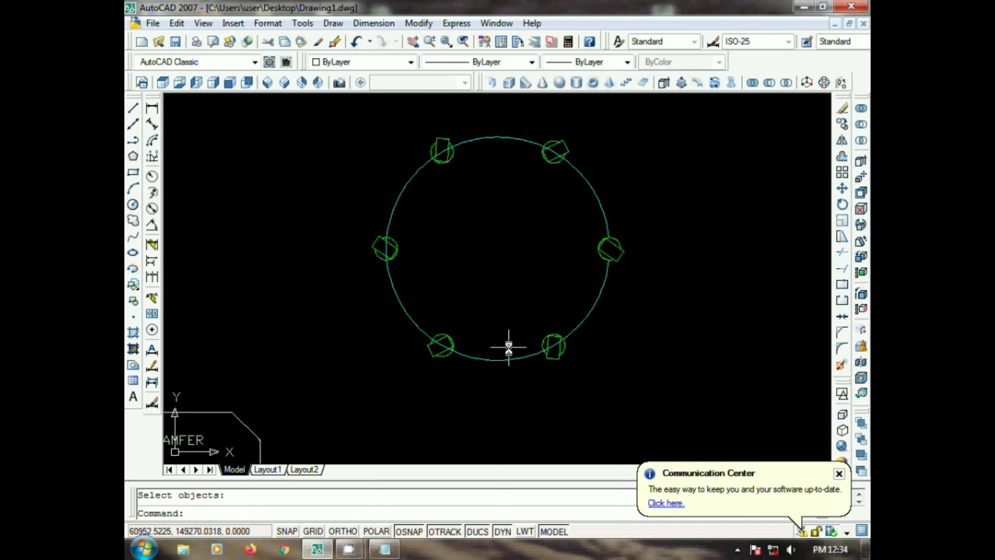
scroll(545, 356, up, 8)
key(Escape)
text(tr)
key(Return)
key(Return)
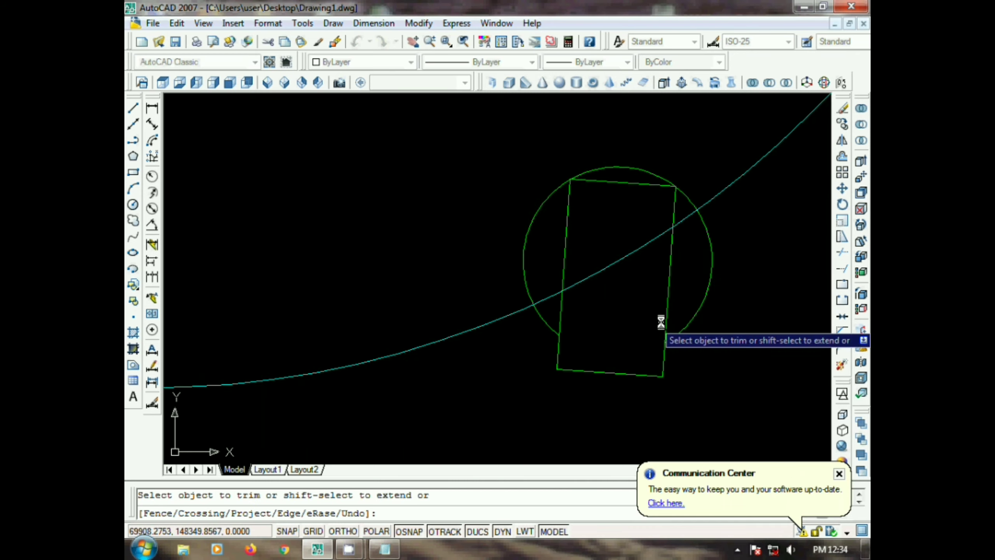
click(623, 257)
Trim the cyan circle where it crosses the lower-left array copy.
scroll(406, 304, down, 5)
scroll(535, 277, up, 4)
scroll(349, 323, down, 3)
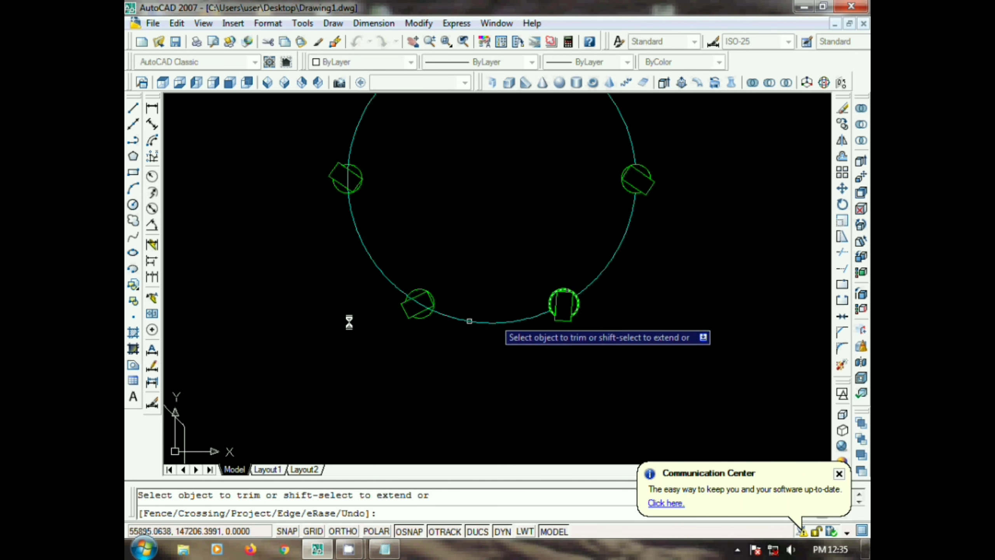
scroll(456, 313, up, 4)
click(498, 339)
click(542, 362)
Trim the cyan circle inside the rectangle and green circle of the leftmost array copy.
scroll(542, 362, down, 3)
scroll(457, 214, up, 3)
click(449, 250)
click(460, 258)
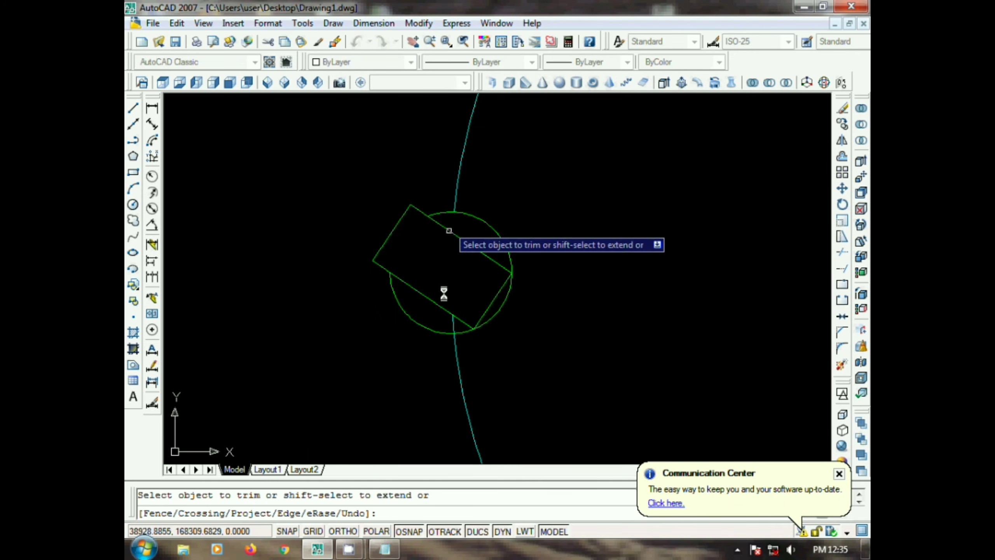
click(454, 325)
Trim the cyan circle segments running through the upper-left array copy.
scroll(447, 320, down, 4)
scroll(484, 223, up, 5)
click(514, 259)
click(485, 275)
click(545, 239)
Trim the cyan circle inside the rectangle and green circle of the upper-right array copy.
scroll(549, 238, down, 5)
scroll(643, 227, up, 5)
click(612, 276)
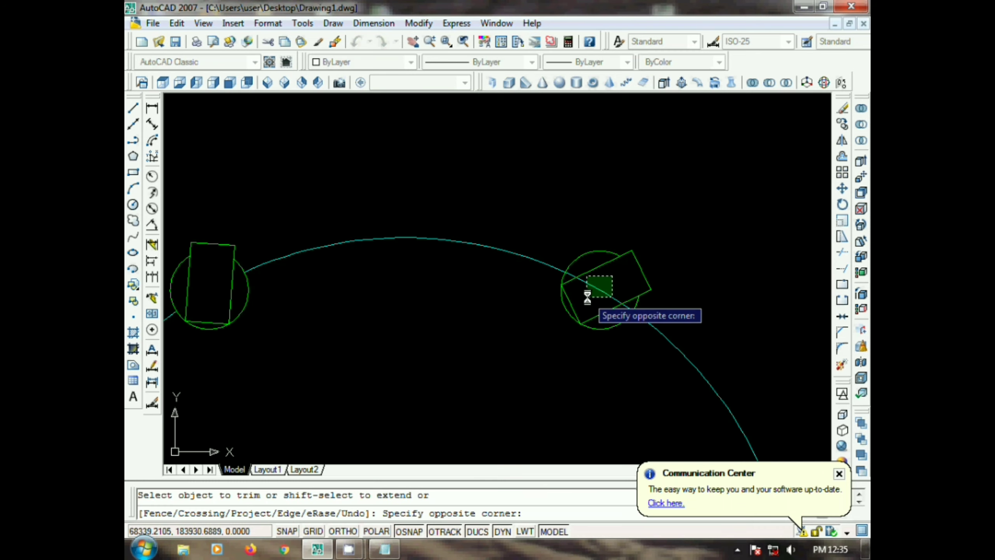
click(585, 295)
scroll(588, 333, down, 5)
scroll(535, 219, up, 1)
key(Escape)
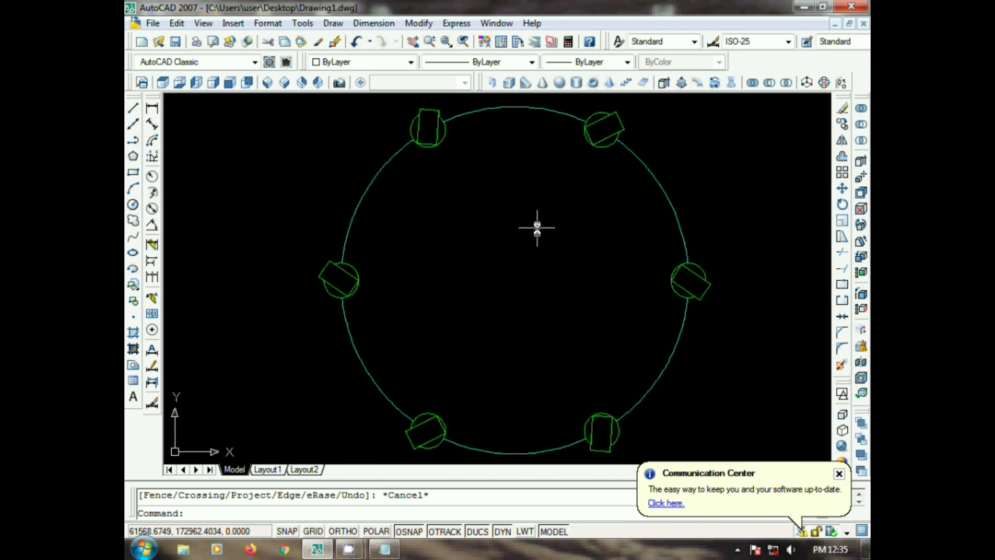
Draw a line from the cyan circle's center to its circumference between the upper-right and rightmost array copies.
text(L)
key(Return)
click(514, 280)
scroll(611, 212, down, 3)
click(630, 216)
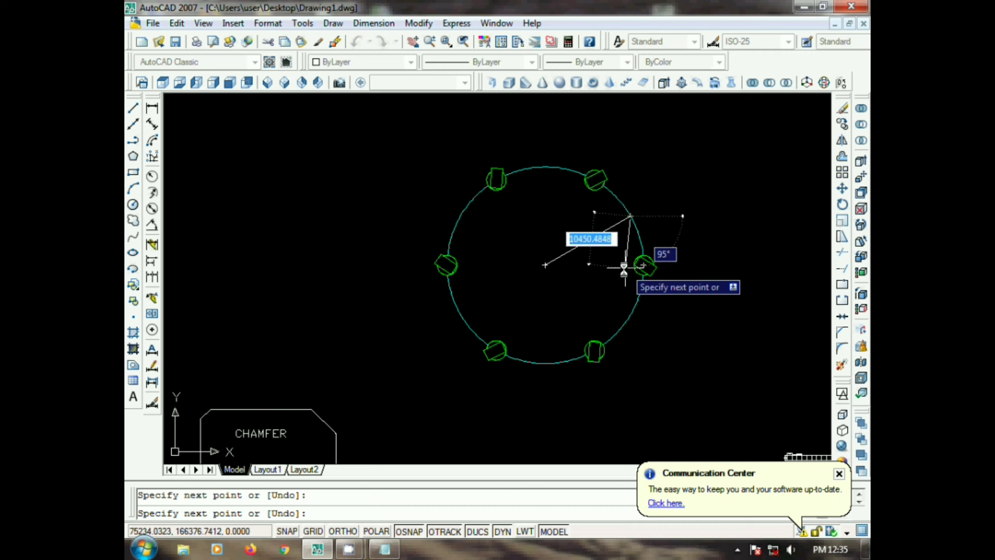
key(Escape)
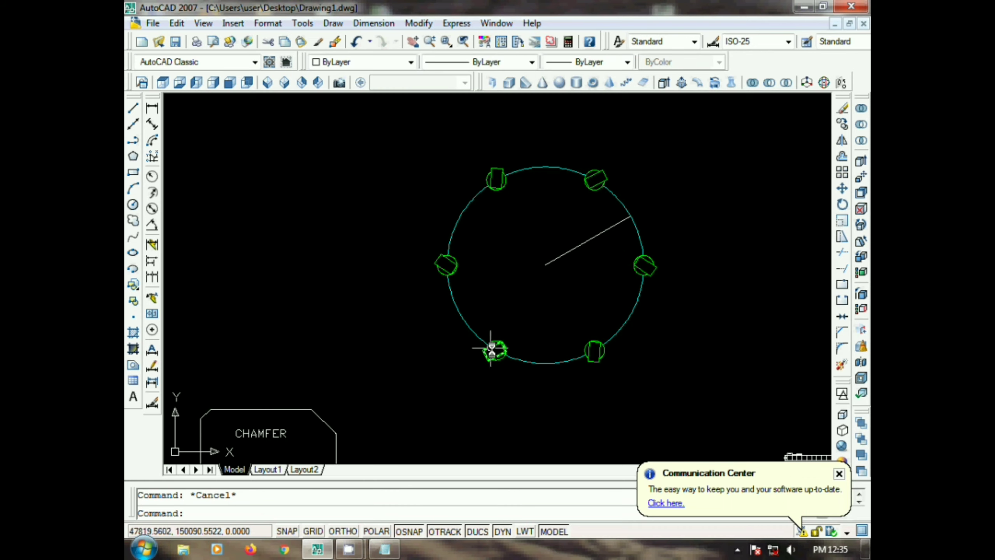
Create a six-item polar array of the radial line around the cyan circle's center.
click(843, 172)
click(528, 197)
click(545, 265)
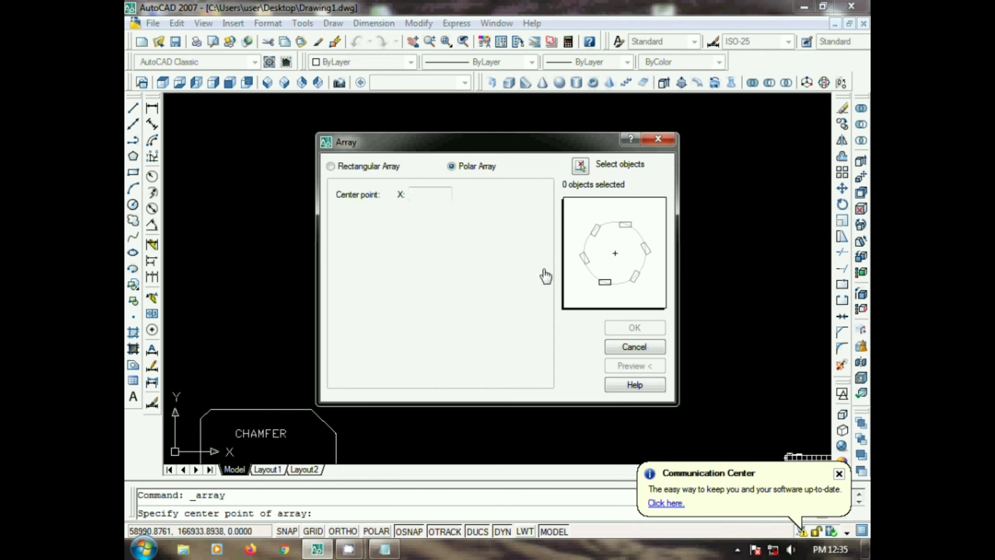
click(581, 167)
click(580, 245)
key(Return)
click(635, 327)
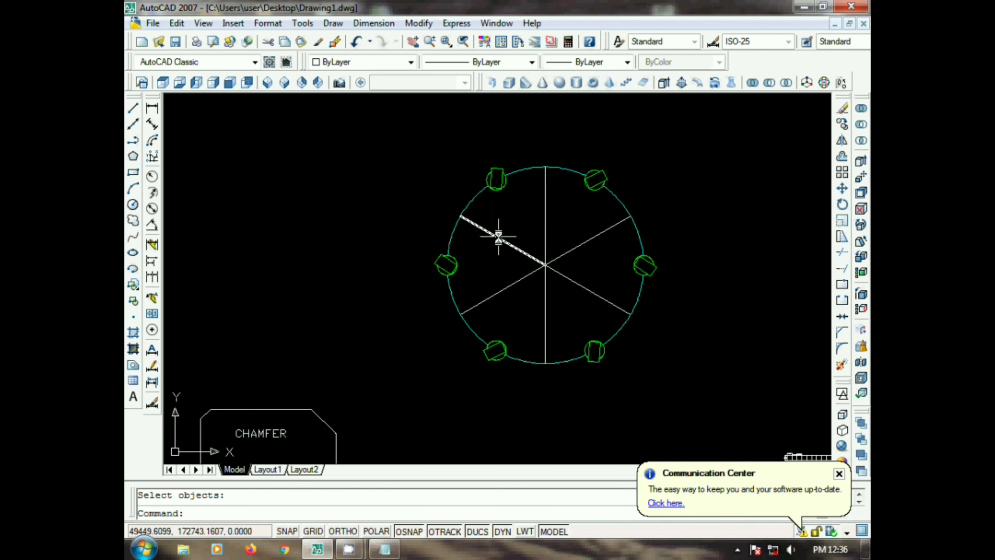
click(585, 208)
click(520, 298)
key(Escape)
Change the color of all six radial lines to magenta.
click(594, 216)
click(523, 301)
click(410, 63)
click(338, 140)
key(Escape)
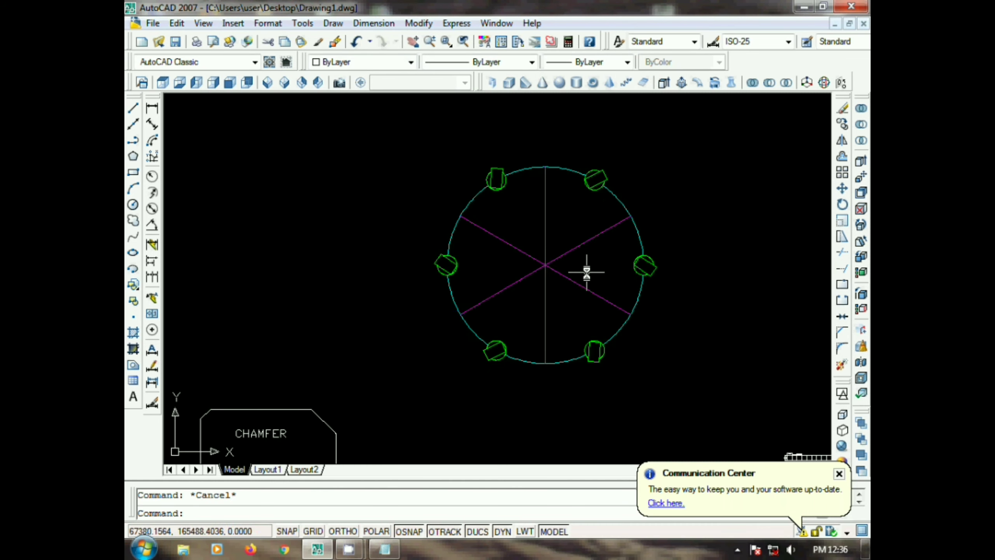
Draw an inner circle concentric with the cyan circle, slightly under half its radius.
scroll(613, 255, up, 2)
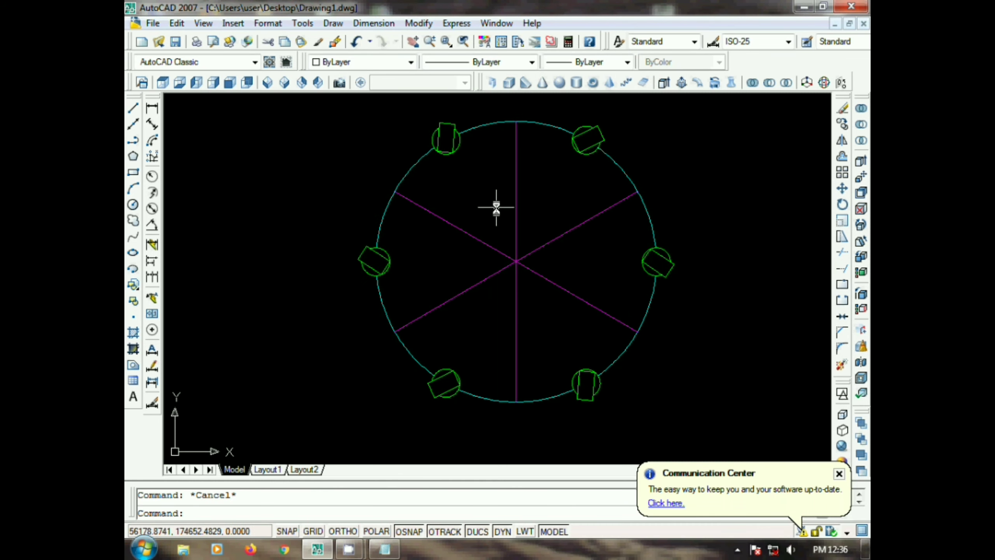
scroll(513, 262, up, 4)
scroll(513, 267, down, 4)
text(c)
key(Return)
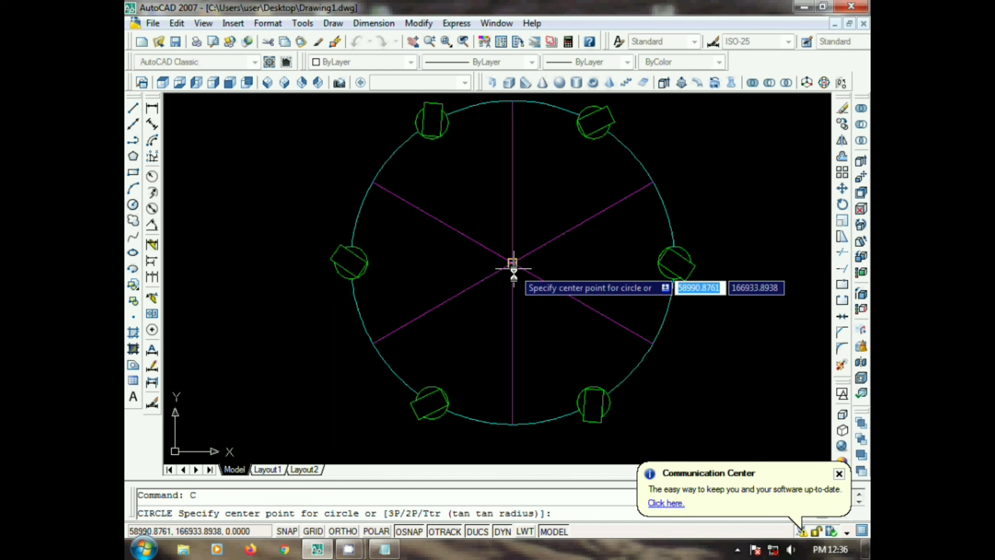
click(513, 262)
click(575, 296)
Trim the portions of the six magenta radial lines that lie inside the inner circle.
text(tr)
key(Return)
key(Return)
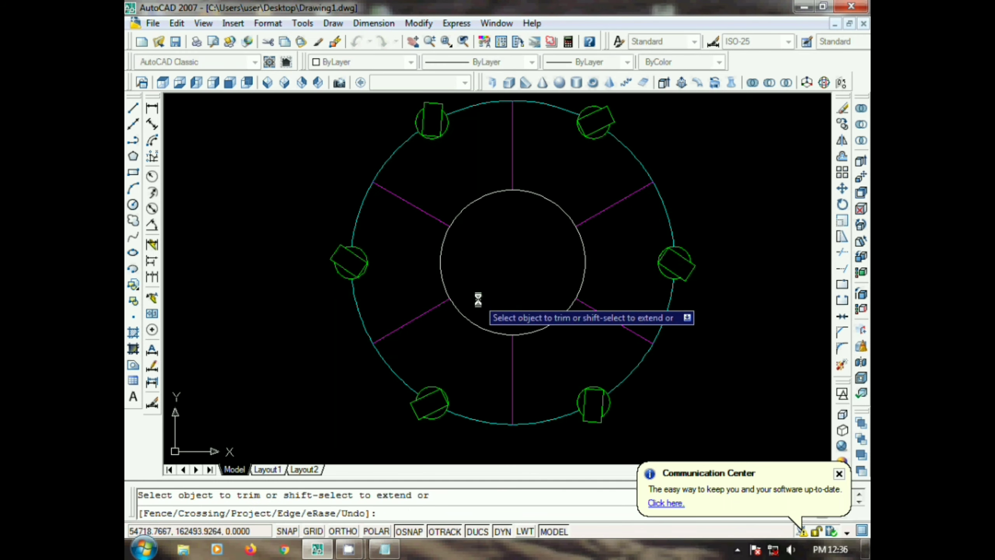
key(Escape)
click(717, 244)
click(682, 279)
text(C)
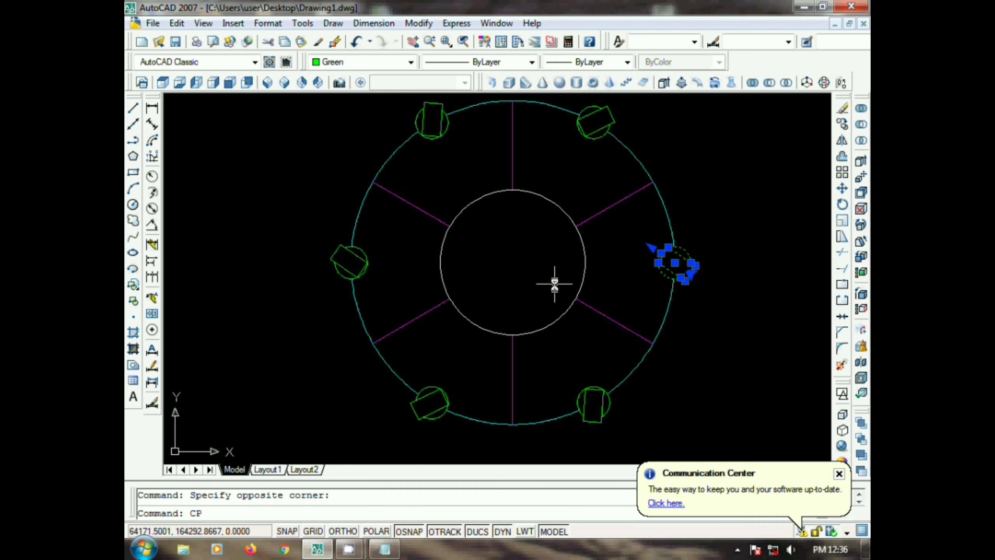
key(Escape)
Copy the rightmost rectangle and green circle by their left corner to where the lower-right radial line meets the inner circle.
click(730, 244)
click(662, 272)
text(CP)
key(Return)
scroll(681, 304, up, 4)
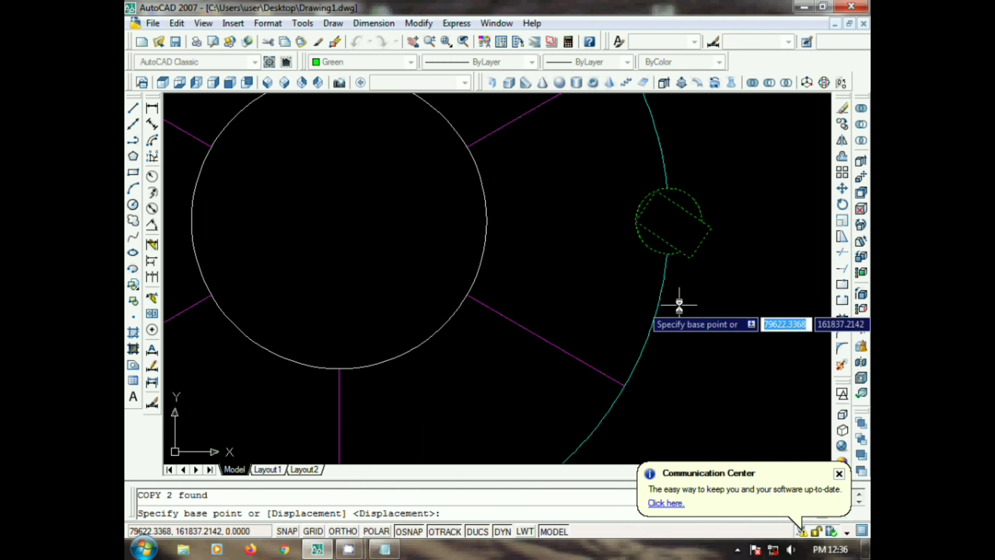
click(640, 222)
click(478, 296)
key(Escape)
Move the copied rectangle and circle by the midpoint of the rectangle's outer short side onto the lower-right radial line.
scroll(551, 336, up, 3)
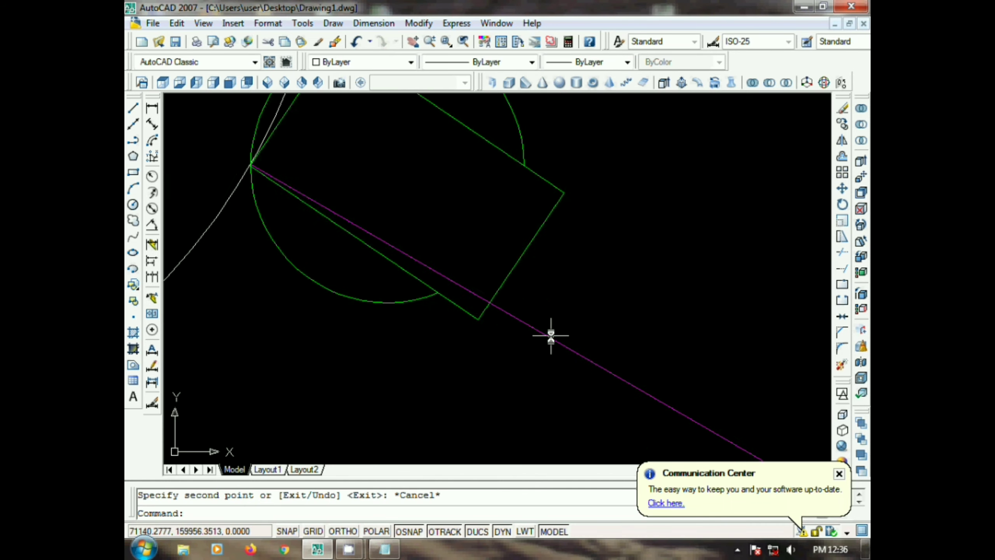
scroll(550, 335, down, 5)
scroll(591, 323, up, 2)
scroll(574, 318, up, 3)
click(649, 278)
click(580, 274)
text(M)
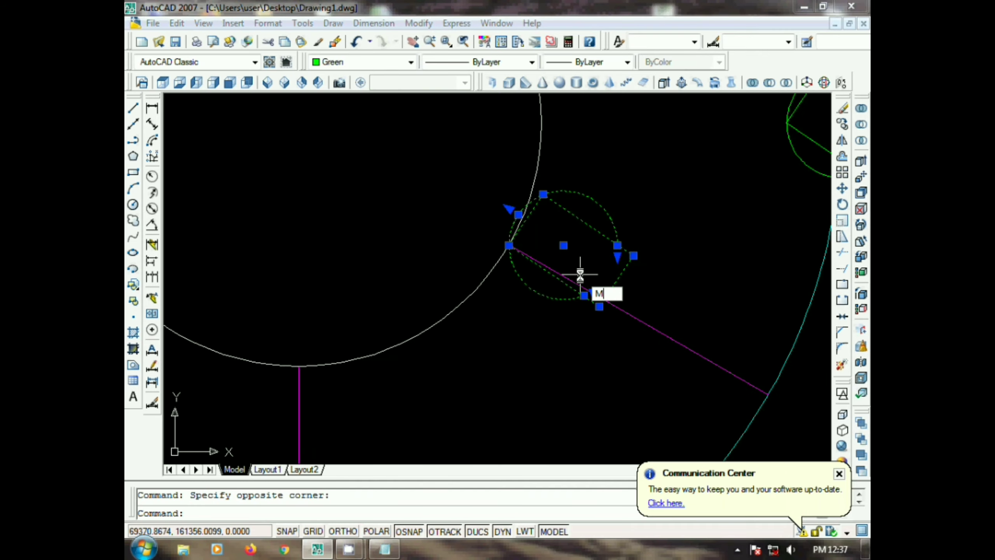
key(Return)
click(616, 281)
click(601, 296)
key(Escape)
scroll(600, 296, down, 6)
scroll(535, 300, up, 4)
scroll(536, 300, down, 2)
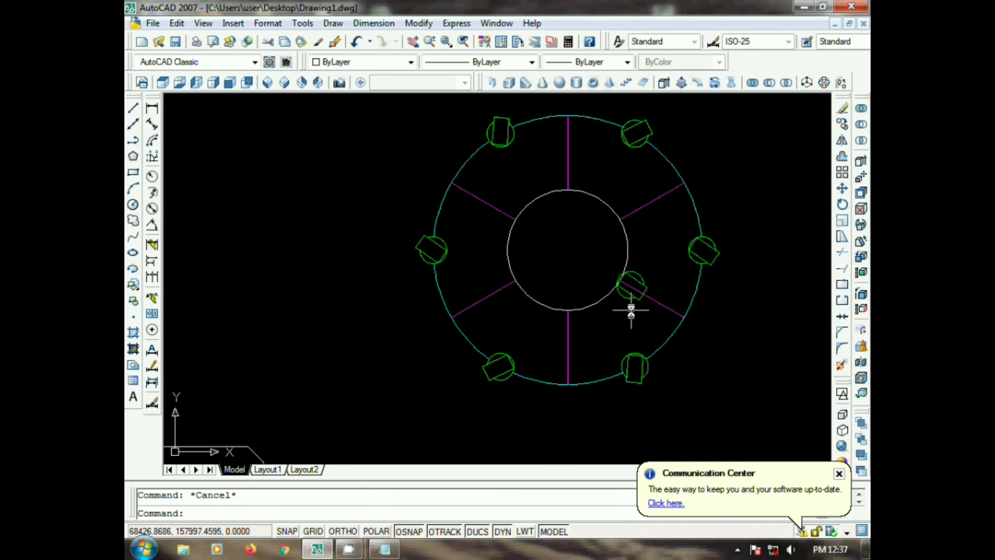
Create a polar array of the inner rectangle and green circle with 6 items over 360 degrees around the common center.
scroll(631, 310, up, 2)
scroll(604, 286, down, 2)
click(843, 172)
click(581, 166)
scroll(619, 262, up, 5)
click(664, 252)
click(618, 312)
key(Return)
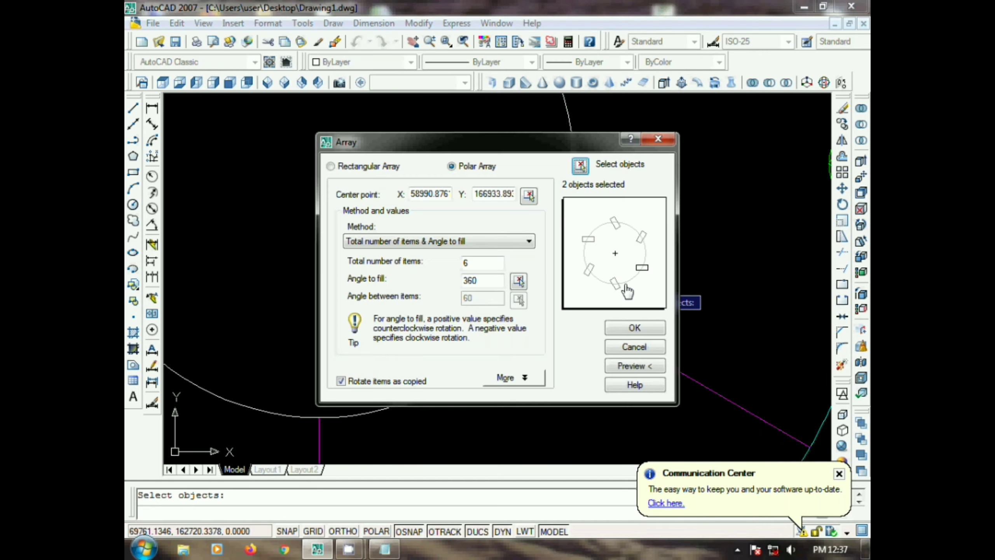
click(632, 326)
scroll(631, 322, down, 5)
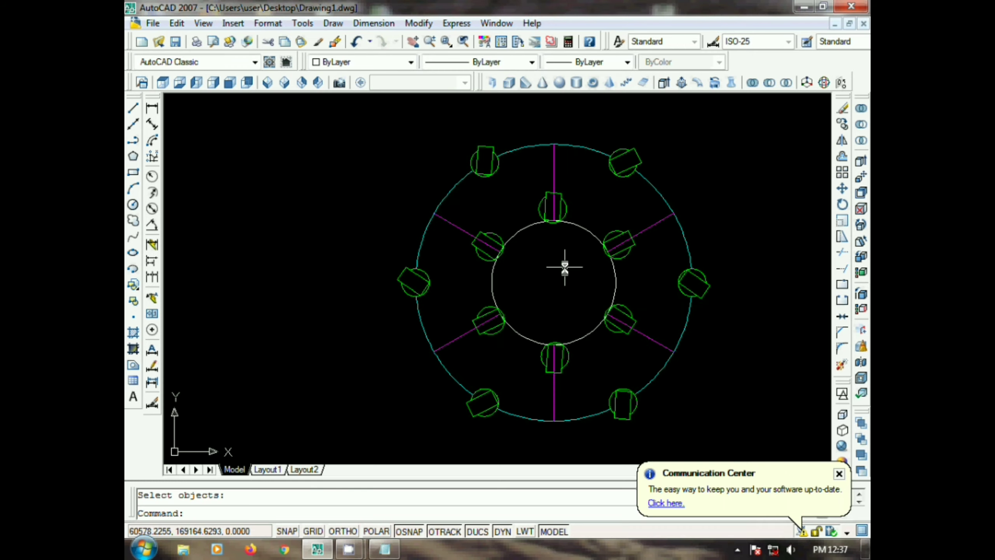